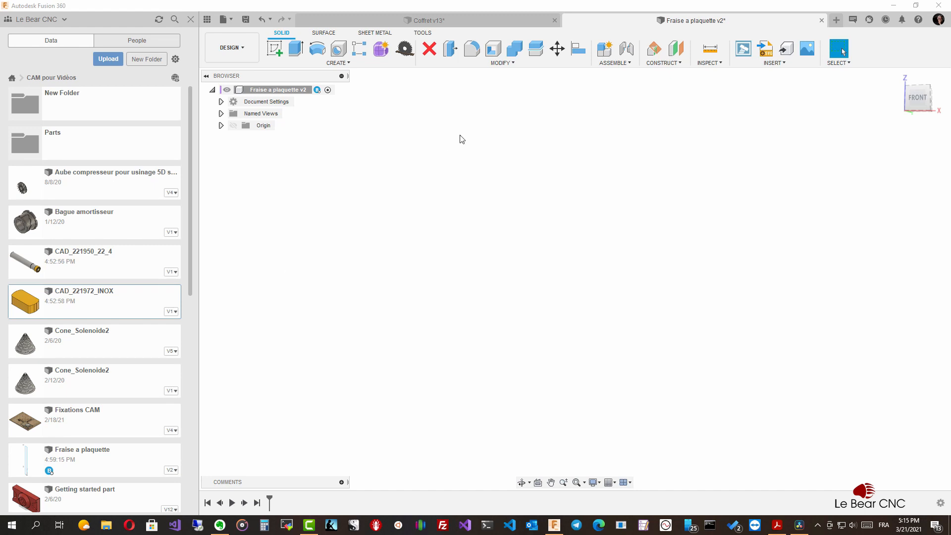
Insert CAD_221950_22_4 into the current design and rotate it 90° about Y so the cutter stands vertically.
{"action": "right_click", "coordinate": [95, 270]}
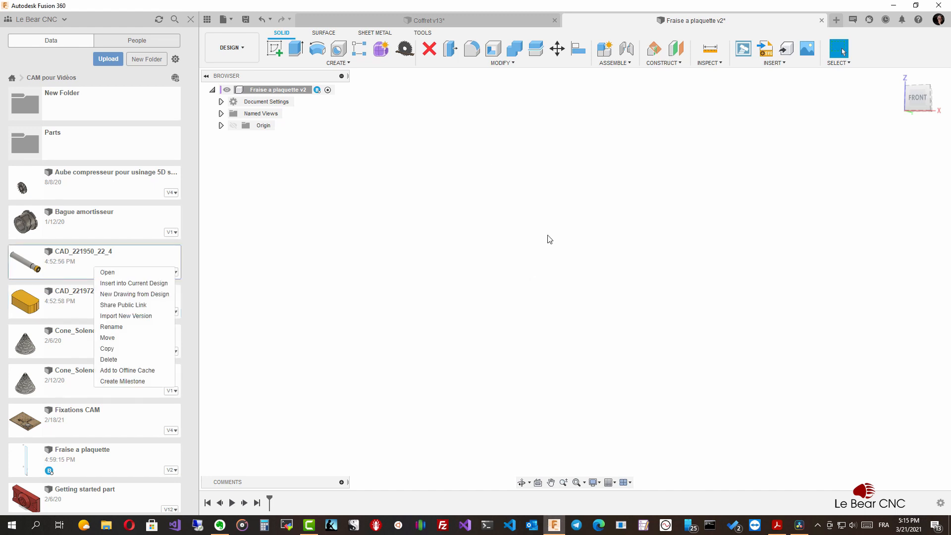
{"action": "left_click", "coordinate": [130, 283]}
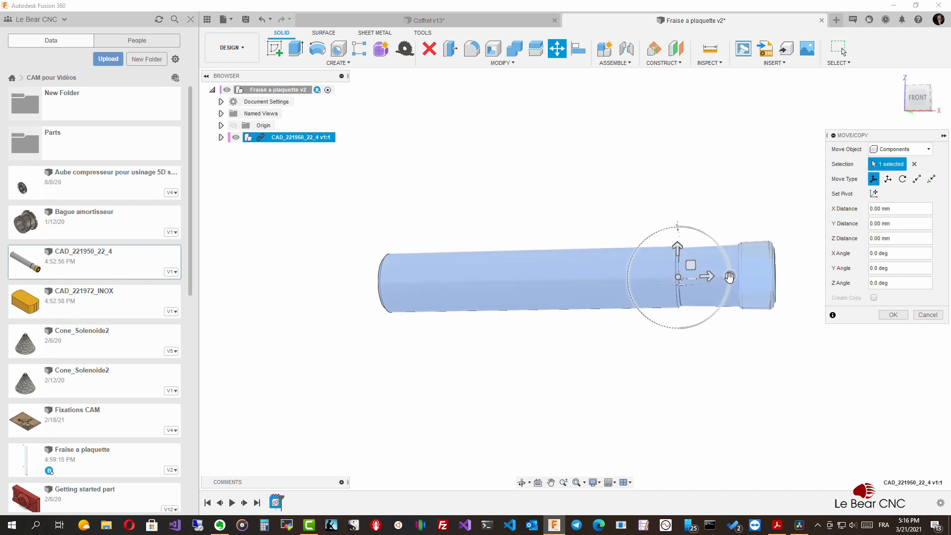
{"action": "left_click_drag", "start_coordinate": [730, 276], "coordinate": [678, 325]}
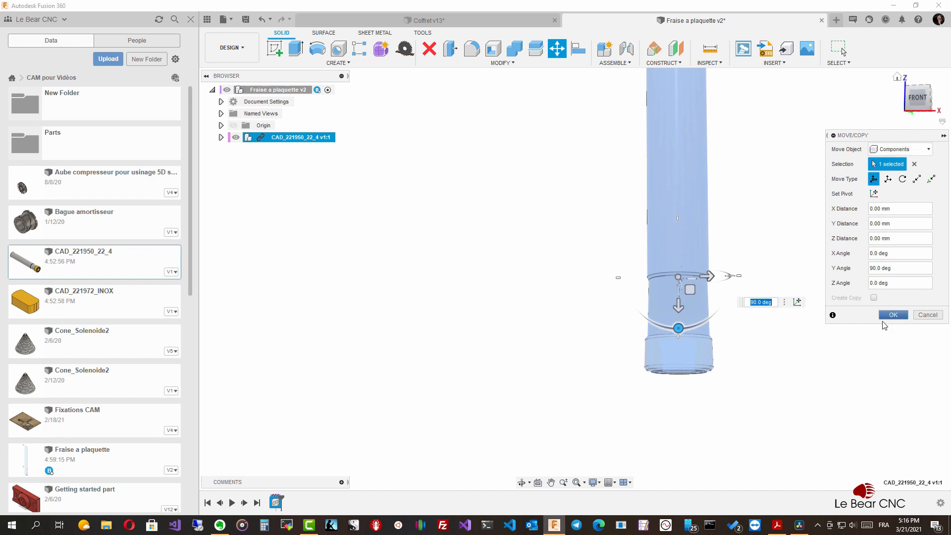
{"action": "left_click", "coordinate": [893, 315]}
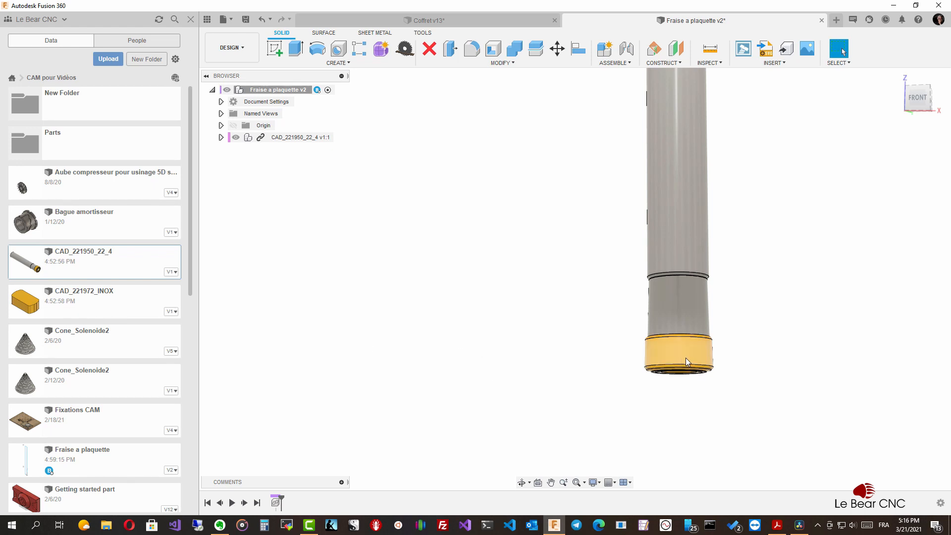
Insert CAD_221972_INOX into the current design and move it about 24 mm along X and 1.2 mm down, clear of the cutter.
{"action": "left_click", "coordinate": [108, 297]}
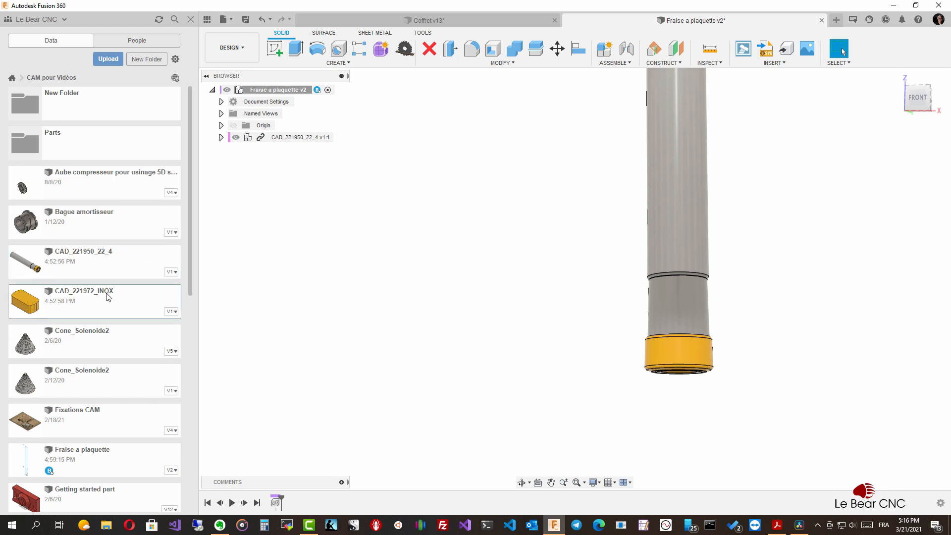
{"action": "right_click", "coordinate": [106, 297]}
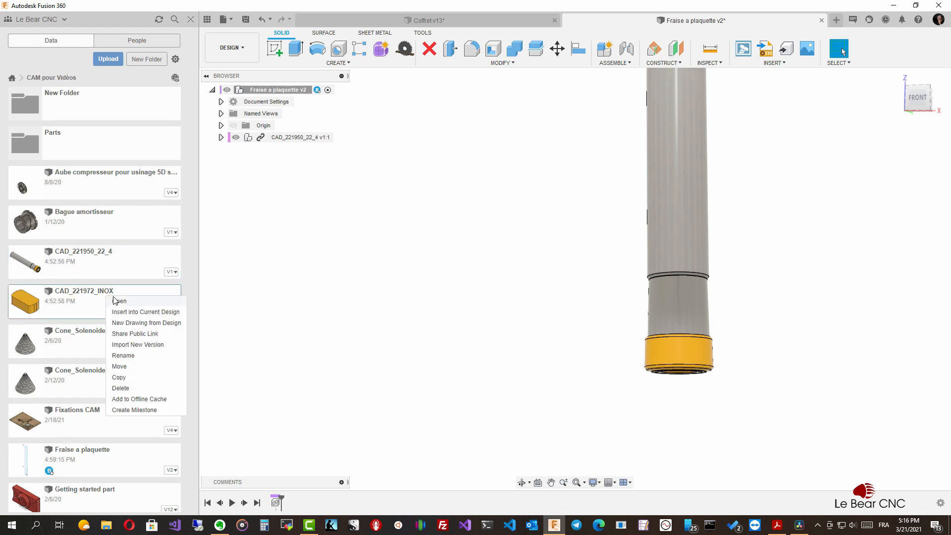
{"action": "left_click", "coordinate": [127, 313]}
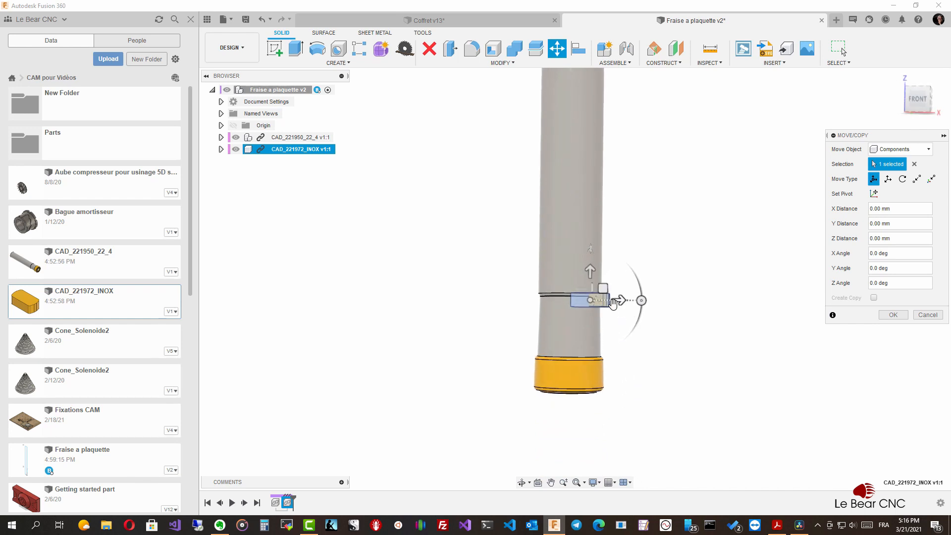
{"action": "left_click_drag", "start_coordinate": [620, 300], "coordinate": [723, 303]}
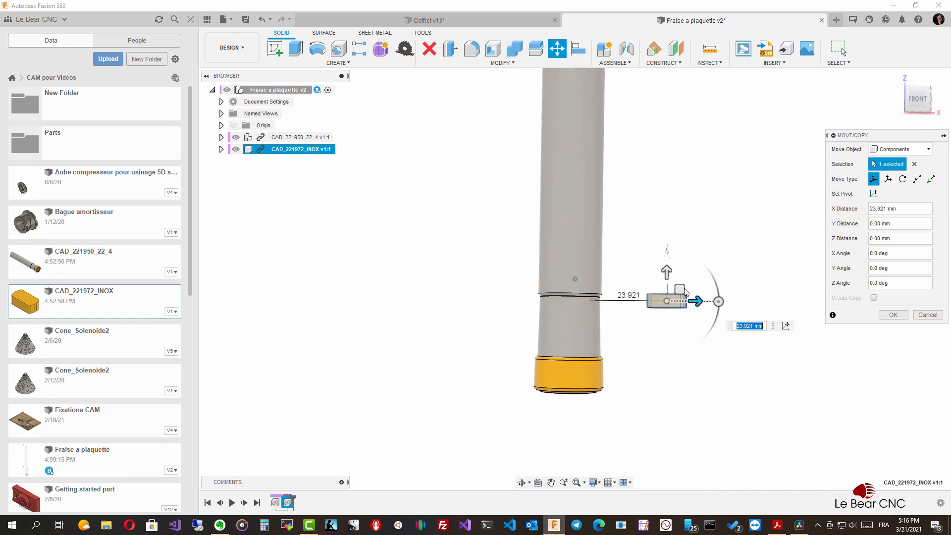
{"action": "left_click_drag", "start_coordinate": [667, 275], "coordinate": [667, 280]}
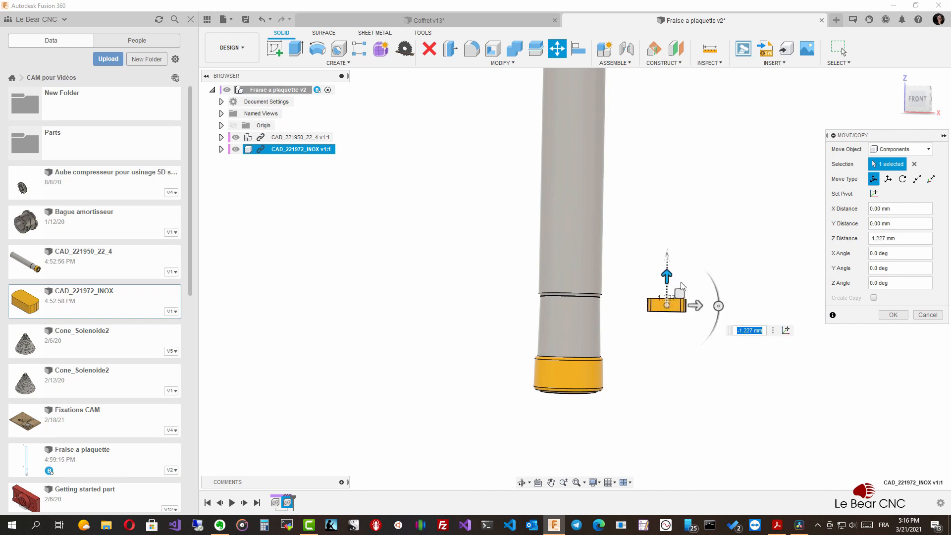
Rotate the cutting insert 90° about X, turn it upright and lower it about 21.5 mm beside the cutter head.
{"action": "middle_click_drag", "start_coordinate": [723, 297], "coordinate": [628, 270], "text": "shift"}
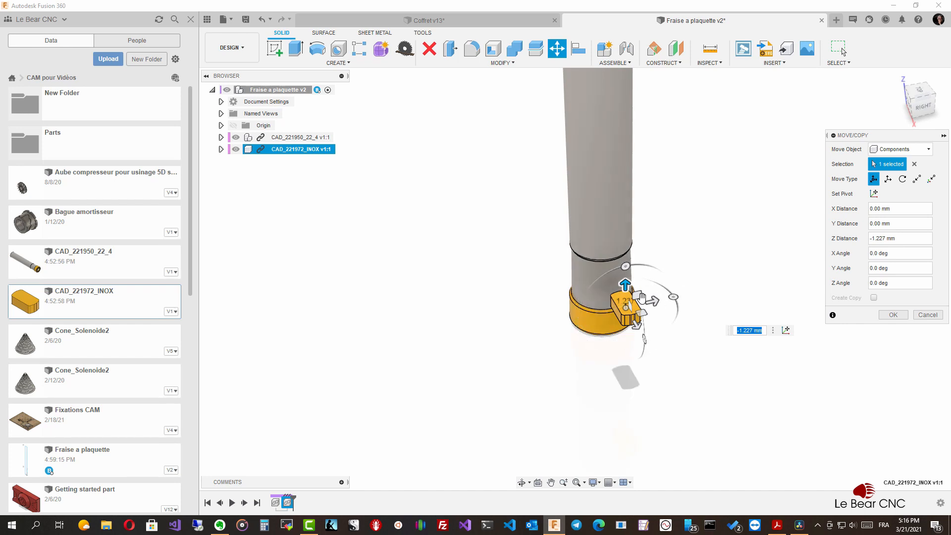
{"action": "left_click_drag", "start_coordinate": [625, 266], "coordinate": [558, 326]}
{"action": "middle_click_drag", "start_coordinate": [563, 307], "coordinate": [649, 290], "text": "shift"}
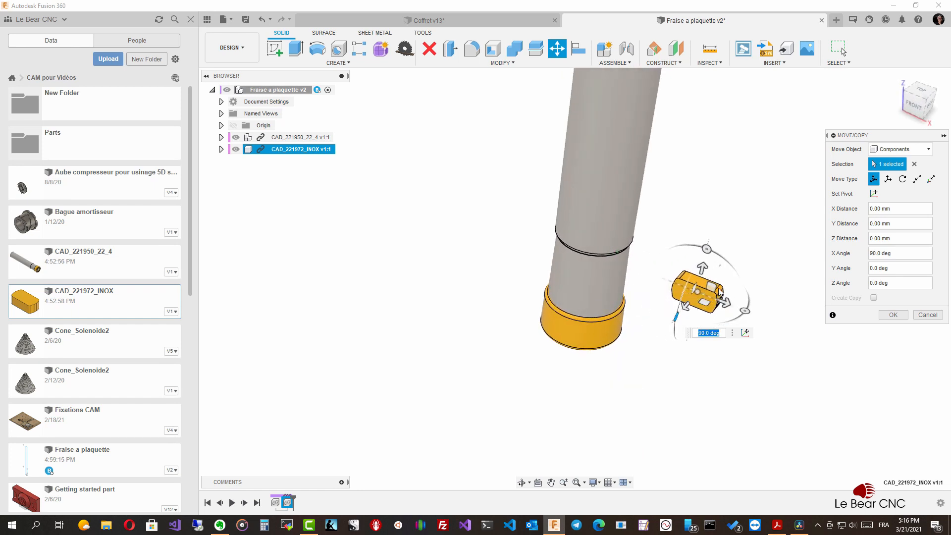
{"action": "middle_click_drag", "start_coordinate": [721, 298], "coordinate": [600, 352], "text": "shift"}
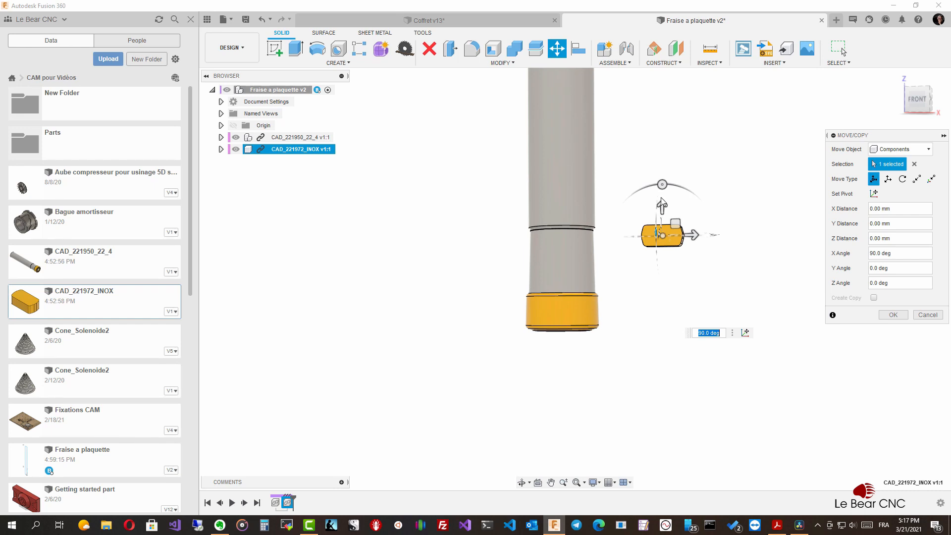
{"action": "left_click_drag", "start_coordinate": [662, 184], "coordinate": [634, 336]}
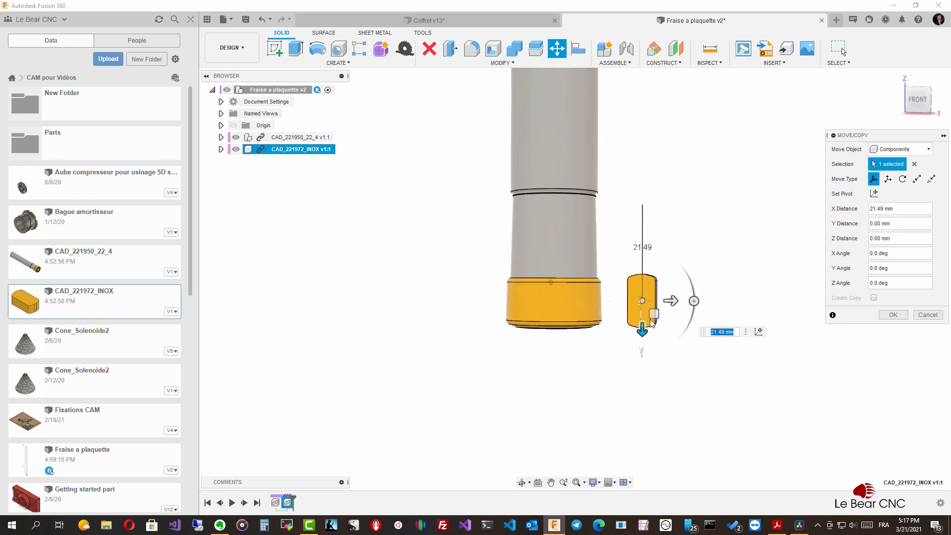
Move the insert into the cutter head's edge, shifting it down, about 5.9 mm inward and about 2.3 mm sideways.
{"action": "left_click_drag", "start_coordinate": [682, 308], "coordinate": [618, 338]}
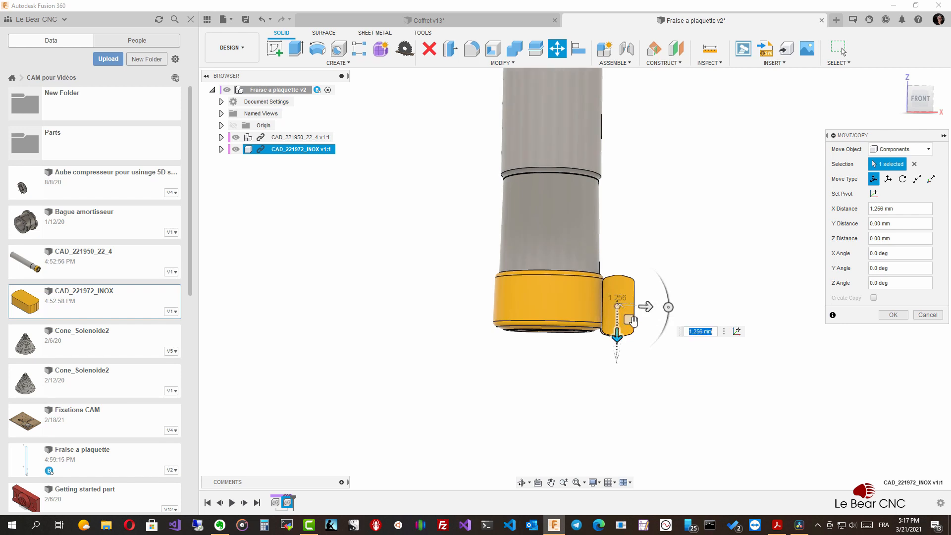
{"action": "mouse_move", "coordinate": [646, 307]}
{"action": "left_mouse_down"}
{"action": "mouse_move", "coordinate": [611, 309]}
{"action": "mouse_move", "coordinate": [632, 304]}
{"action": "left_mouse_up"}
{"action": "scroll", "coordinate": [629, 307], "scroll_direction": "up", "scroll_amount": 3}
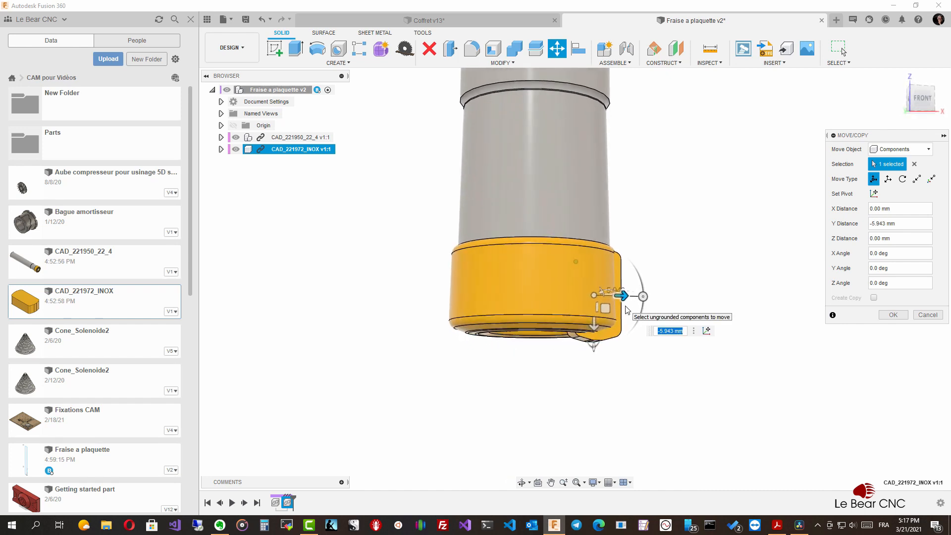
{"action": "middle_click_drag", "start_coordinate": [627, 309], "coordinate": [609, 257], "text": "shift"}
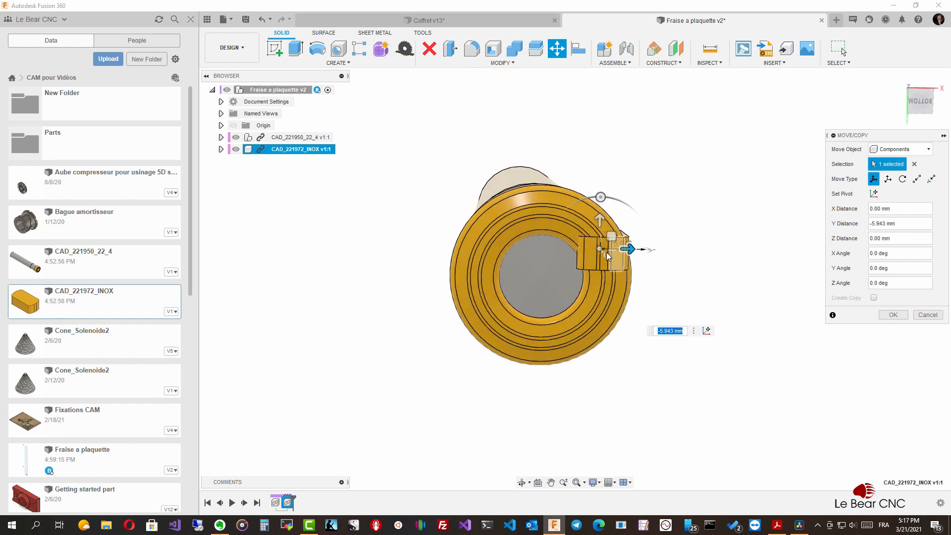
{"action": "left_click_drag", "start_coordinate": [600, 220], "coordinate": [600, 238]}
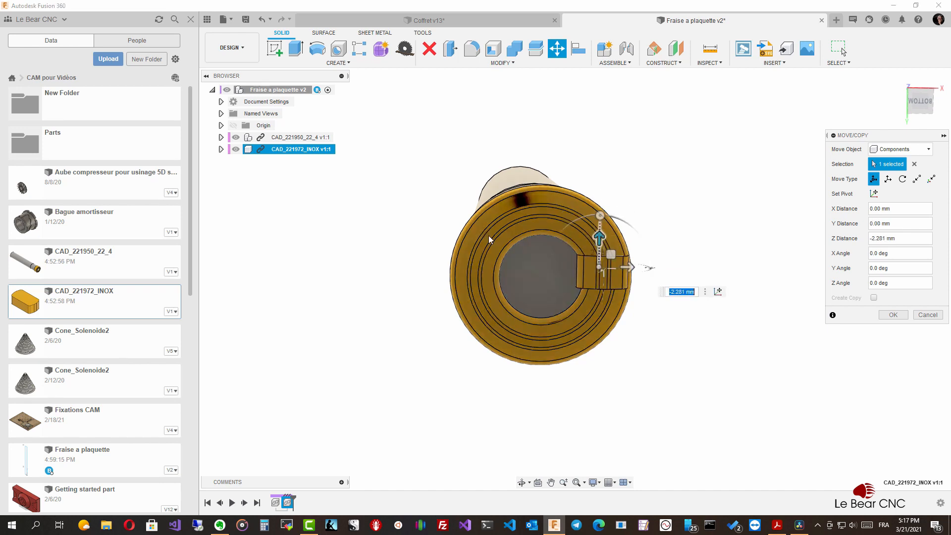
Show the origin and fine-tune the insert's position against it, moving it about 0.85 mm outward and 0.05 mm along Z.
{"action": "left_click", "coordinate": [234, 125]}
{"action": "scroll", "coordinate": [545, 281], "scroll_direction": "up", "scroll_amount": 2}
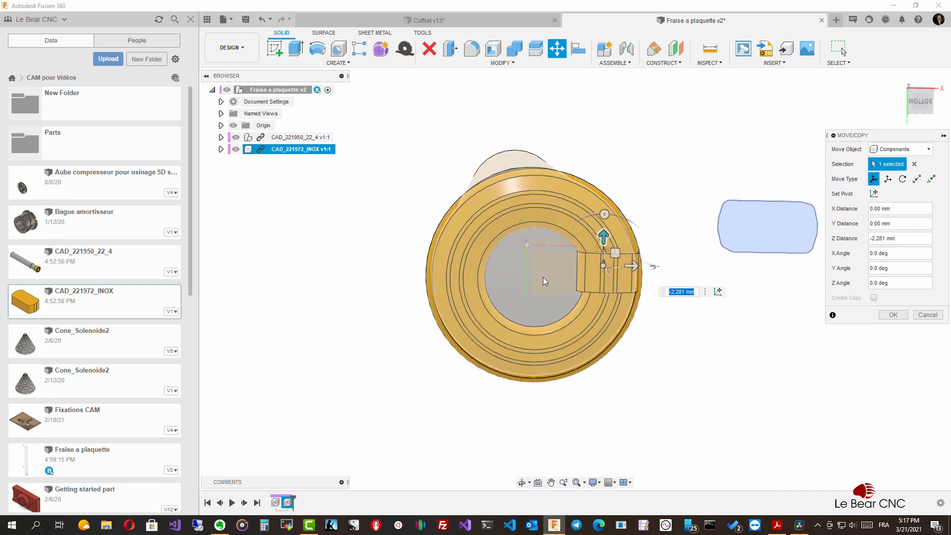
{"action": "middle_click_drag", "start_coordinate": [544, 281], "coordinate": [540, 271], "text": "shift"}
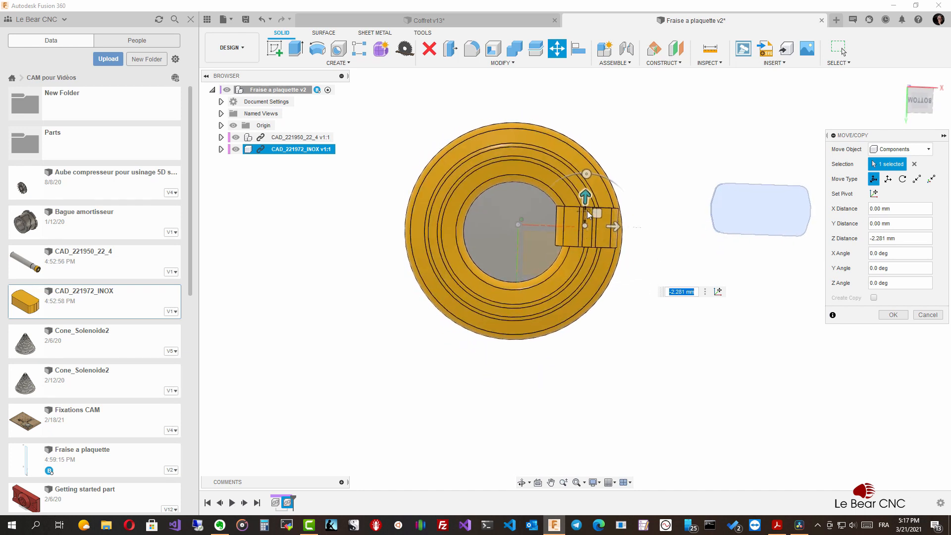
{"action": "left_click_drag", "start_coordinate": [585, 197], "coordinate": [620, 234]}
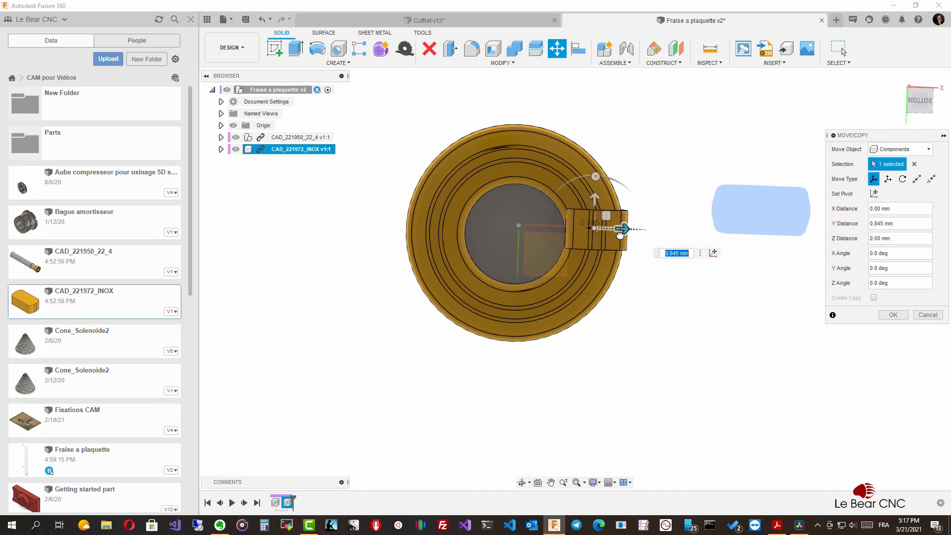
{"action": "left_click_drag", "start_coordinate": [594, 196], "coordinate": [595, 197]}
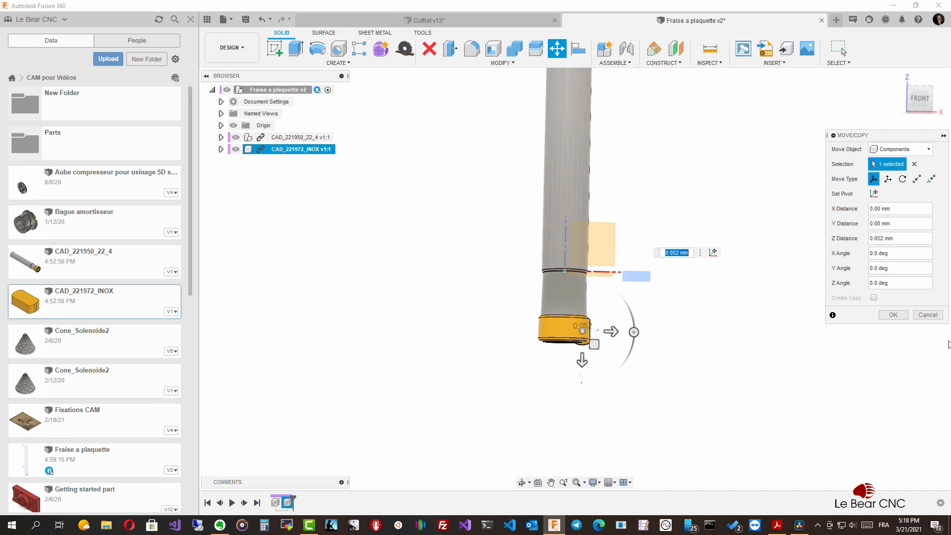
{"action": "left_click", "coordinate": [892, 315]}
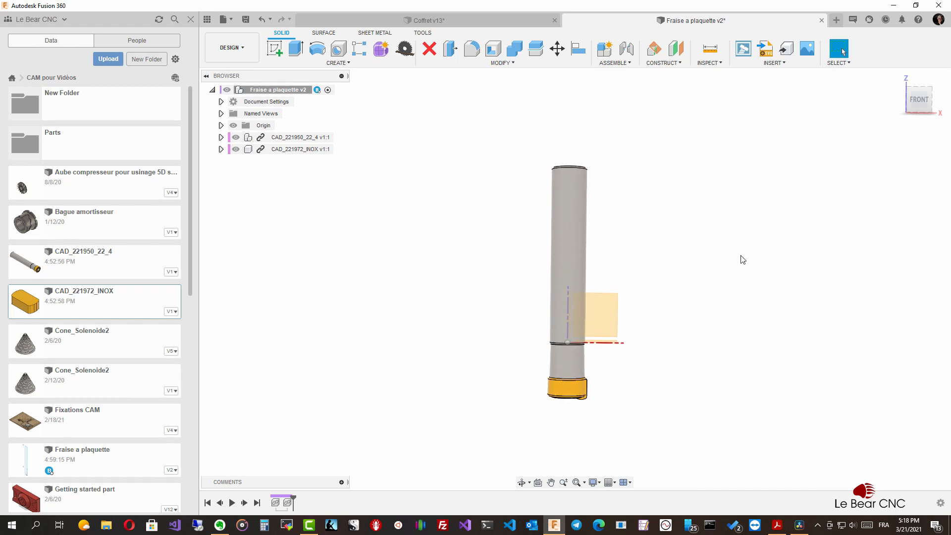
Create a sketch on the front origin plane and intersect the shank, cutter head and insert bodies with it.
{"action": "left_click", "coordinate": [275, 48]}
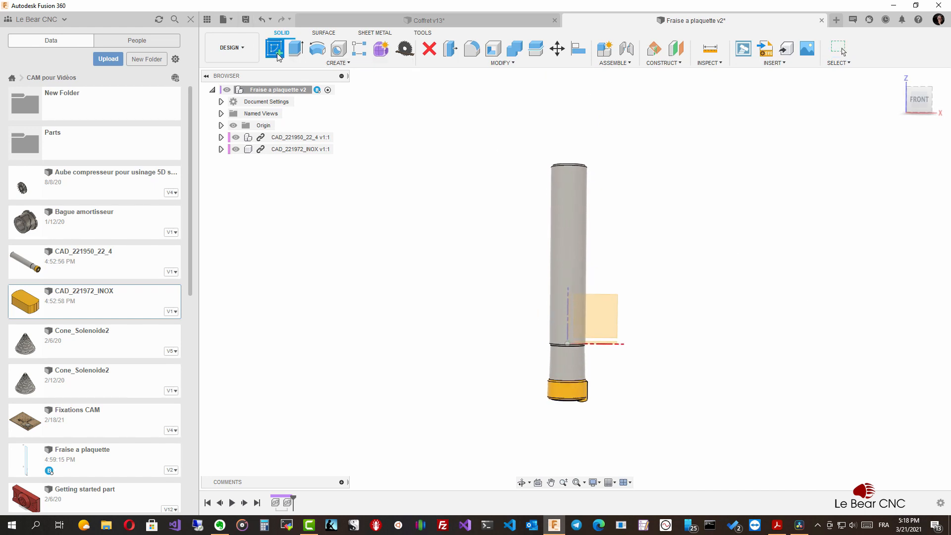
{"action": "left_click", "coordinate": [602, 305]}
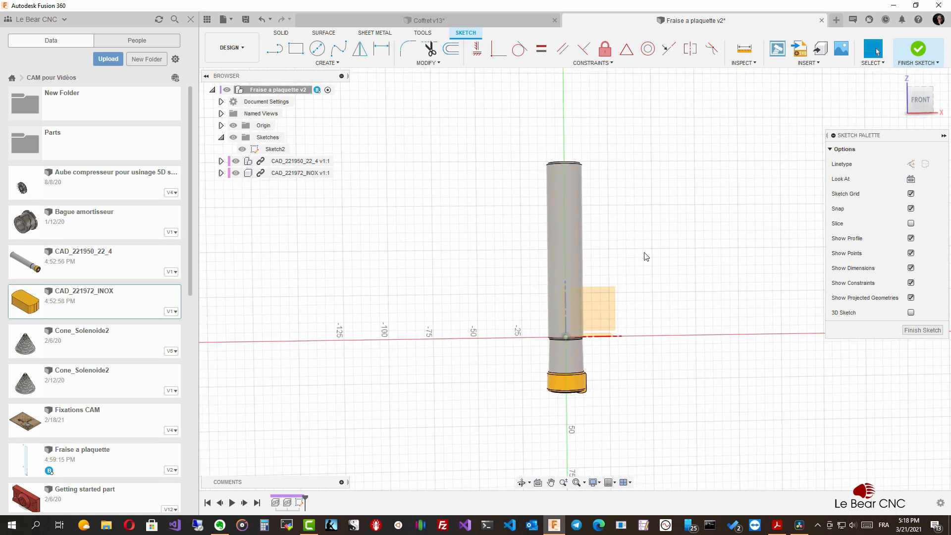
{"action": "left_click", "coordinate": [327, 63]}
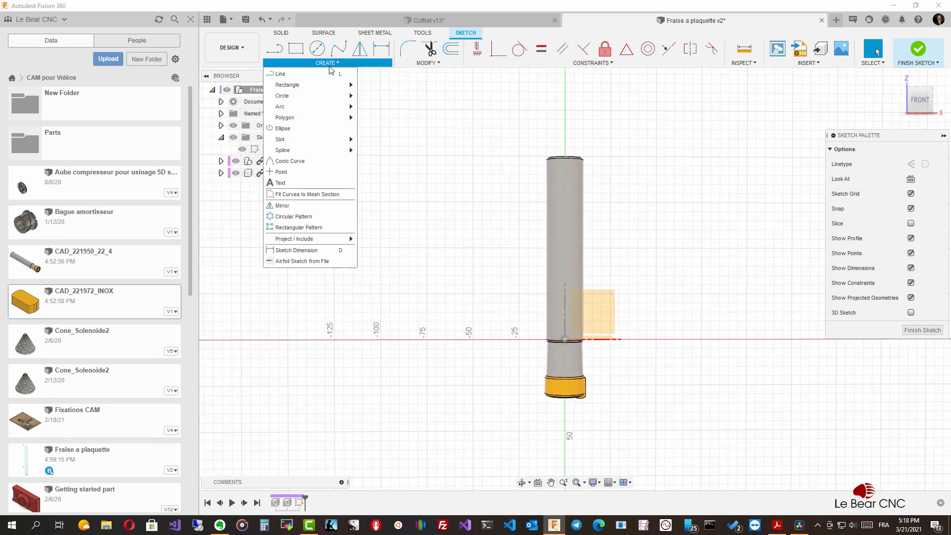
{"action": "mouse_move", "coordinate": [337, 238]}
{"action": "left_click", "coordinate": [390, 249]}
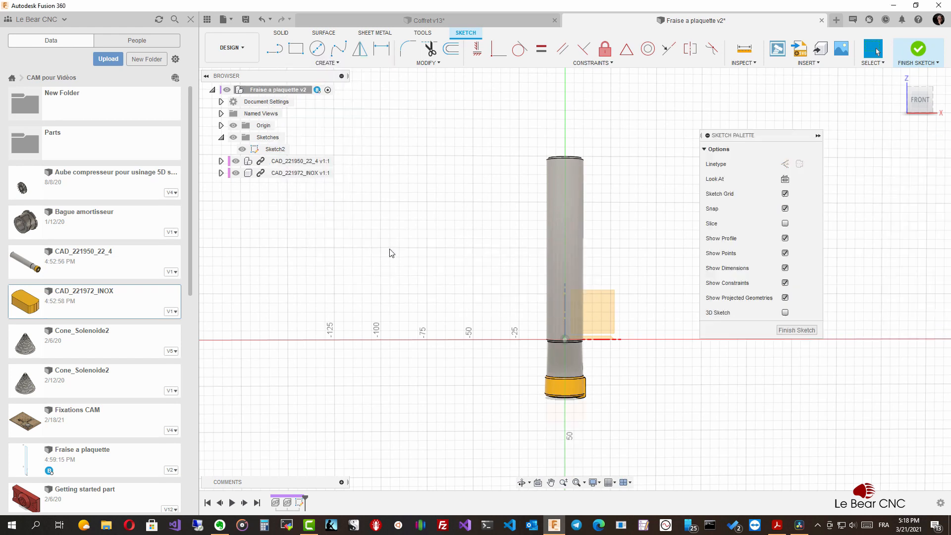
{"action": "scroll", "coordinate": [708, 223], "scroll_direction": "up", "scroll_amount": 1}
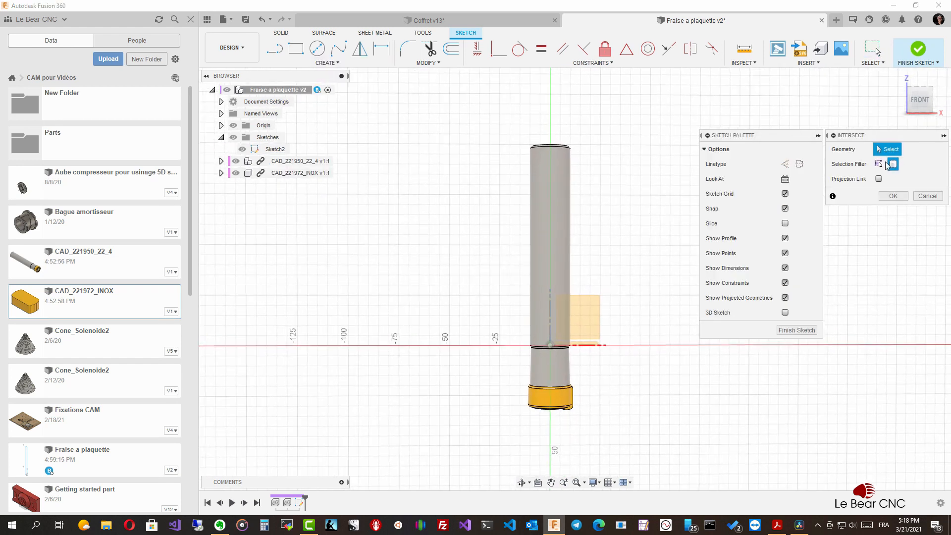
{"action": "left_click", "coordinate": [567, 229]}
{"action": "scroll", "coordinate": [568, 230], "scroll_direction": "up", "scroll_amount": 1}
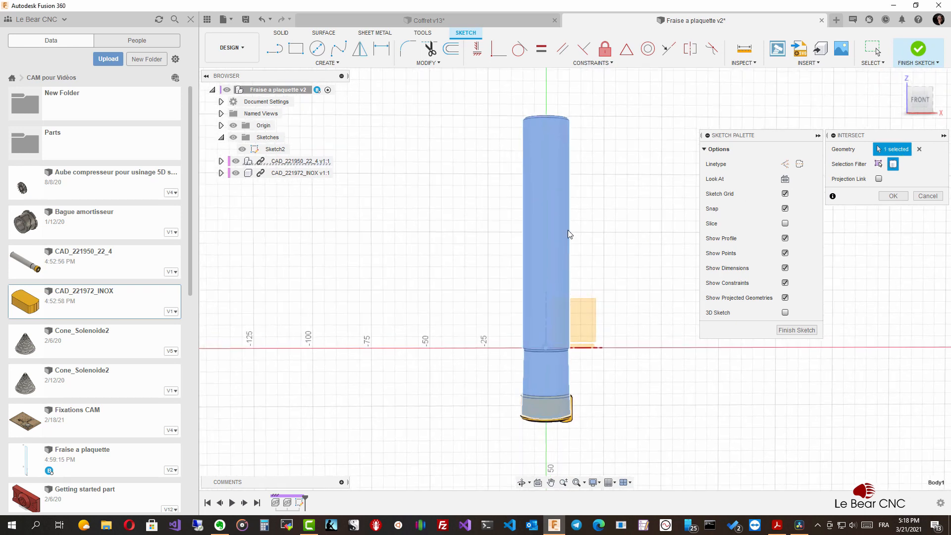
{"action": "scroll", "coordinate": [567, 230], "scroll_direction": "up", "scroll_amount": 6}
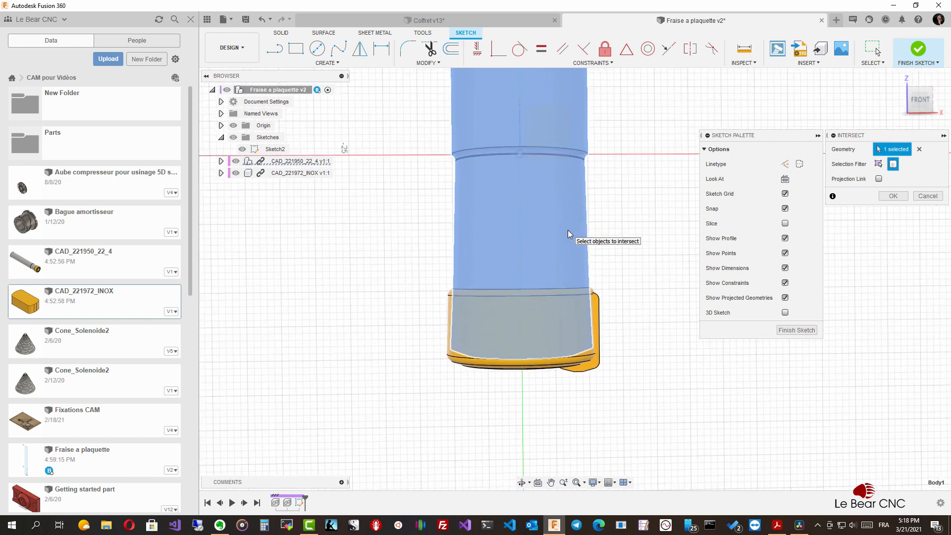
{"action": "left_click", "coordinate": [786, 179]}
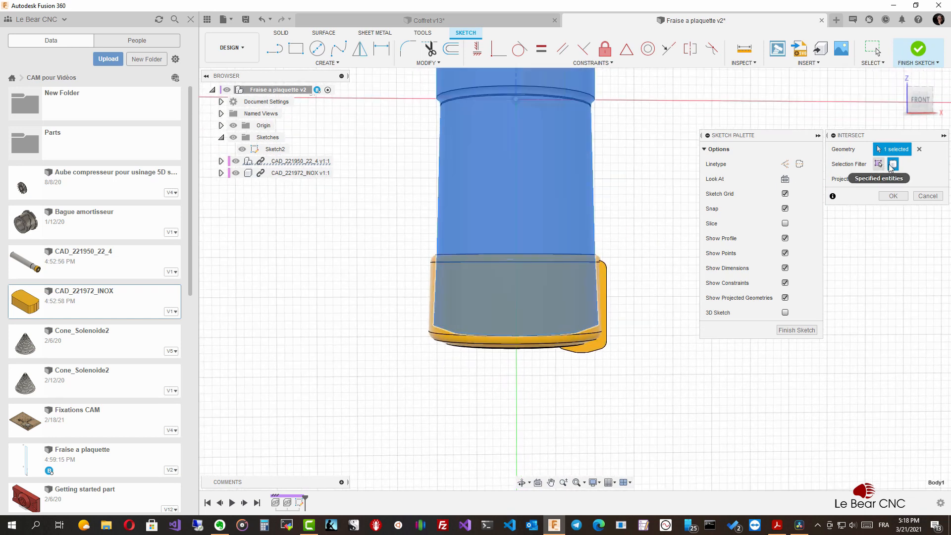
{"action": "left_click", "coordinate": [586, 340]}
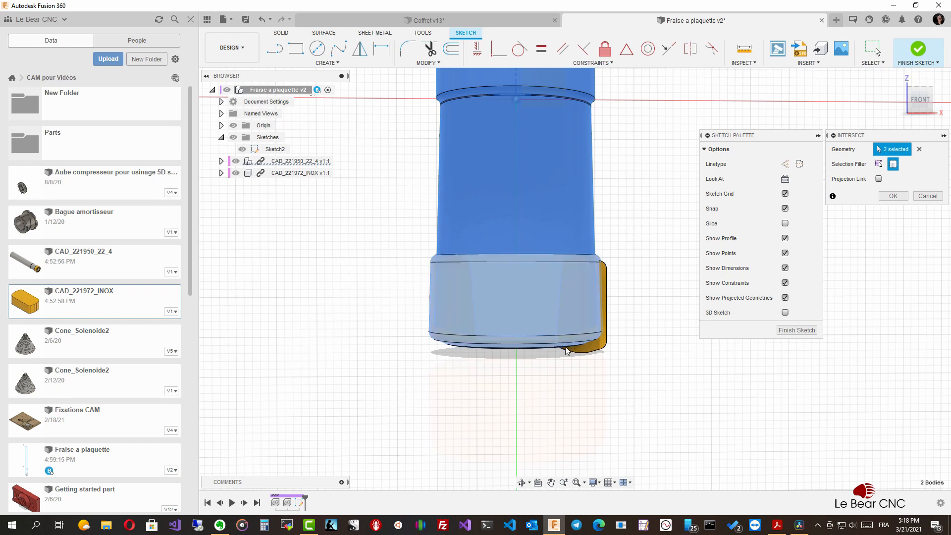
{"action": "left_click", "coordinate": [602, 346]}
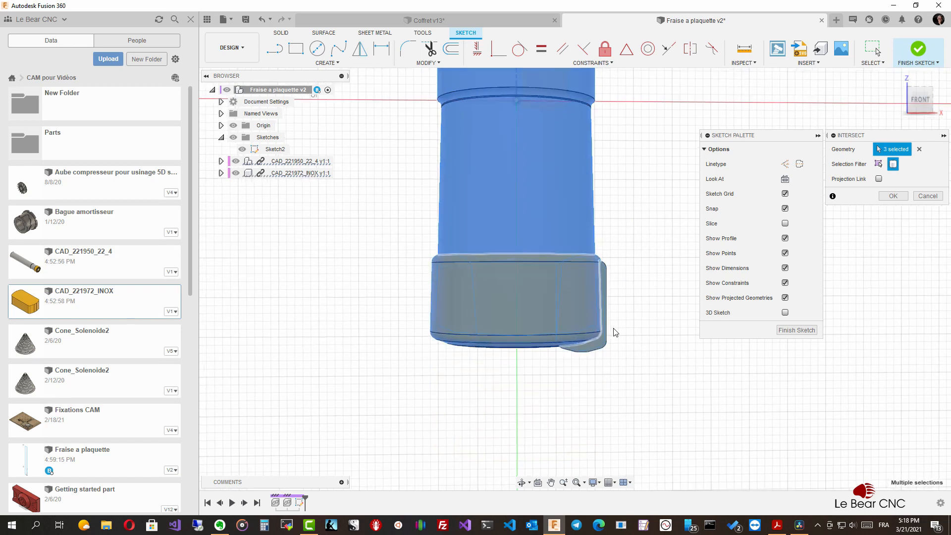
{"action": "middle_click_drag", "start_coordinate": [616, 332], "coordinate": [694, 197], "text": "shift"}
{"action": "left_click", "coordinate": [786, 179]}
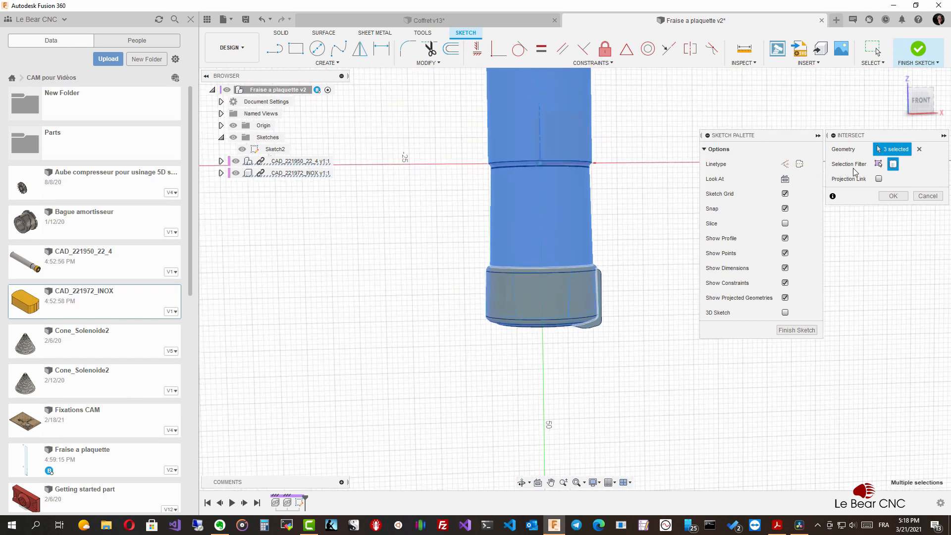
{"action": "left_click", "coordinate": [885, 197]}
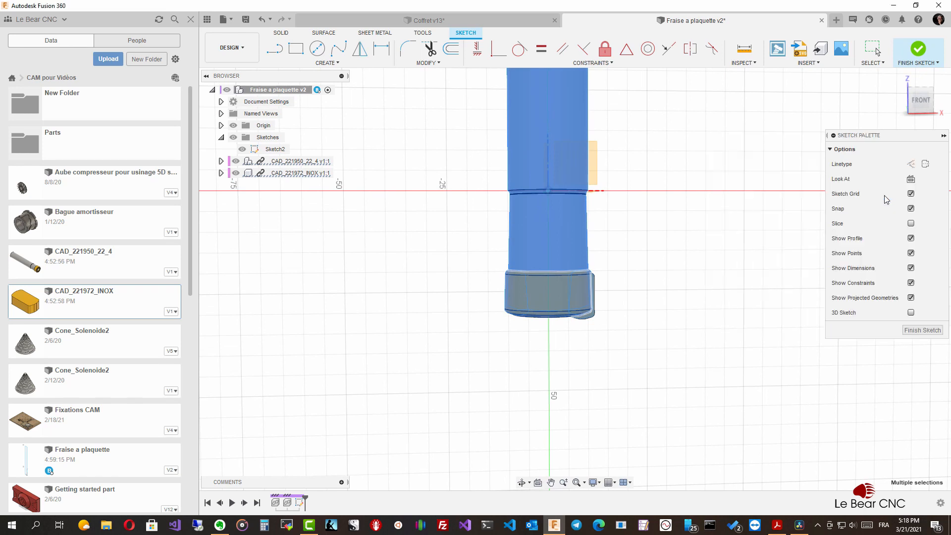
Hide the cutter body and insert components and delete the larger of the two overlapping insert outlines right of the sketch's vertical axis.
{"action": "left_click", "coordinate": [236, 161]}
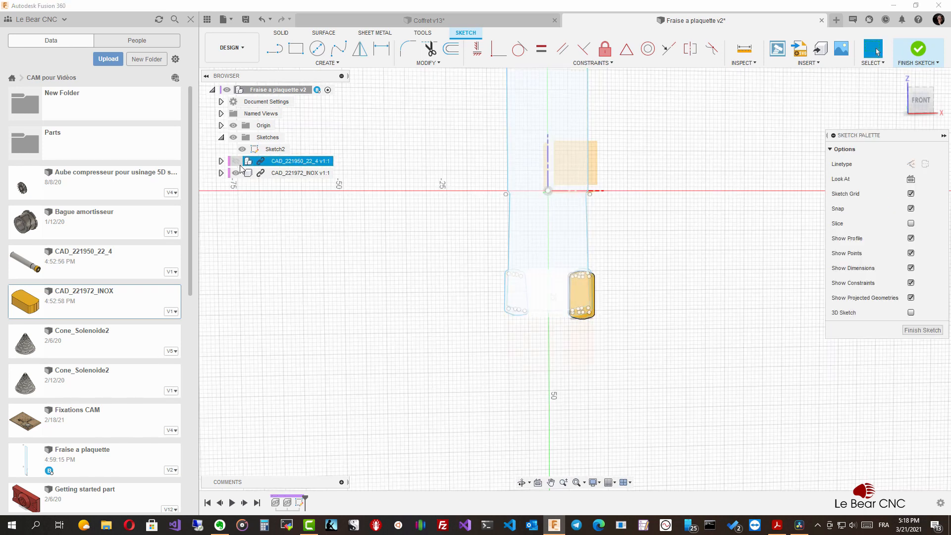
{"action": "left_click", "coordinate": [236, 173]}
{"action": "middle_click_drag", "start_coordinate": [238, 178], "coordinate": [257, 229], "text": "shift"}
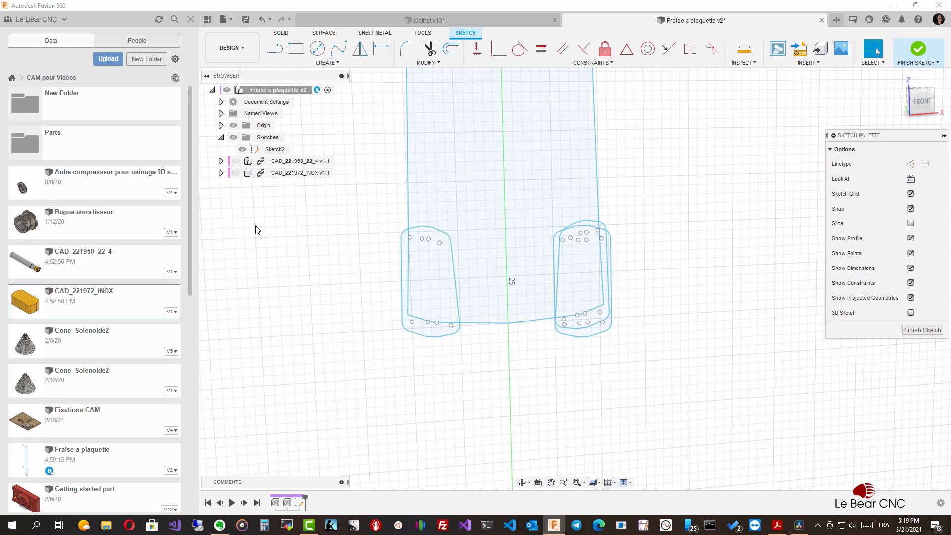
{"action": "double_click", "coordinate": [568, 336]}
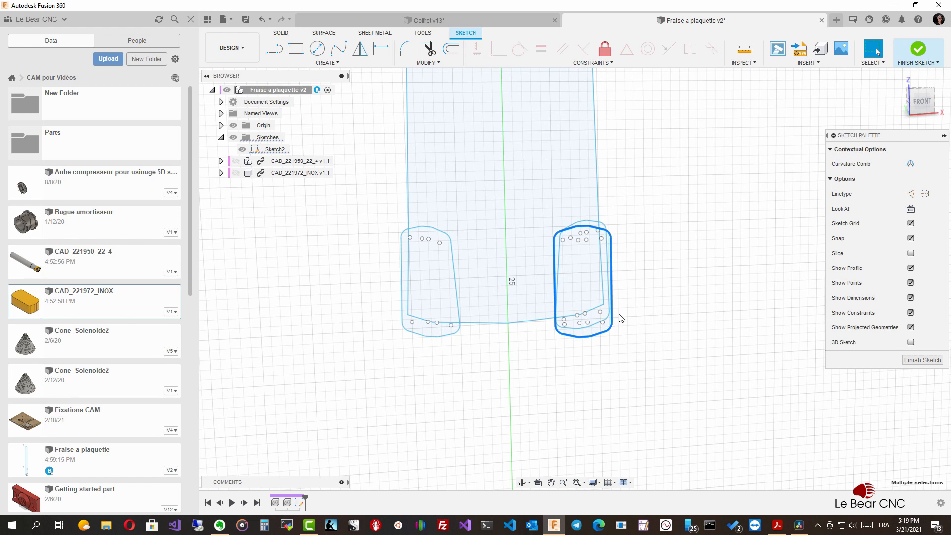
{"action": "key", "text": "Delete"}
{"action": "scroll", "coordinate": [622, 318], "scroll_direction": "down", "scroll_amount": 6}
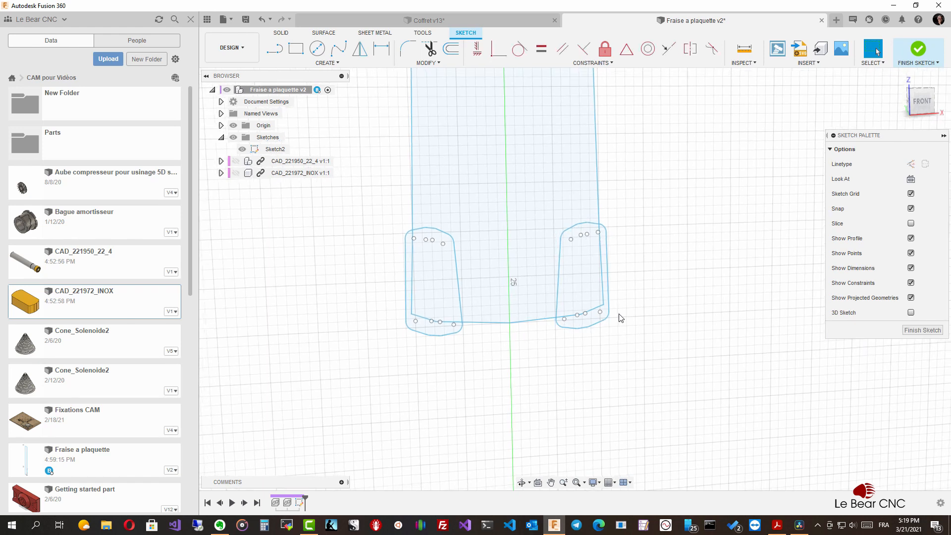
Draw a vertical centreline along the cutter axis, running from above the shank to below the cutter head.
{"action": "scroll", "coordinate": [621, 318], "scroll_direction": "down", "scroll_amount": 6}
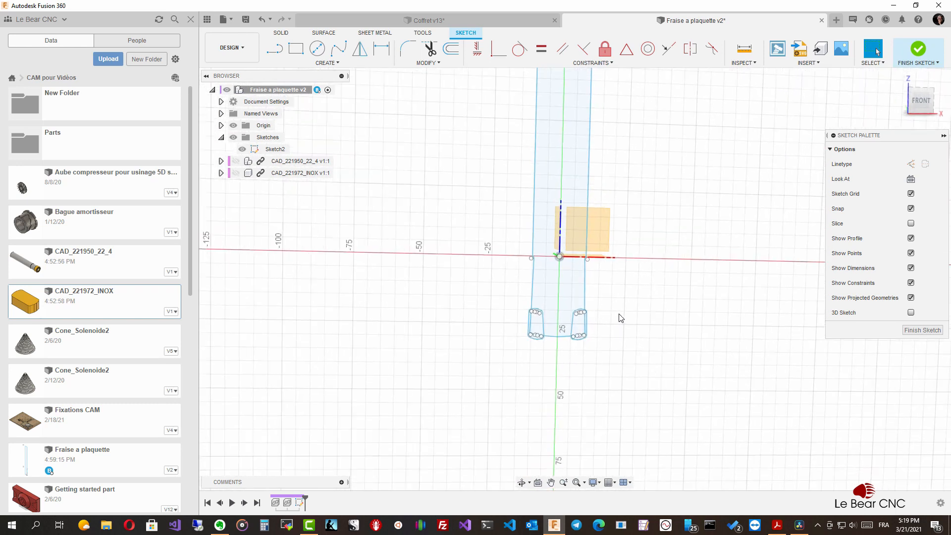
{"action": "scroll", "coordinate": [621, 318], "scroll_direction": "up", "scroll_amount": 2}
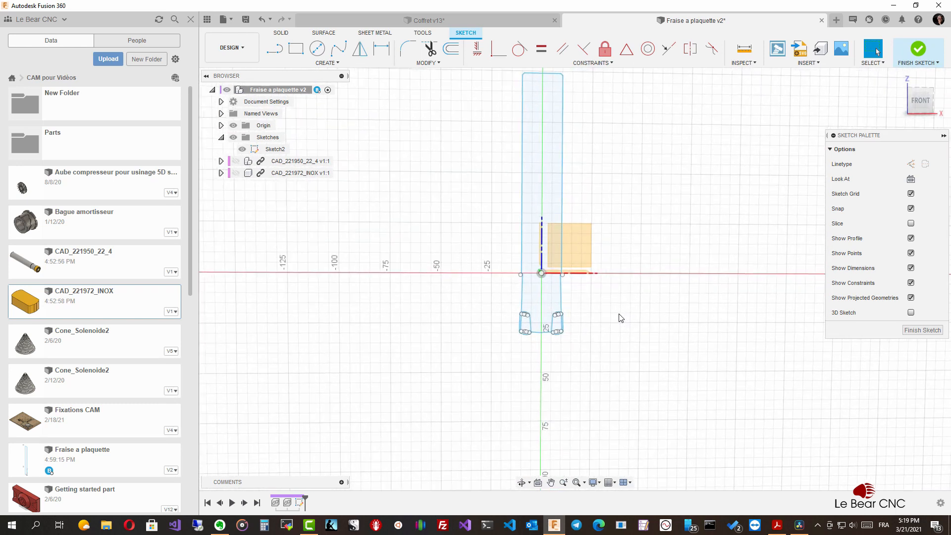
{"action": "scroll", "coordinate": [621, 318], "scroll_direction": "up", "scroll_amount": 2}
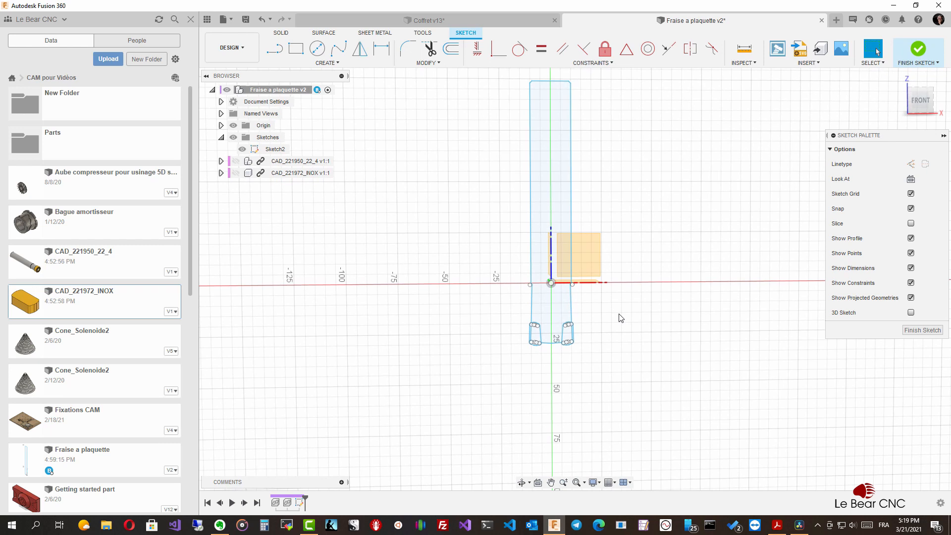
{"action": "key", "text": "l"}
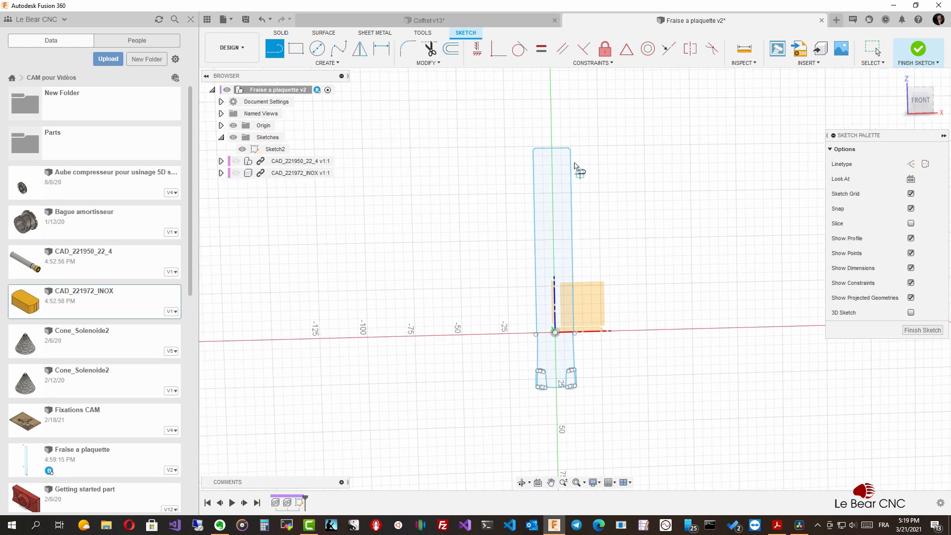
{"action": "left_click", "coordinate": [552, 108]}
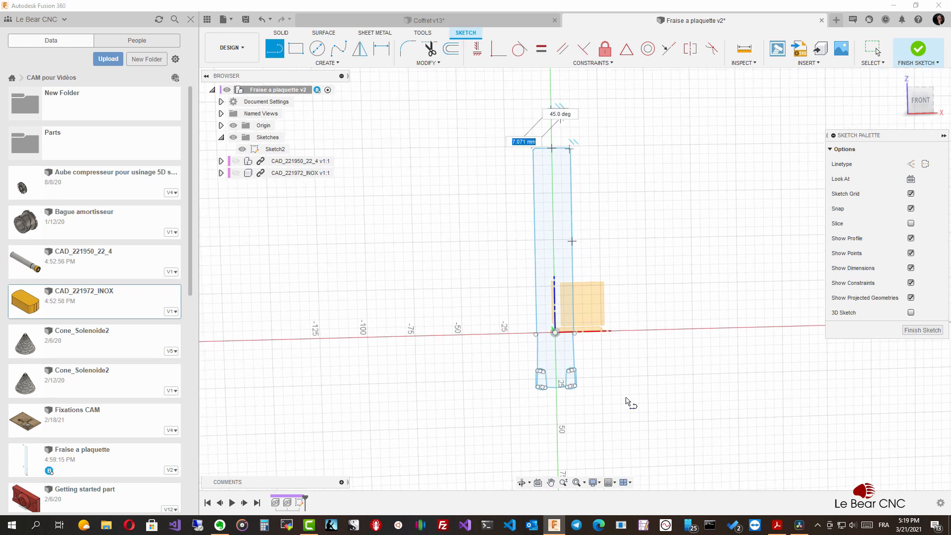
{"action": "left_click", "coordinate": [557, 435]}
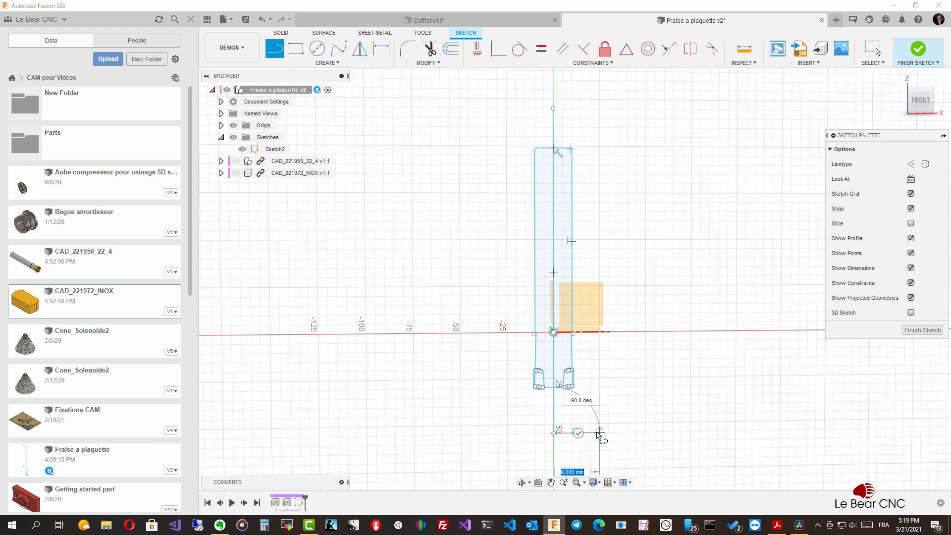
{"action": "left_click", "coordinate": [577, 433]}
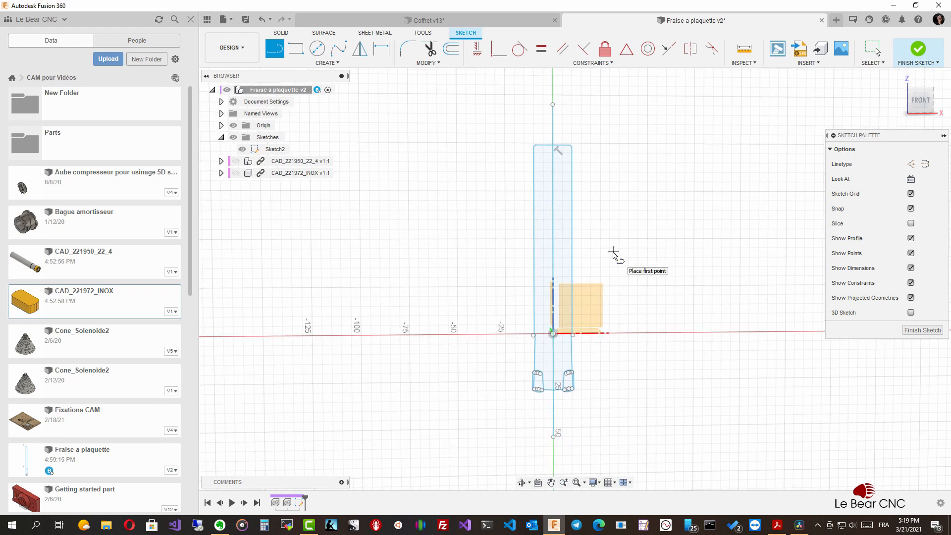
{"action": "key", "text": "Escape"}
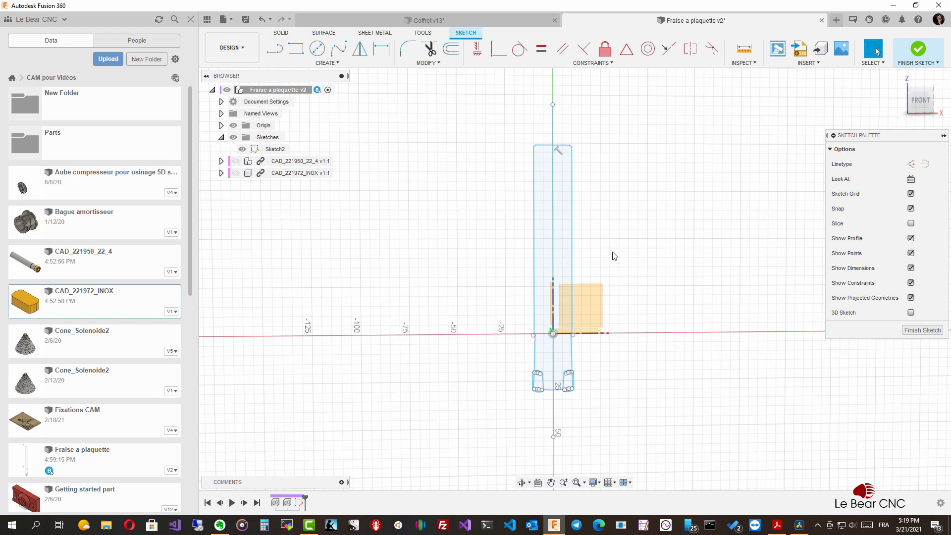
Trim the shank's top edge and side line to the right of the centreline.
{"action": "key", "text": "t"}
{"action": "scroll", "coordinate": [581, 135], "scroll_direction": "up", "scroll_amount": 1}
{"action": "scroll", "coordinate": [581, 136], "scroll_direction": "up", "scroll_amount": 1}
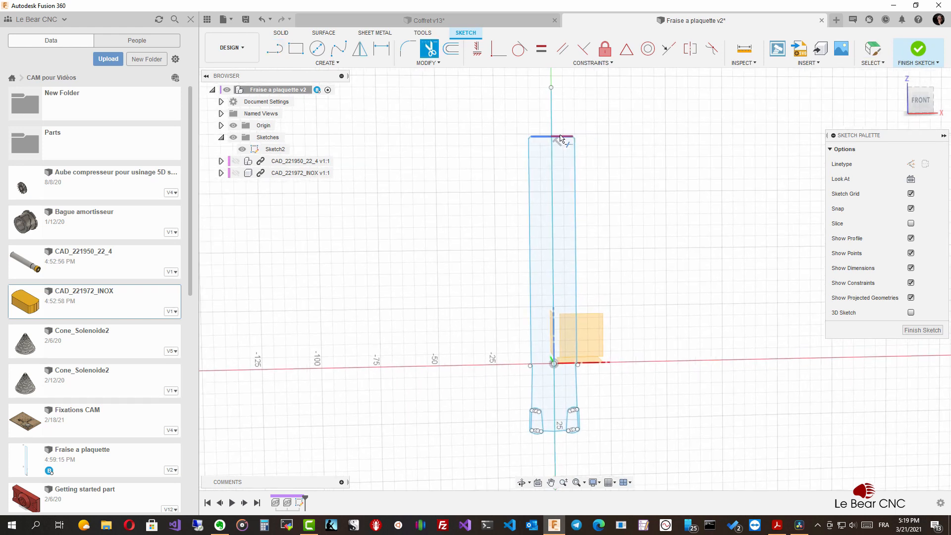
{"action": "left_click", "coordinate": [564, 138]}
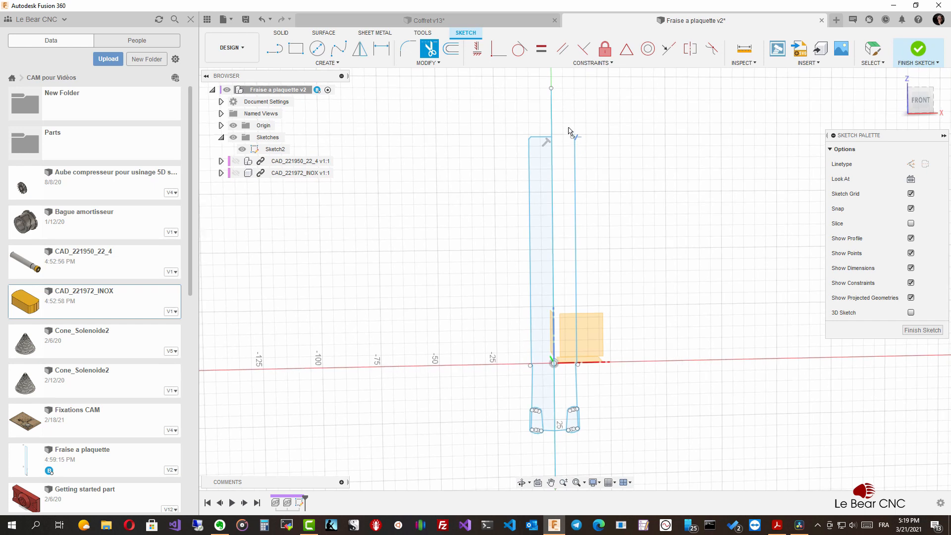
{"action": "scroll", "coordinate": [574, 208], "scroll_direction": "down", "scroll_amount": 2}
{"action": "left_click", "coordinate": [574, 235]}
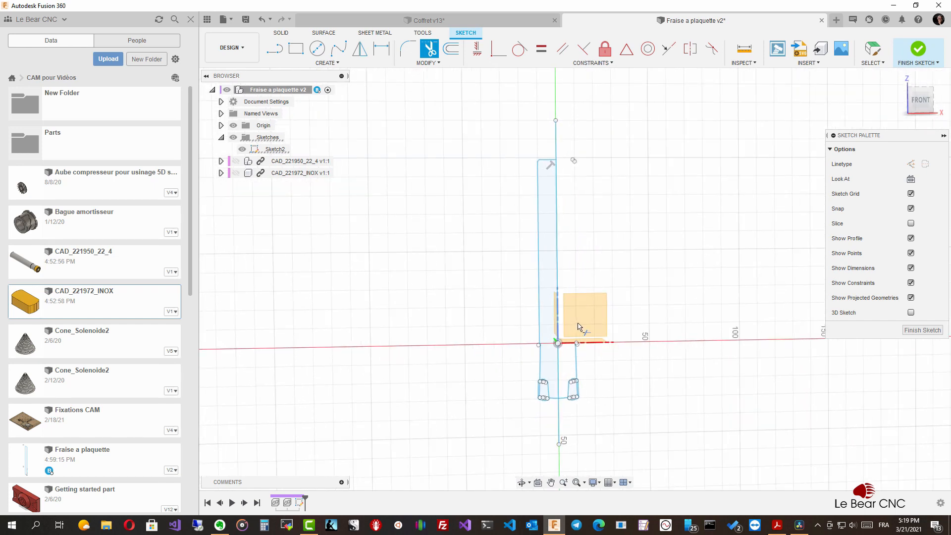
{"action": "key", "text": "Escape"}
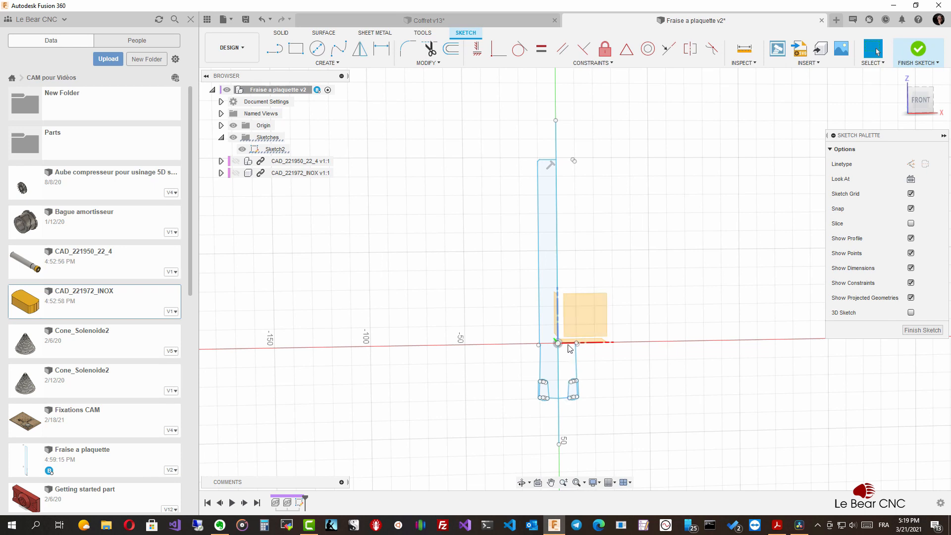
Delete the remaining cutter head and insert geometry right of the centreline, including the leftover bottom line.
{"action": "left_click_drag", "start_coordinate": [568, 335], "coordinate": [595, 414]}
{"action": "key", "text": "Delete"}
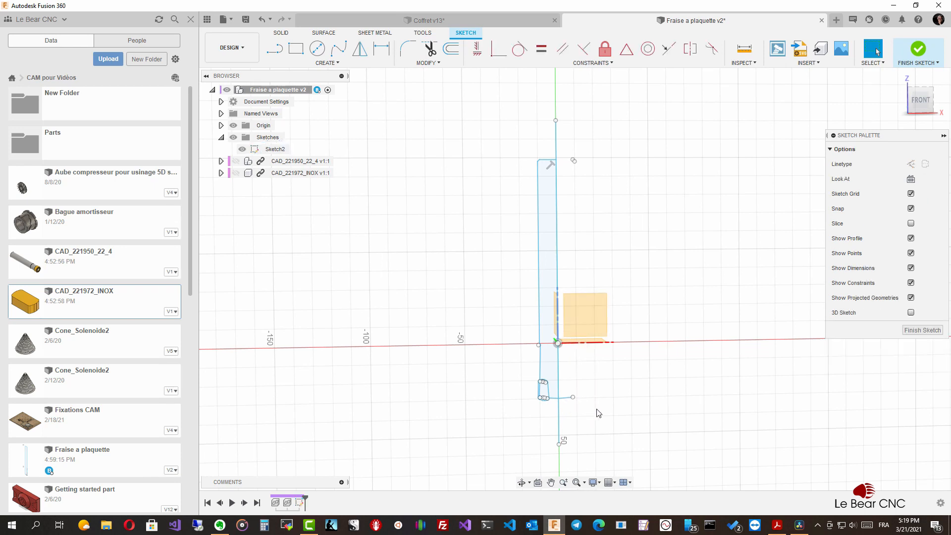
{"action": "left_click", "coordinate": [567, 399]}
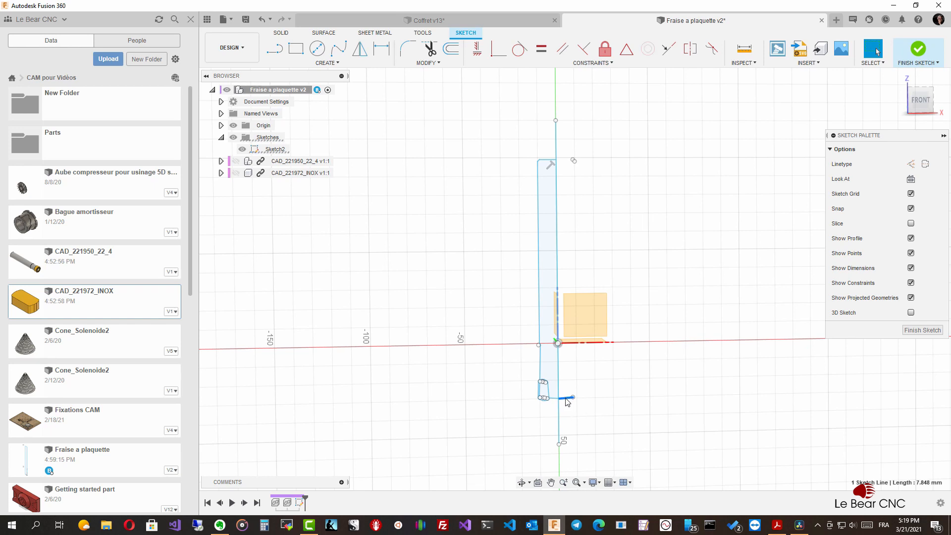
{"action": "key", "text": "Delete"}
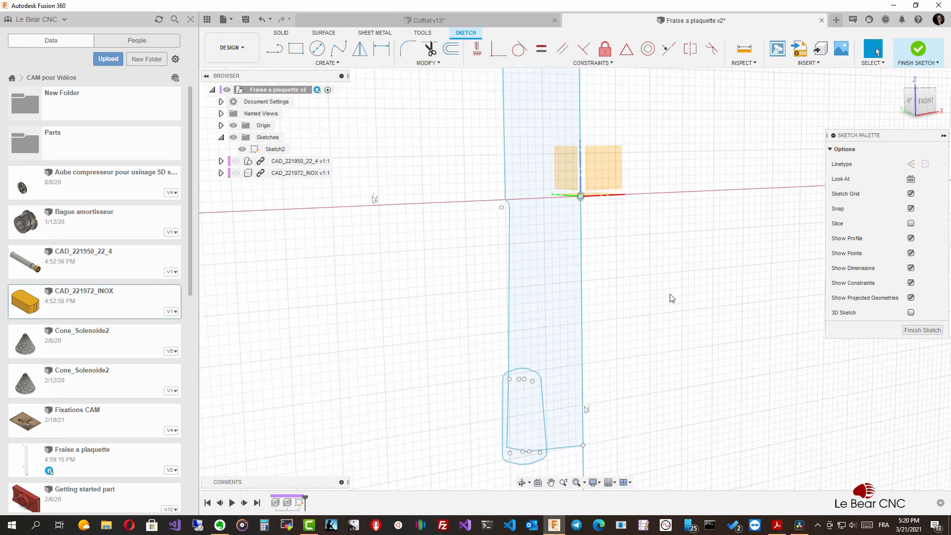
Trim the body lines inside the insert outline and the insert's inner side and upper inner corner within the body profile.
{"action": "key", "text": "t"}
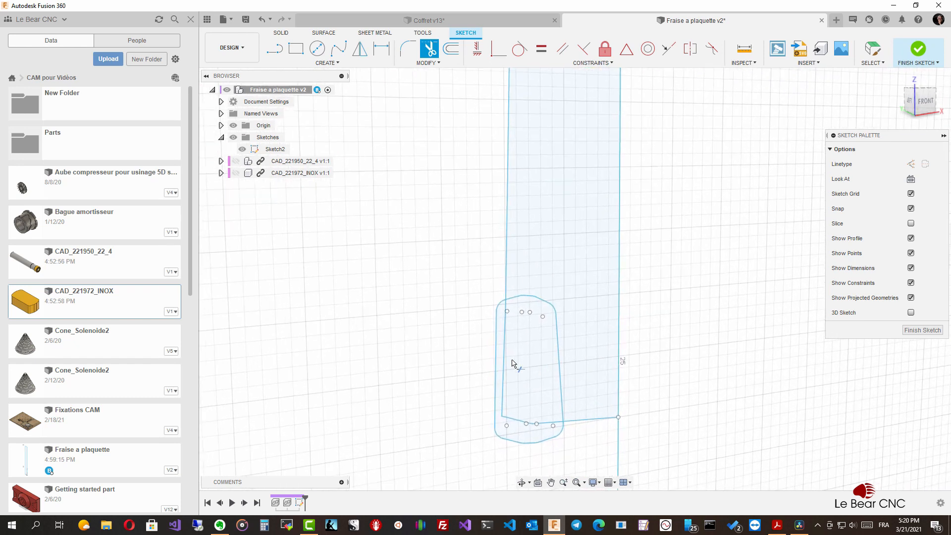
{"action": "left_click", "coordinate": [505, 354]}
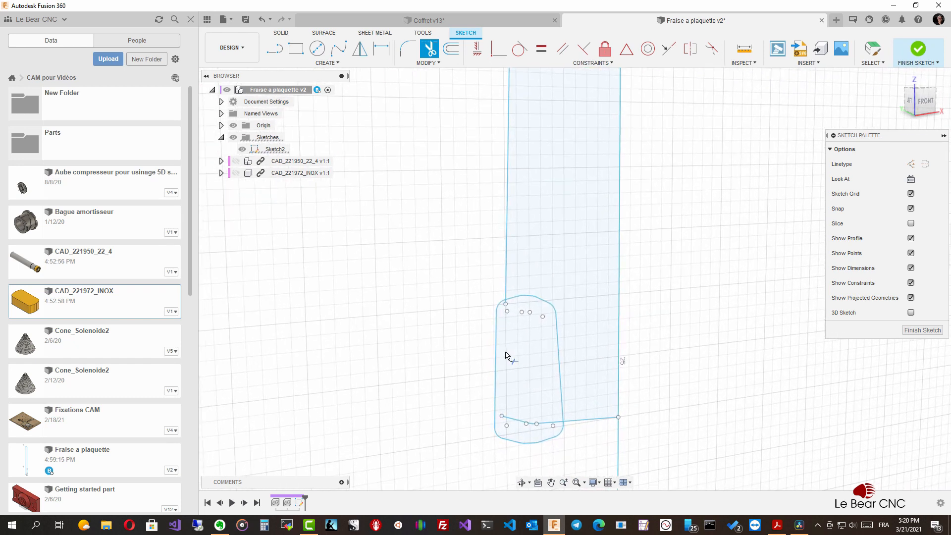
{"action": "left_click", "coordinate": [512, 421]}
{"action": "left_click", "coordinate": [549, 426]}
{"action": "left_click", "coordinate": [561, 407]}
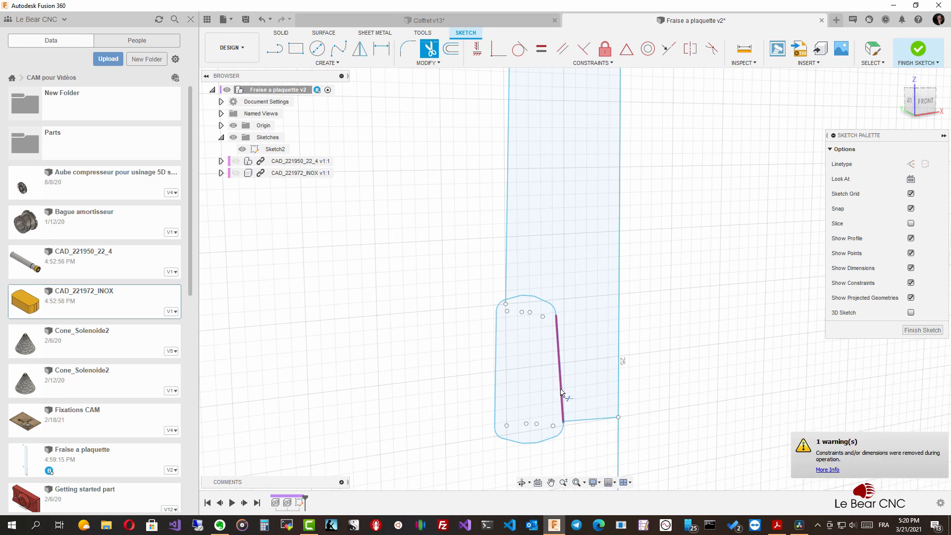
{"action": "left_click", "coordinate": [549, 304]}
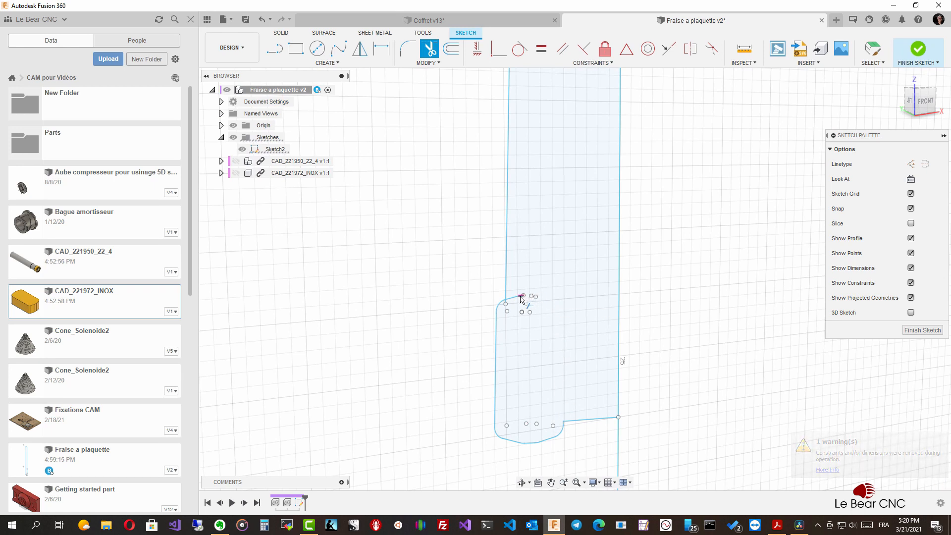
Trim the insert's leftover top line and the short body line stub where the shank meets the insert's upper corner.
{"action": "scroll", "coordinate": [524, 297], "scroll_direction": "up", "scroll_amount": 5}
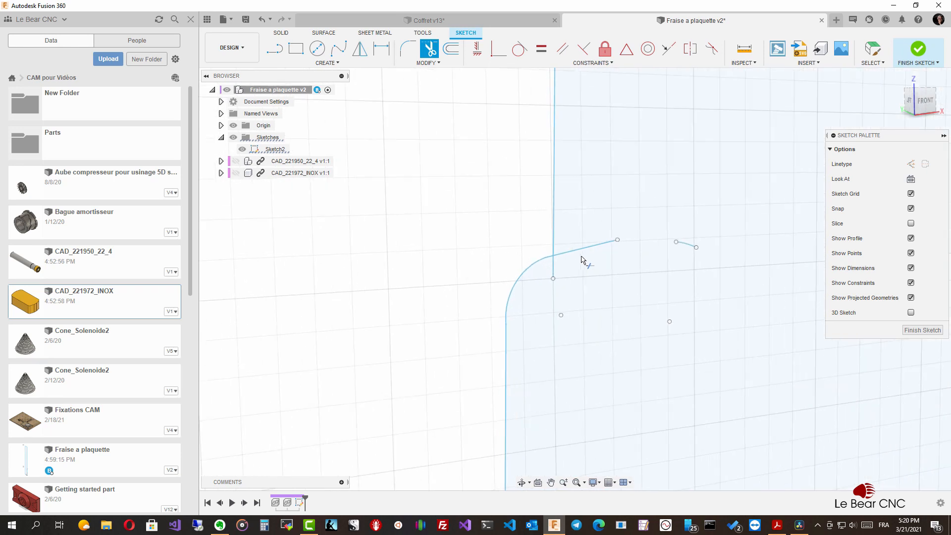
{"action": "left_click", "coordinate": [585, 255]}
{"action": "left_click", "coordinate": [557, 271]}
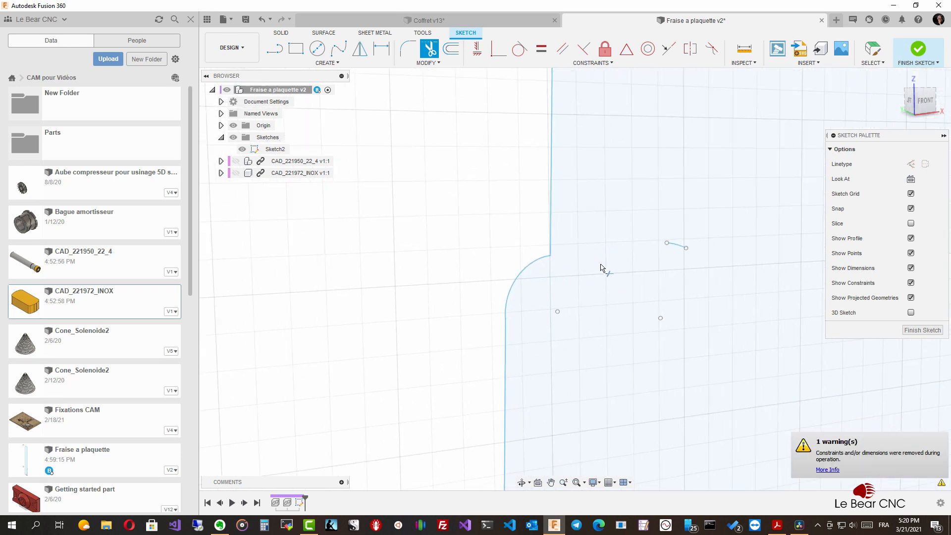
Trim the centreline's ends above and below the profile and finish the sketch.
{"action": "scroll", "coordinate": [602, 268], "scroll_direction": "down", "scroll_amount": 8}
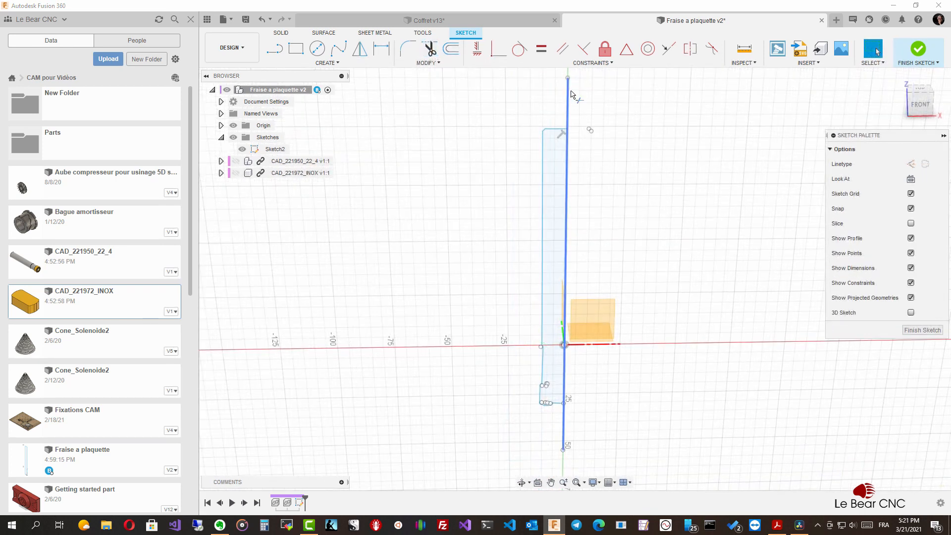
{"action": "key", "text": "t"}
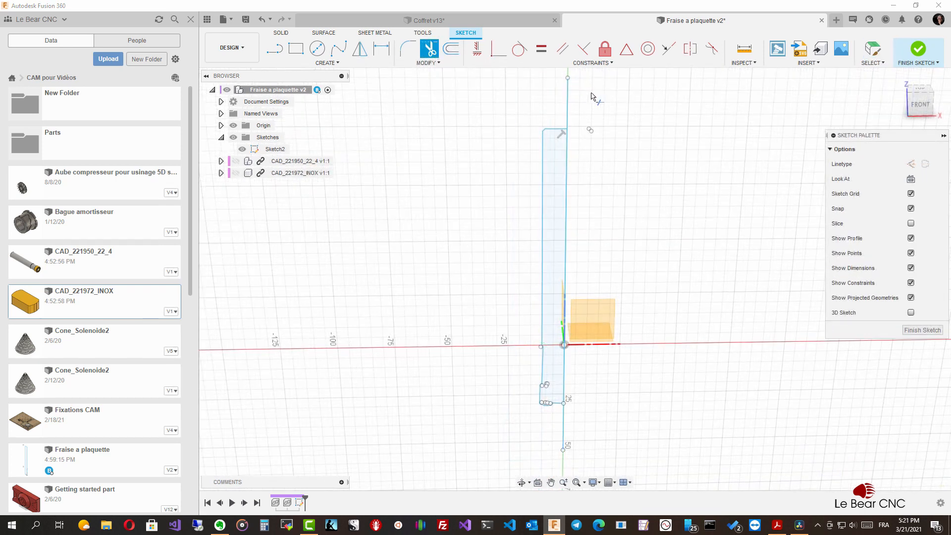
{"action": "left_click", "coordinate": [571, 97]}
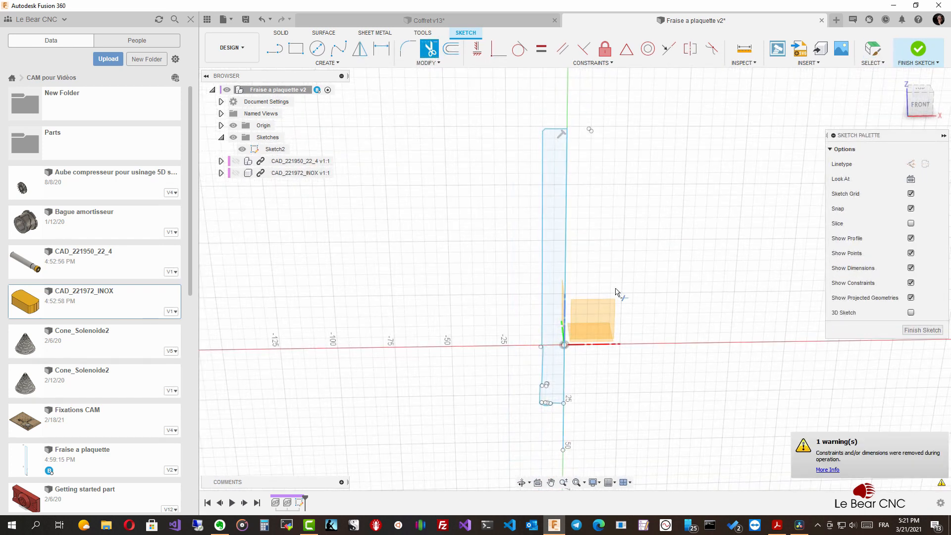
{"action": "left_click", "coordinate": [566, 433]}
{"action": "key", "text": "Escape"}
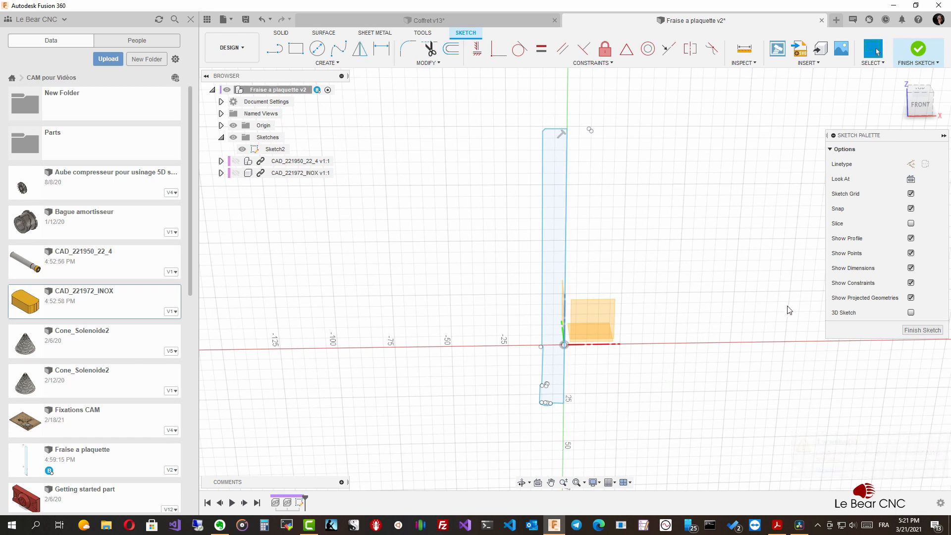
{"action": "left_click", "coordinate": [921, 330]}
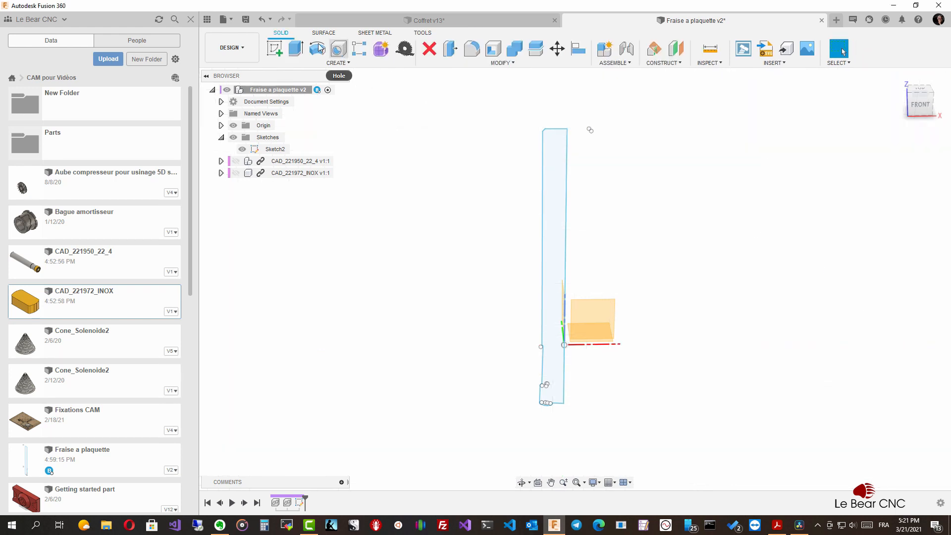
Switch to the Manufacture workspace and start a form mill with the closed sketch outline as its tool profile.
{"action": "left_click", "coordinate": [232, 47]}
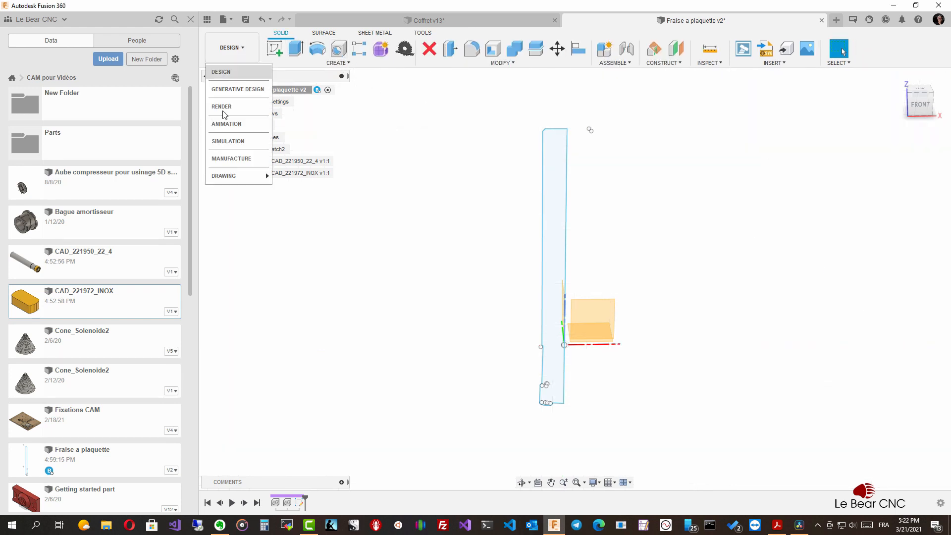
{"action": "left_click", "coordinate": [220, 159]}
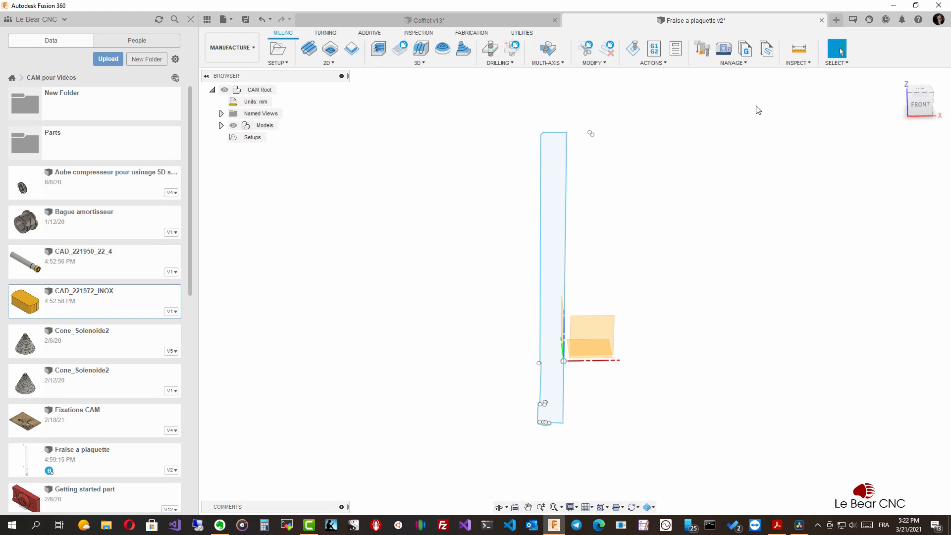
{"action": "left_click", "coordinate": [746, 63]}
{"action": "left_click", "coordinate": [721, 75]}
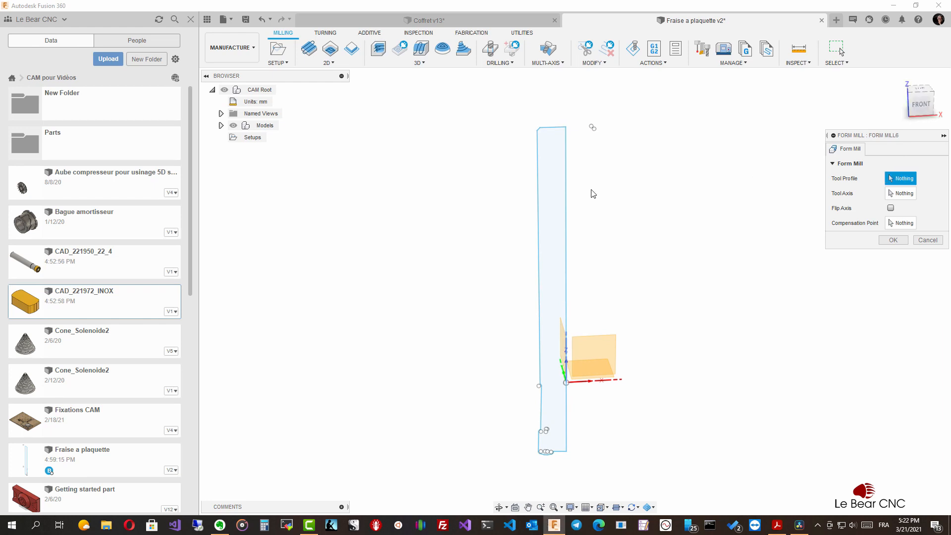
{"action": "left_click", "coordinate": [567, 204]}
Set the profile's long centreline edge as flipped tool axis and the insert's lower outer corner arc as compensation point, and create the form mill.
{"action": "left_click", "coordinate": [892, 196]}
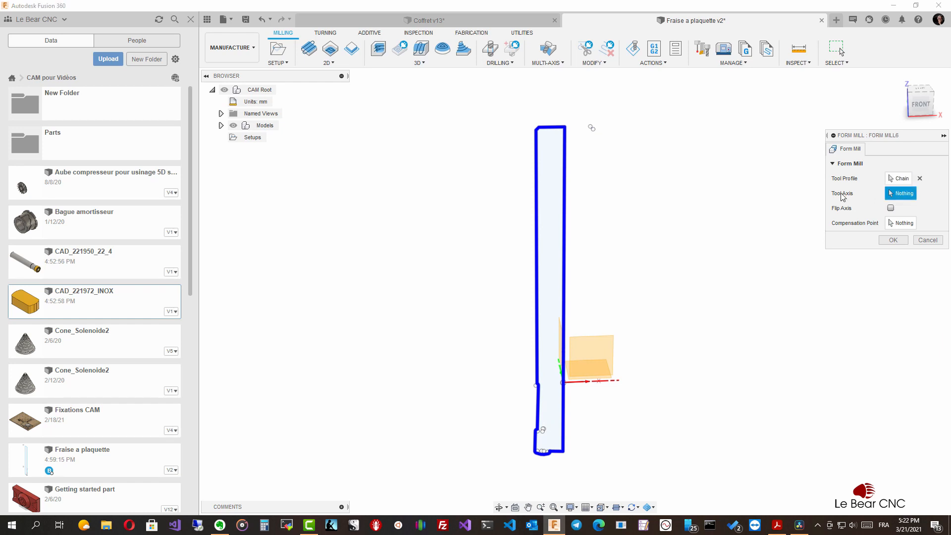
{"action": "left_click", "coordinate": [563, 203]}
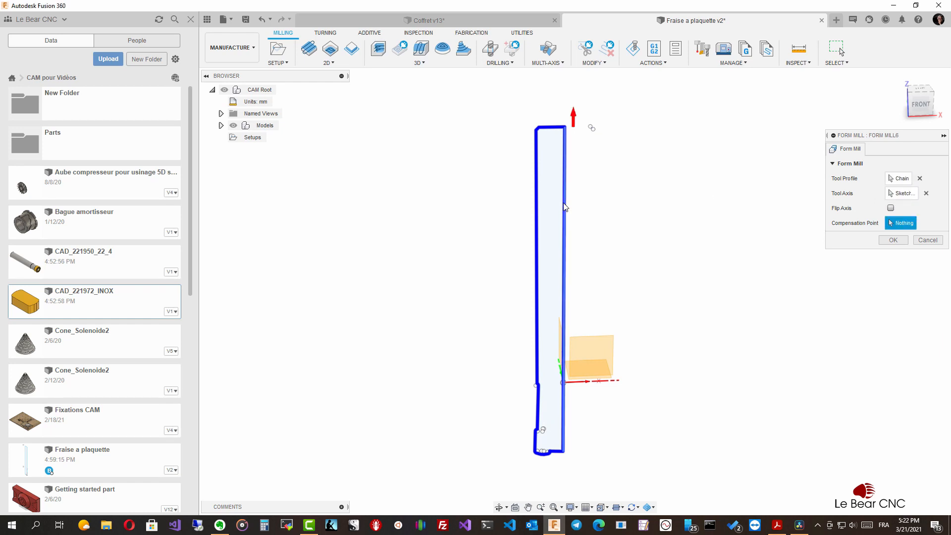
{"action": "left_click", "coordinate": [890, 208]}
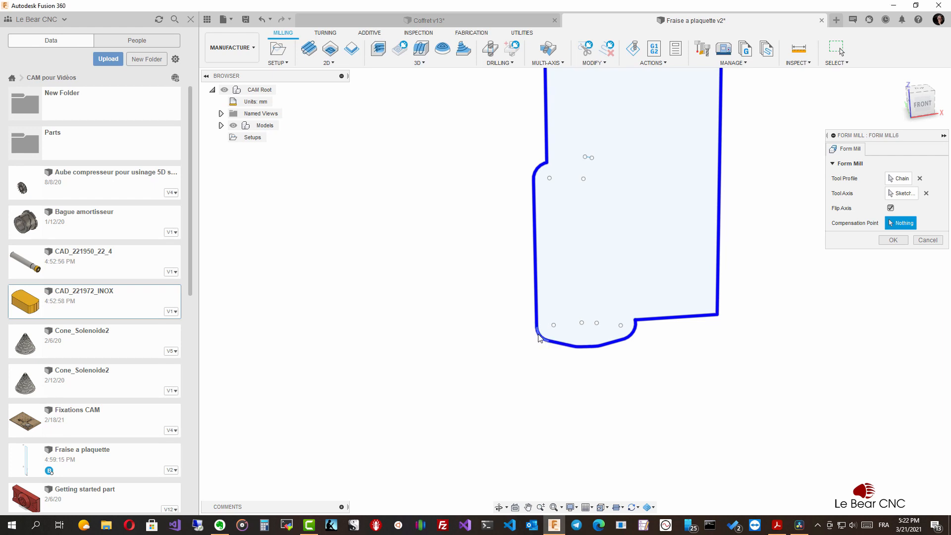
{"action": "left_click", "coordinate": [539, 337]}
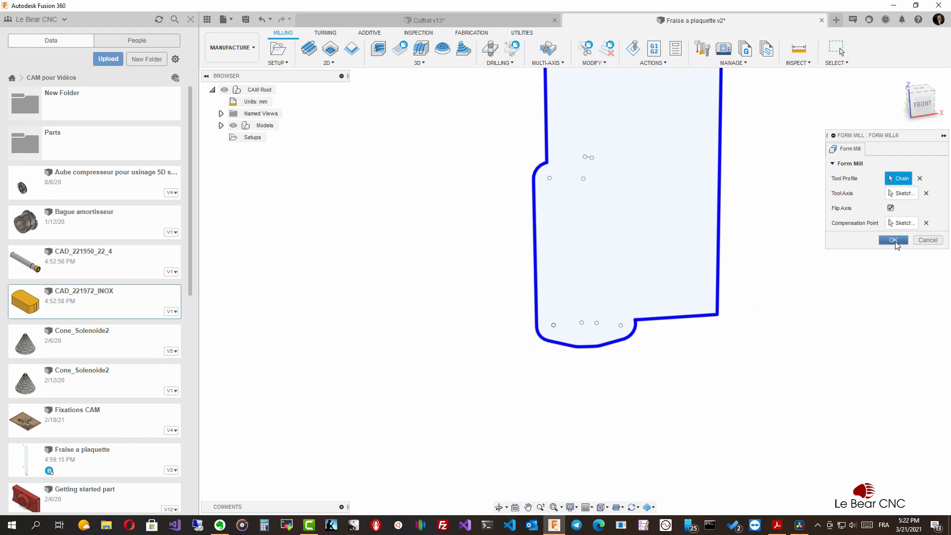
{"action": "left_click", "coordinate": [892, 240]}
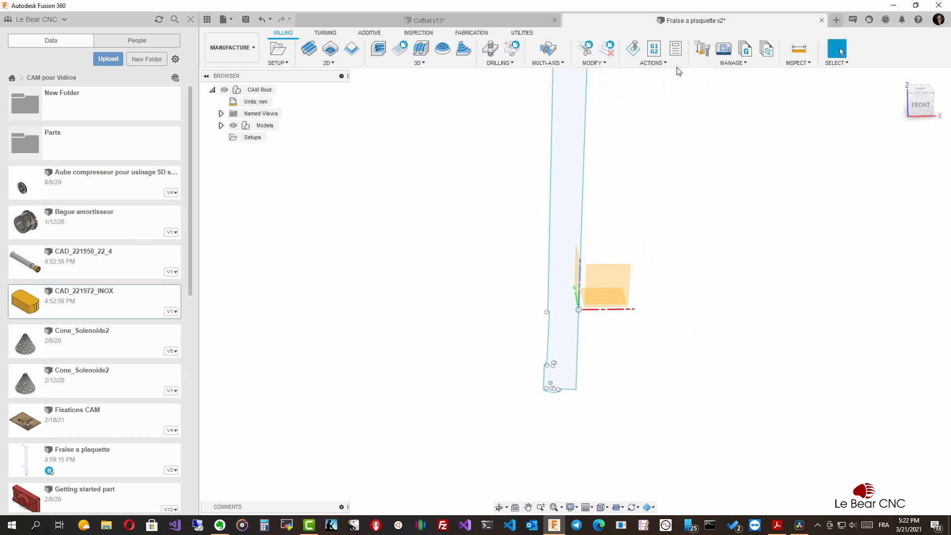
Delete all three form mill tools of the Fraise a plaquette document from the tool library and close it.
{"action": "left_click", "coordinate": [653, 63]}
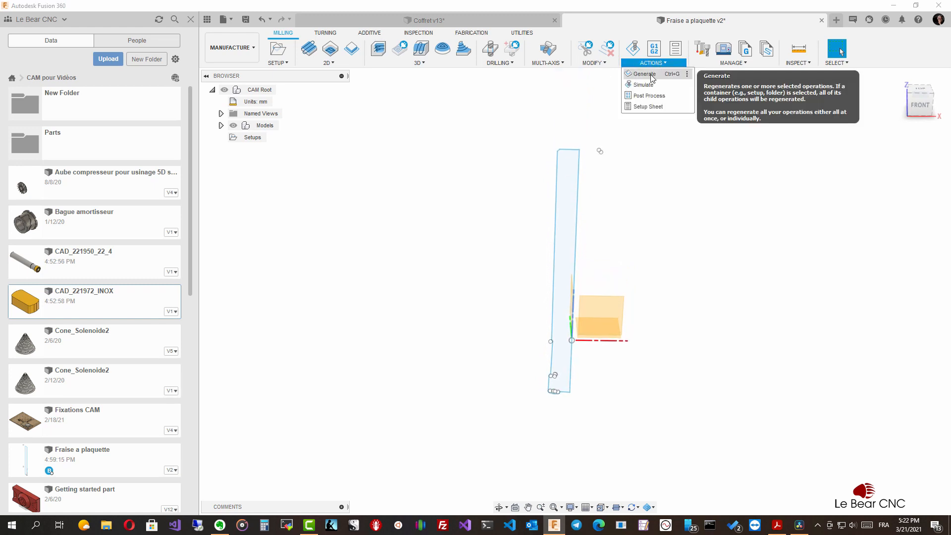
{"action": "left_click", "coordinate": [742, 64]}
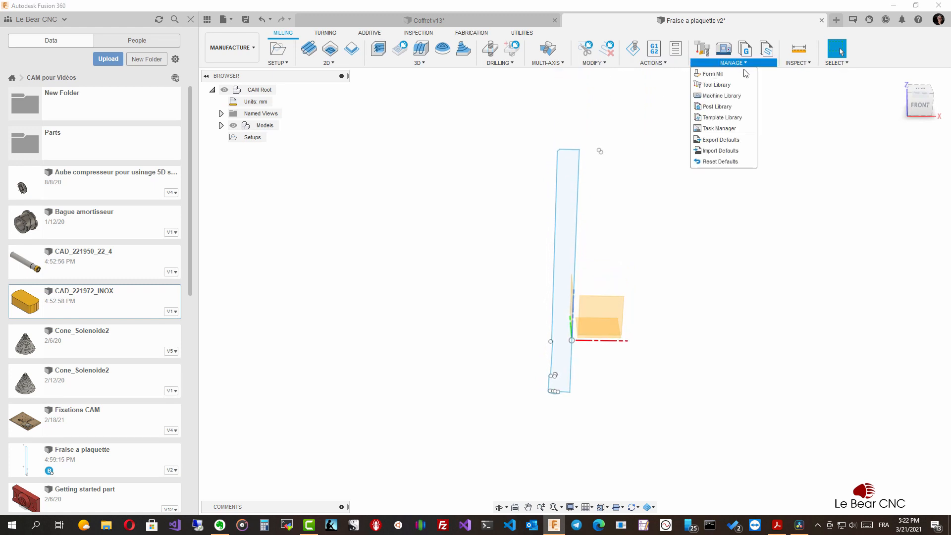
{"action": "left_click", "coordinate": [718, 86]}
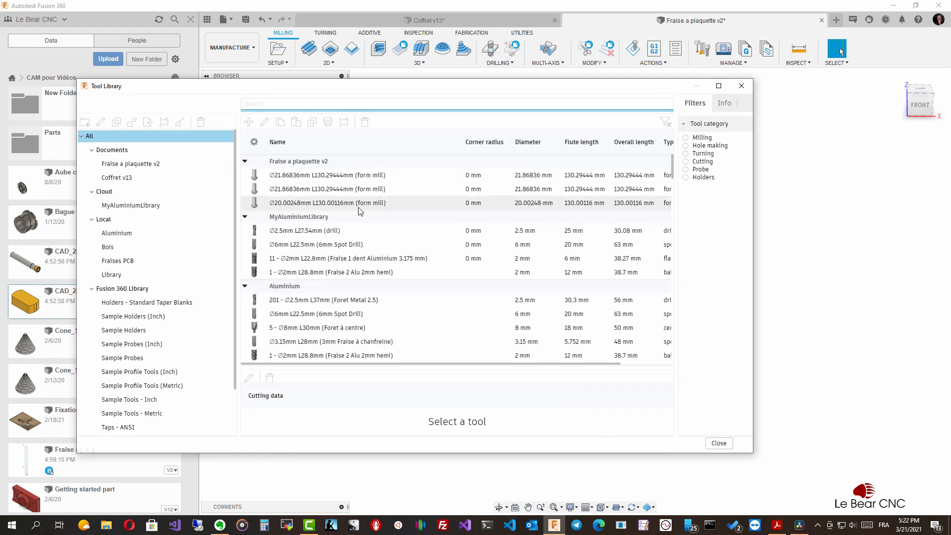
{"action": "left_click", "coordinate": [359, 207]}
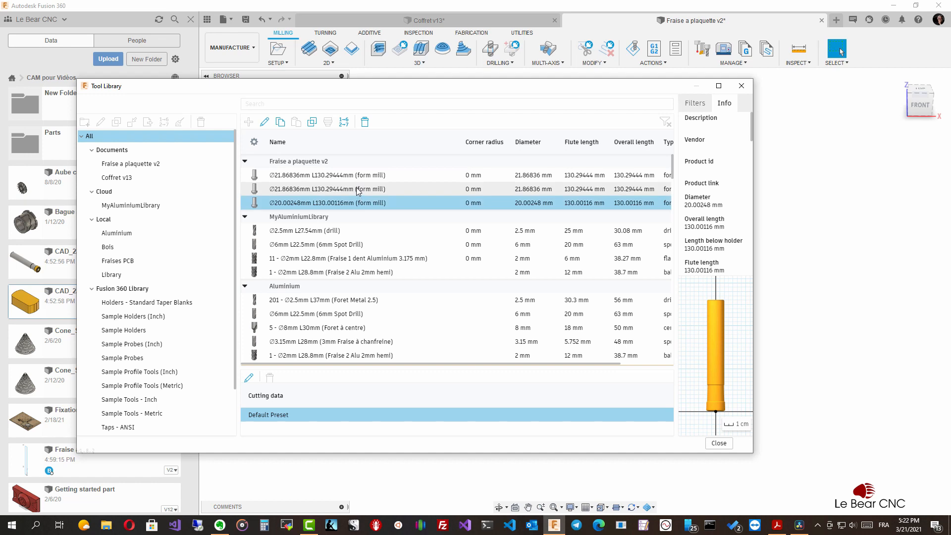
{"action": "left_click", "coordinate": [355, 190], "text": "shift"}
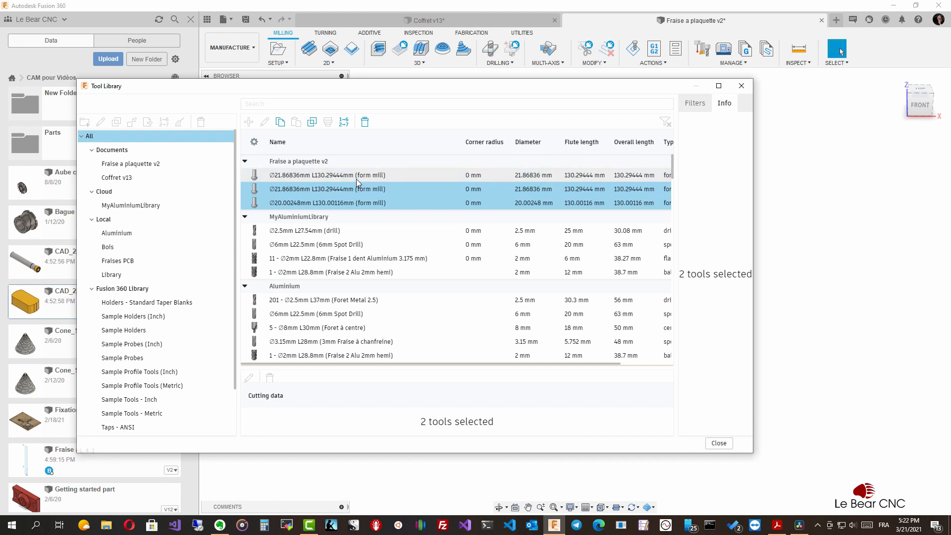
{"action": "left_click", "coordinate": [356, 176], "text": "shift"}
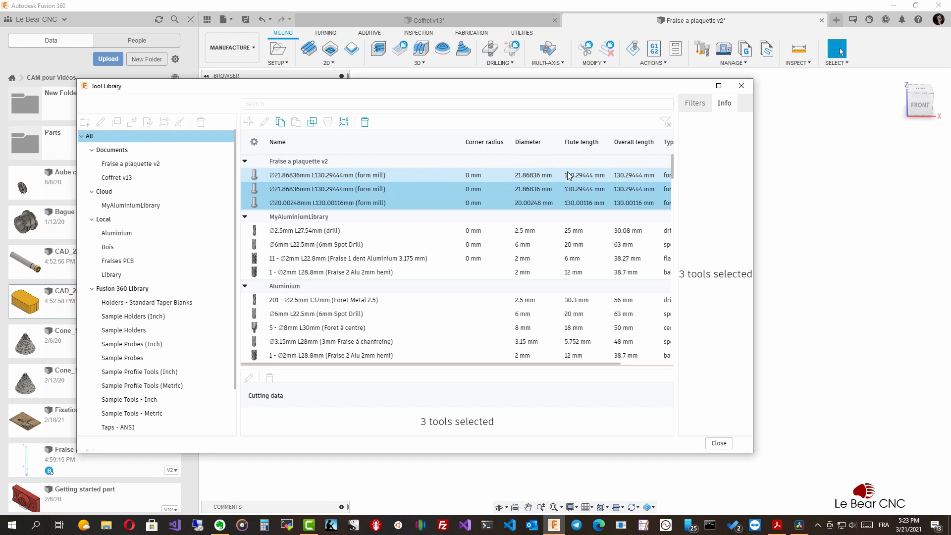
{"action": "key", "text": "Delete"}
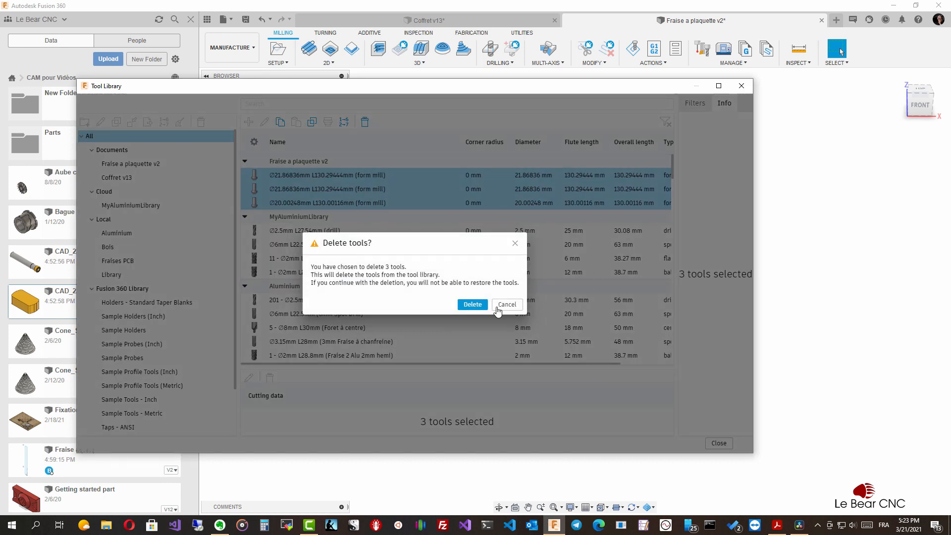
{"action": "left_click", "coordinate": [472, 305]}
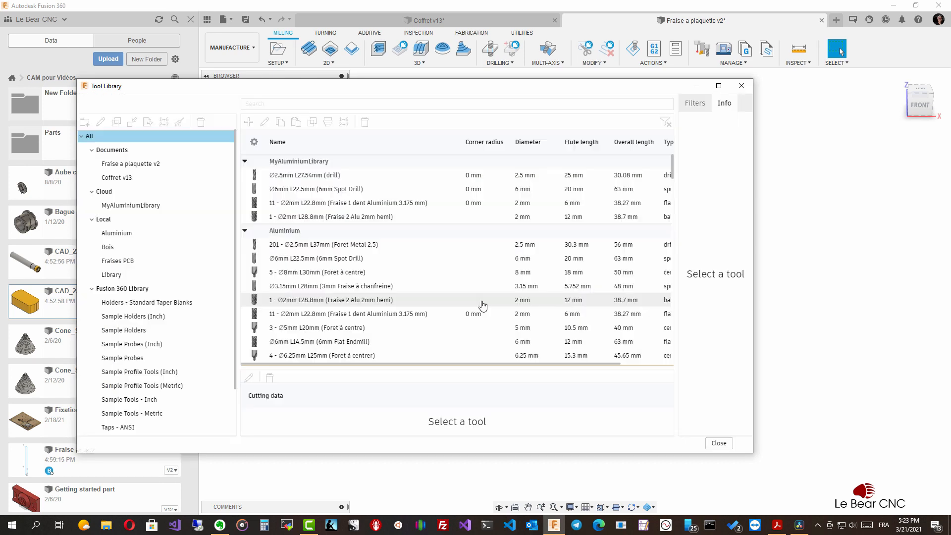
{"action": "left_click", "coordinate": [725, 444]}
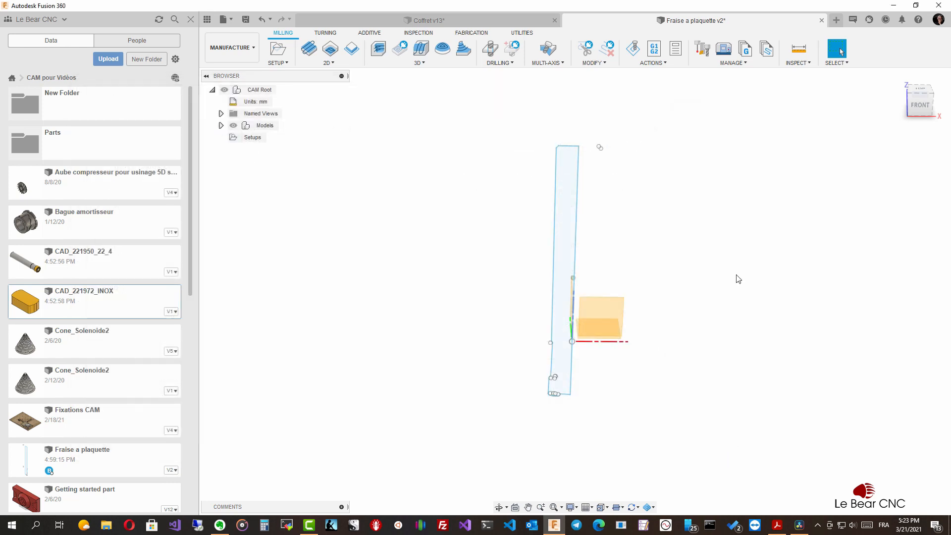
Start a new form mill from the closed sketch outline, using its centreline edge as the tool axis with Flip Axis enabled.
{"action": "left_click", "coordinate": [726, 64]}
{"action": "left_click", "coordinate": [714, 75]}
{"action": "left_click", "coordinate": [578, 233]}
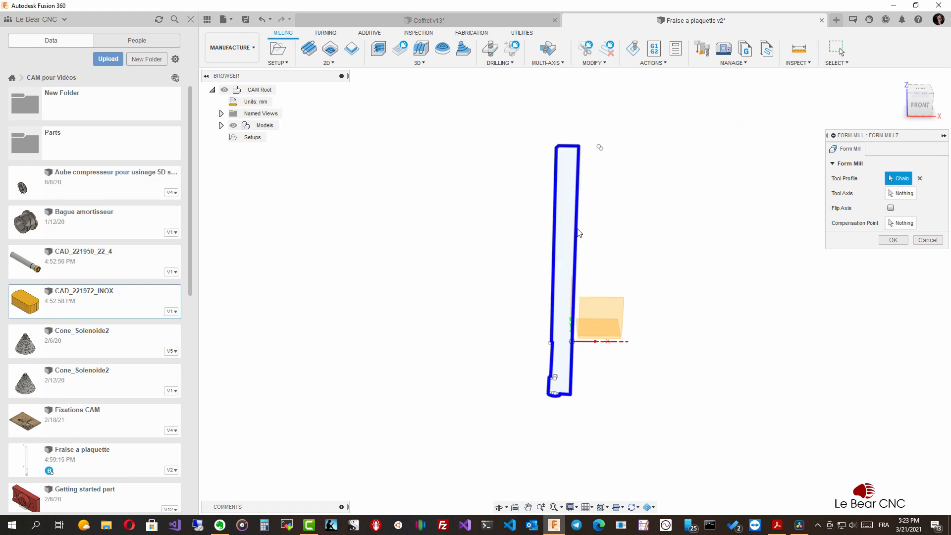
{"action": "left_click", "coordinate": [901, 195]}
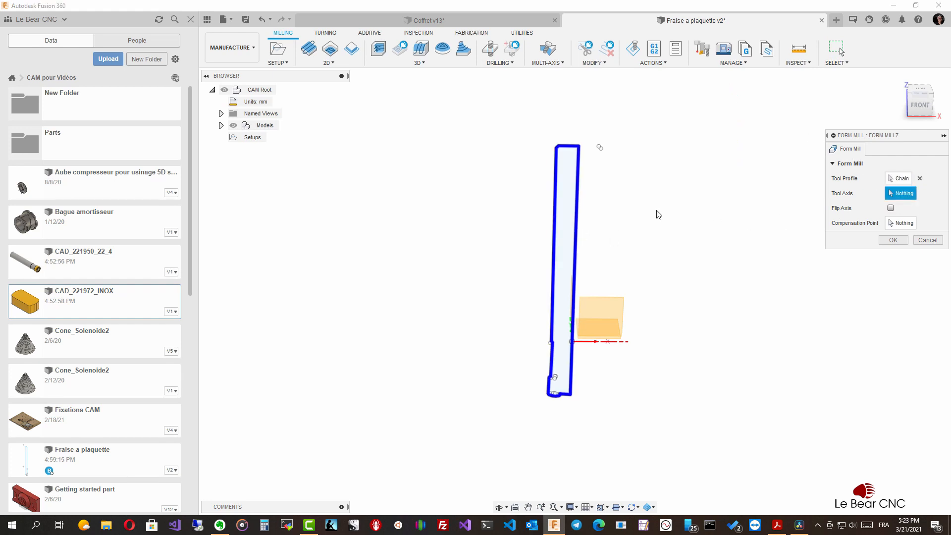
{"action": "left_click", "coordinate": [577, 221]}
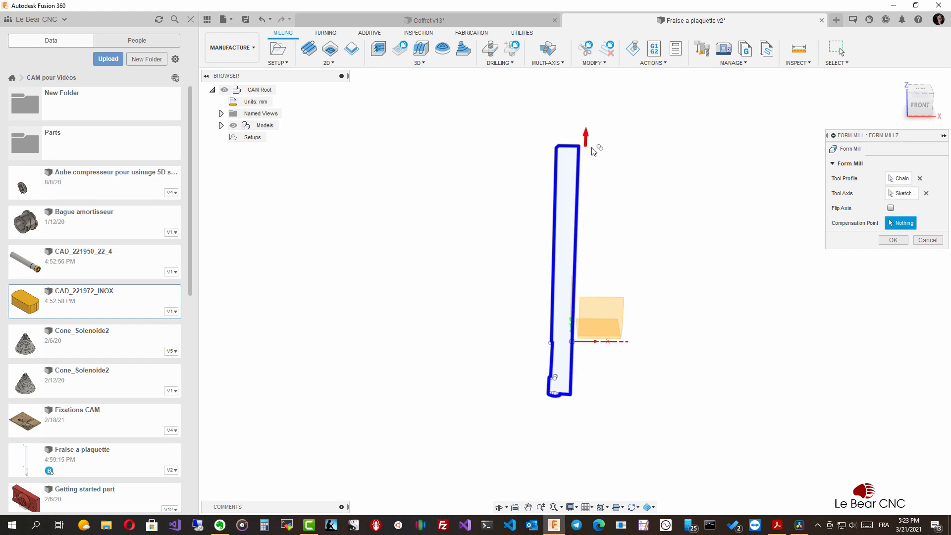
{"action": "left_click", "coordinate": [891, 208]}
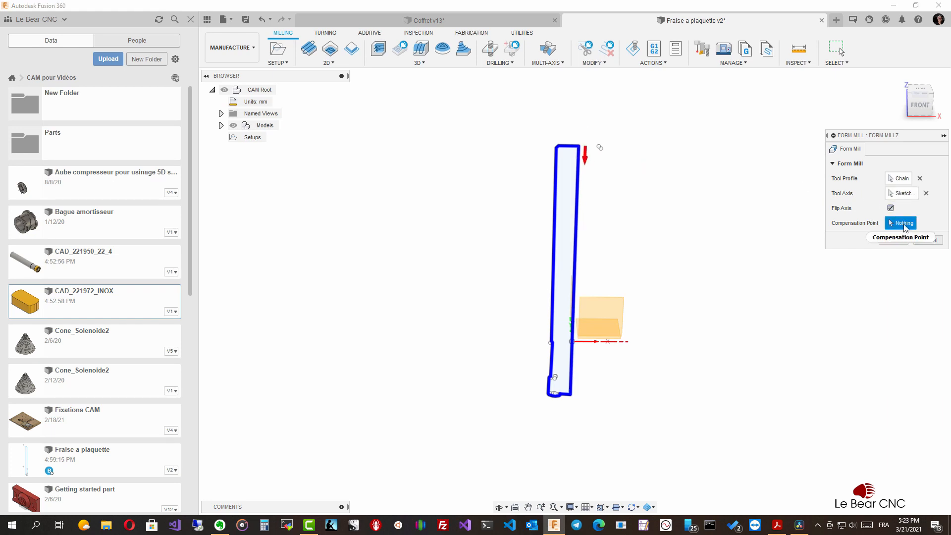
Pick the insert's lower outer corner arc as the compensation point and create the form mill tool.
{"action": "scroll", "coordinate": [570, 366], "scroll_direction": "up", "scroll_amount": 5}
{"action": "scroll", "coordinate": [558, 330], "scroll_direction": "up", "scroll_amount": 6}
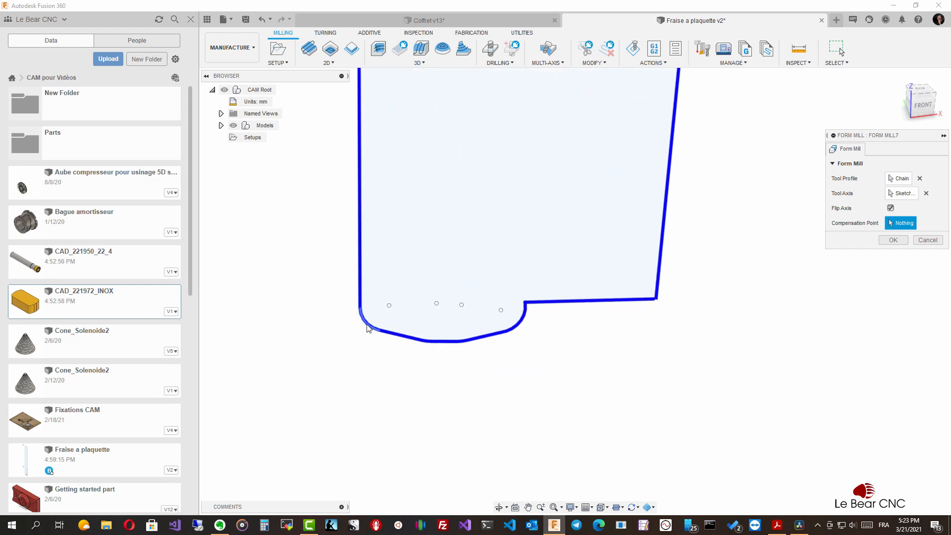
{"action": "left_click", "coordinate": [369, 330]}
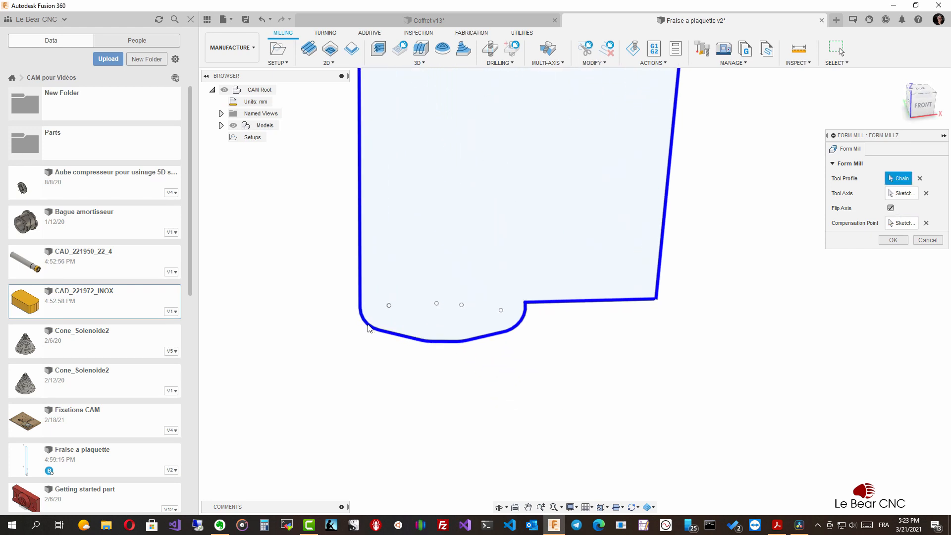
{"action": "left_click", "coordinate": [887, 240]}
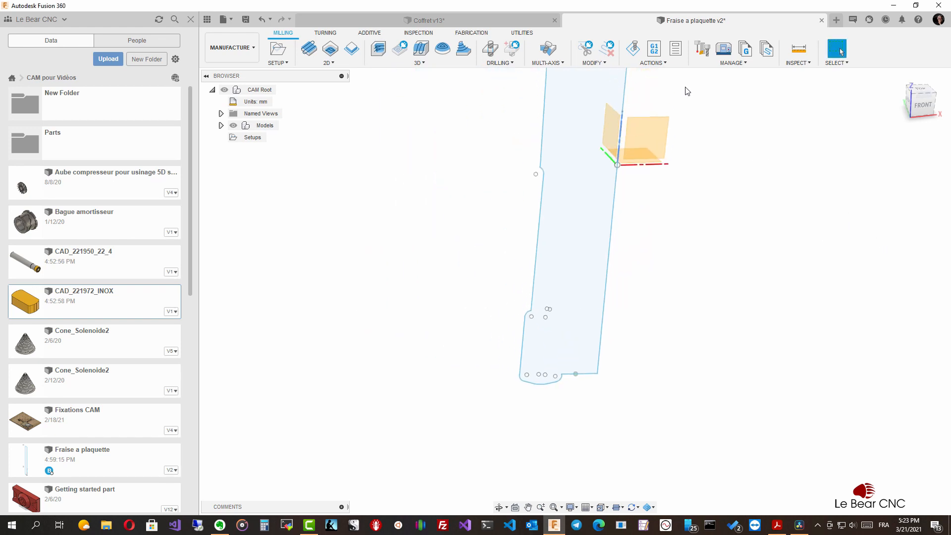
Open the Fraise a plaquette document's form mill for editing in the tool library and show its cutter settings.
{"action": "left_click", "coordinate": [652, 63]}
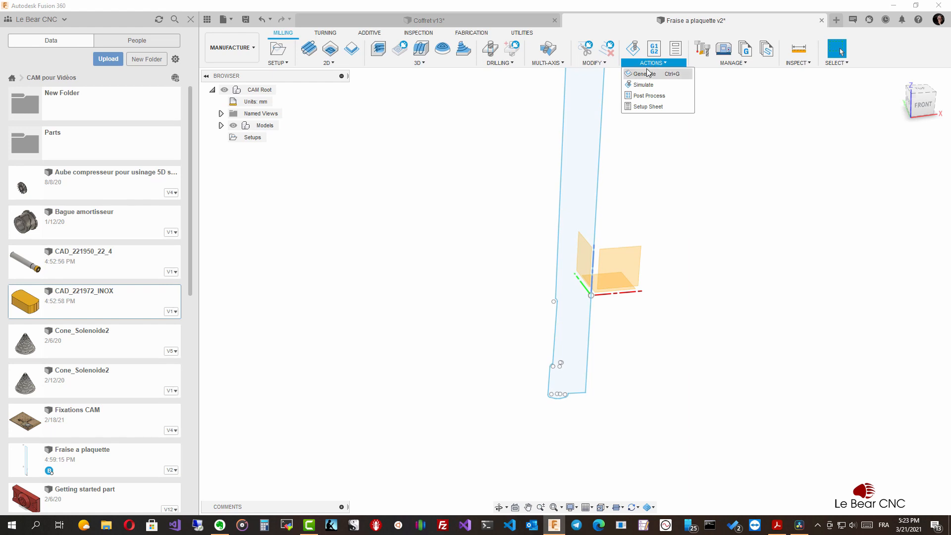
{"action": "left_click", "coordinate": [722, 63]}
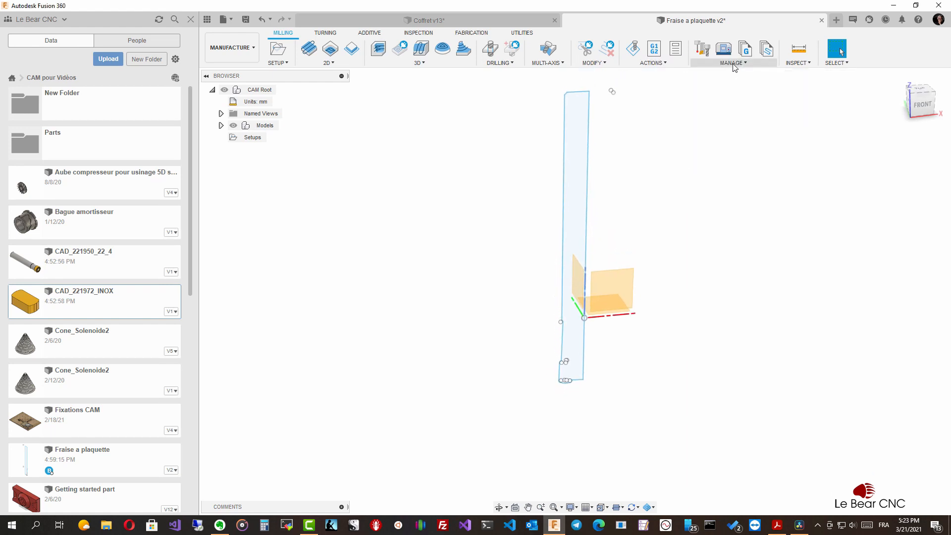
{"action": "left_click", "coordinate": [733, 63]}
{"action": "left_click", "coordinate": [728, 85]}
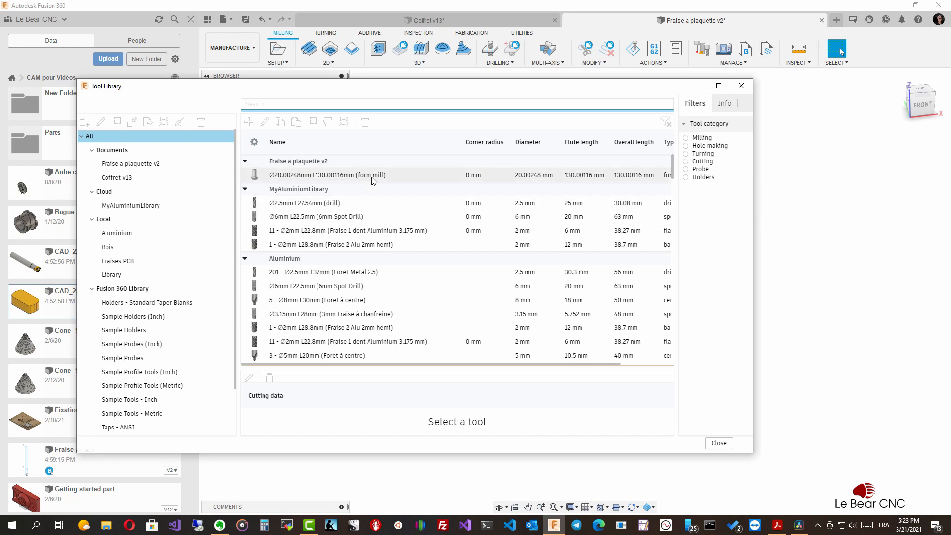
{"action": "left_click", "coordinate": [373, 177]}
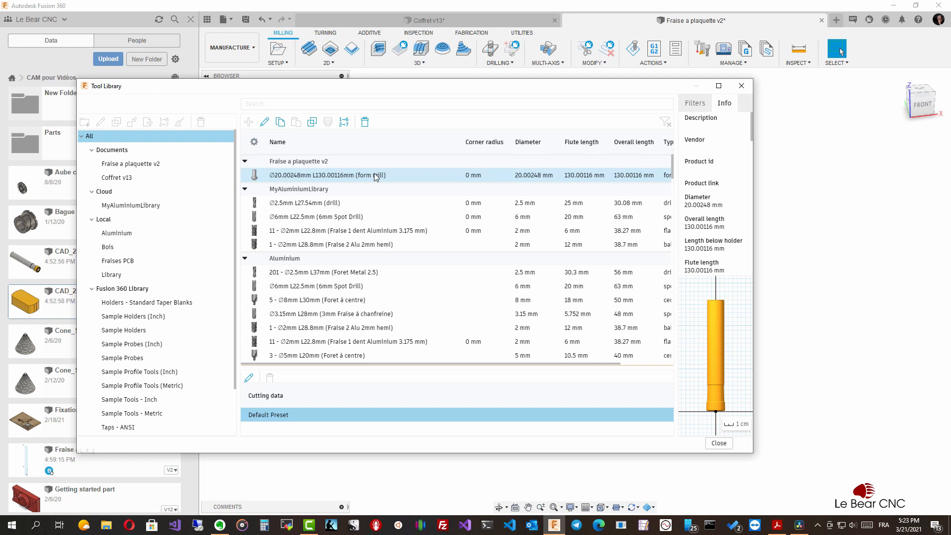
{"action": "double_click", "coordinate": [367, 175]}
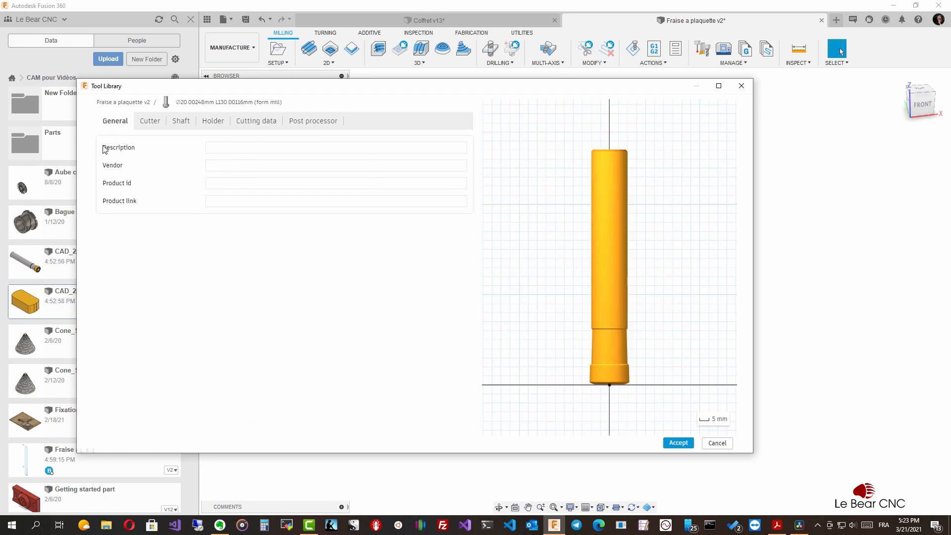
{"action": "left_click", "coordinate": [148, 123]}
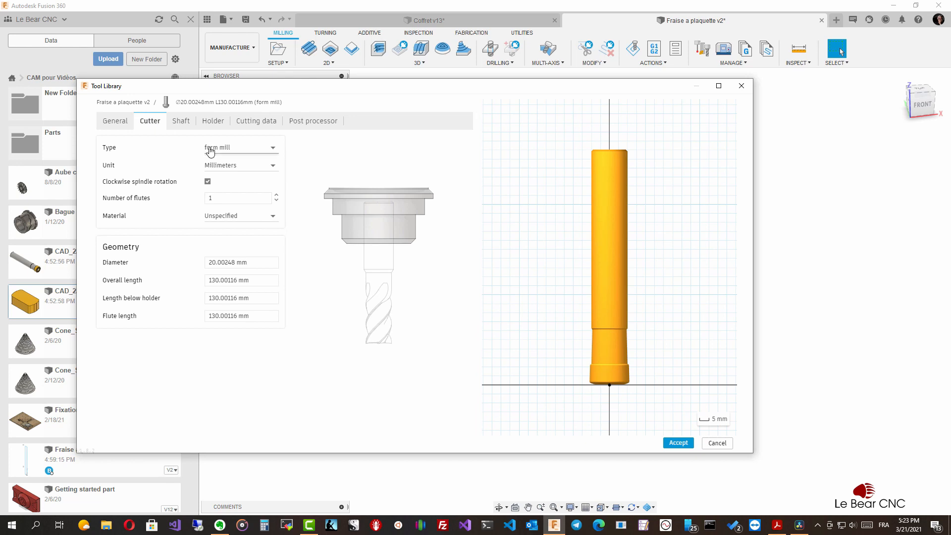
Try the tapered mill, chamfer mill and ball end mill types on the form mill tool.
{"action": "left_click", "coordinate": [273, 149]}
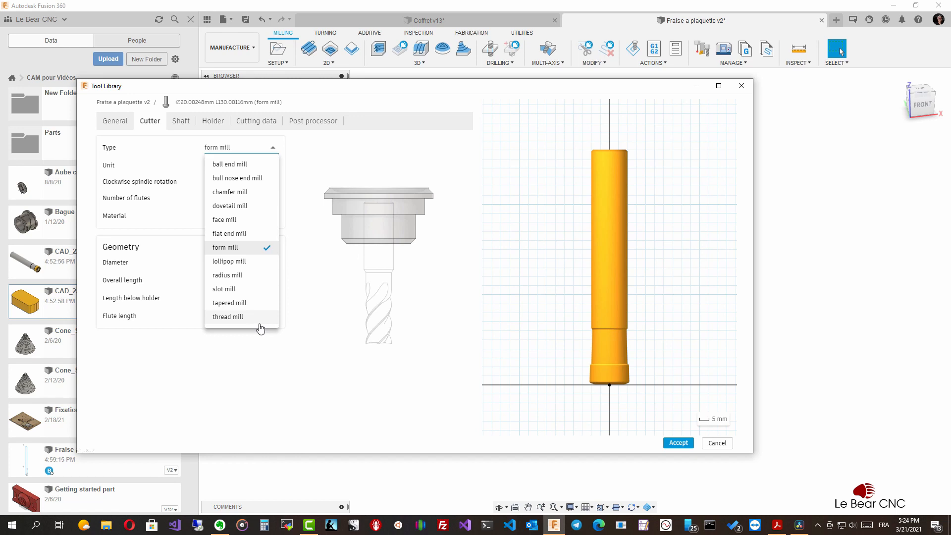
{"action": "left_click", "coordinate": [236, 307]}
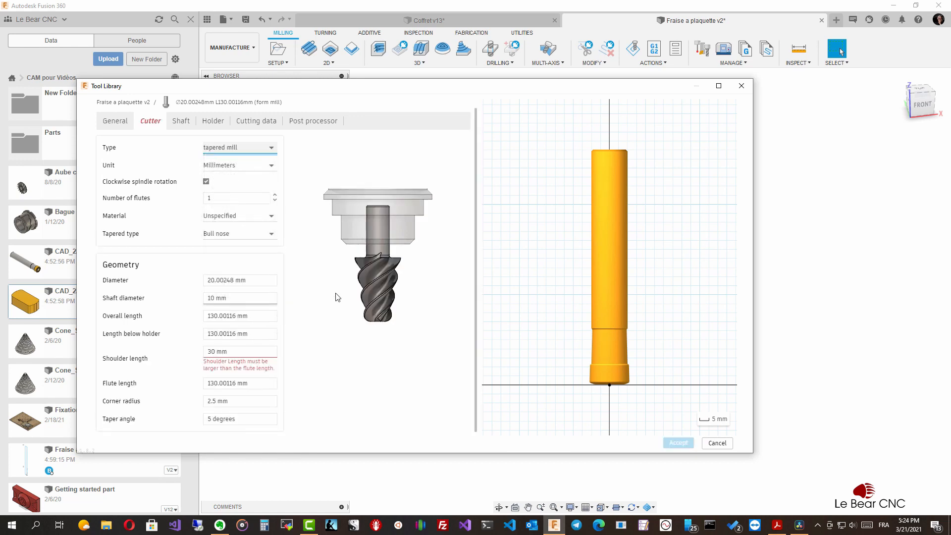
{"action": "left_click", "coordinate": [271, 147]}
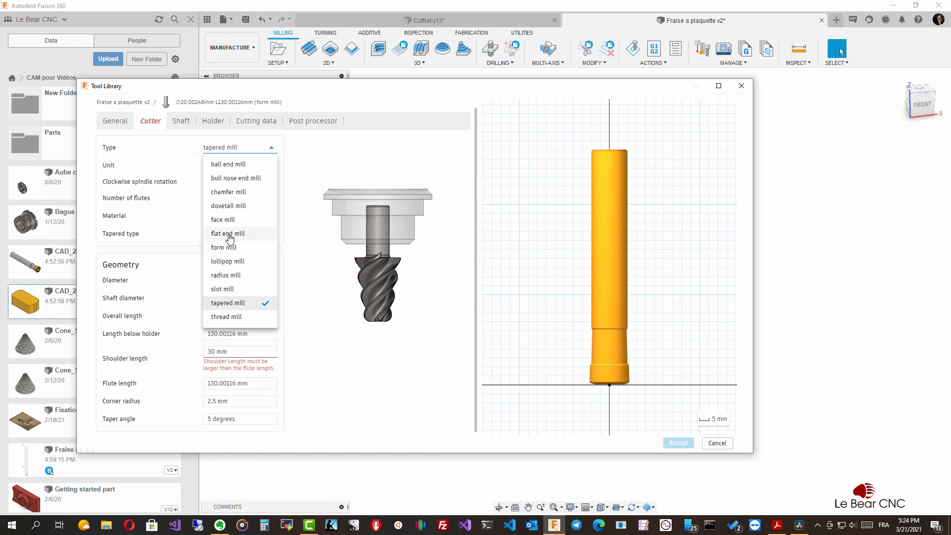
{"action": "left_click", "coordinate": [231, 192]}
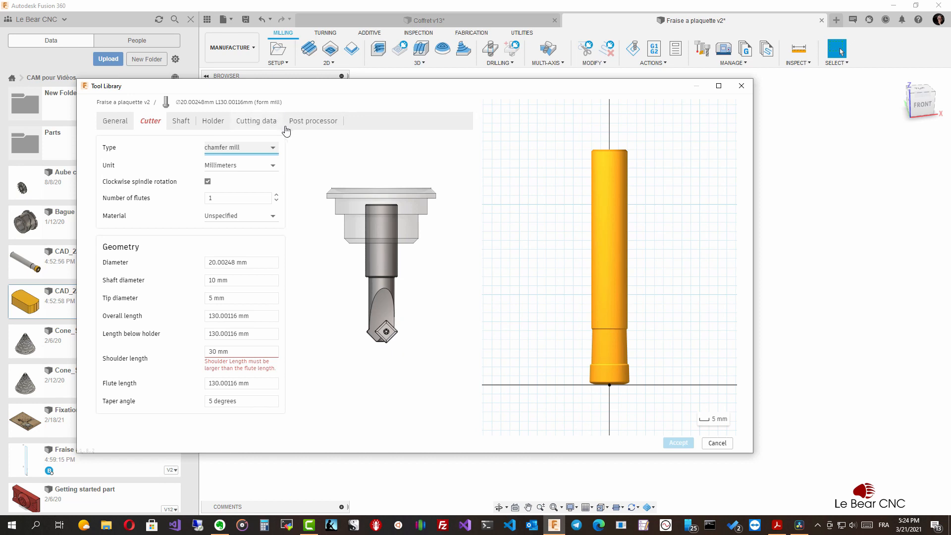
{"action": "left_click", "coordinate": [272, 148]}
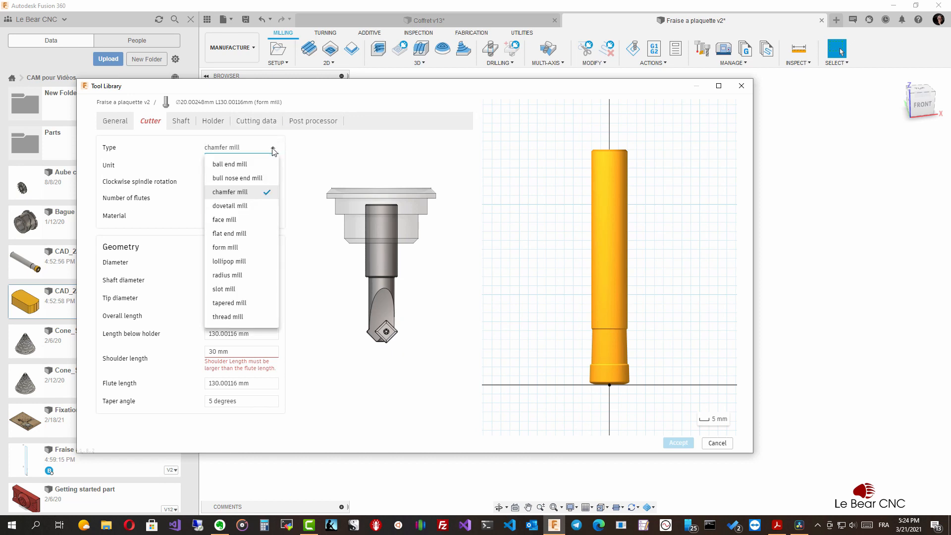
{"action": "left_click", "coordinate": [246, 164]}
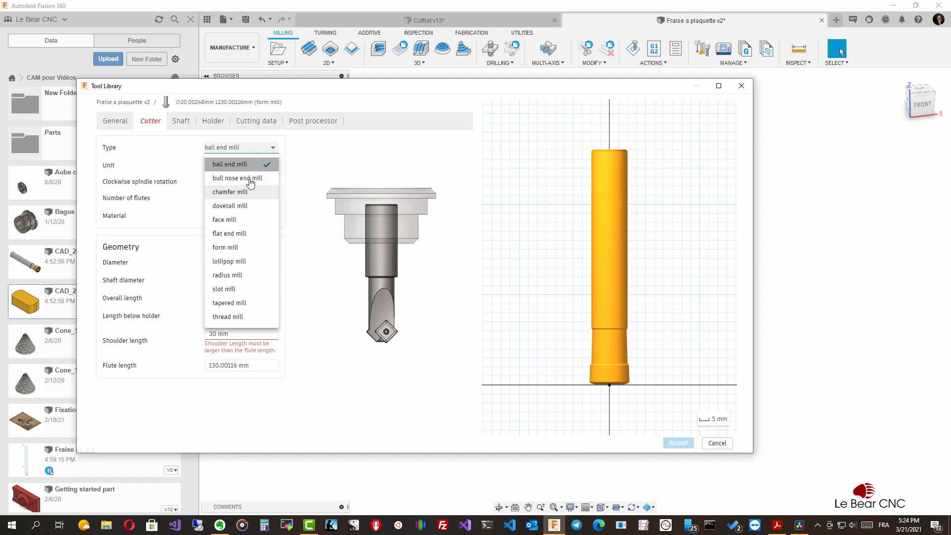
Change the tool type to flat end mill and review its cutting data and general information.
{"action": "left_click", "coordinate": [273, 150]}
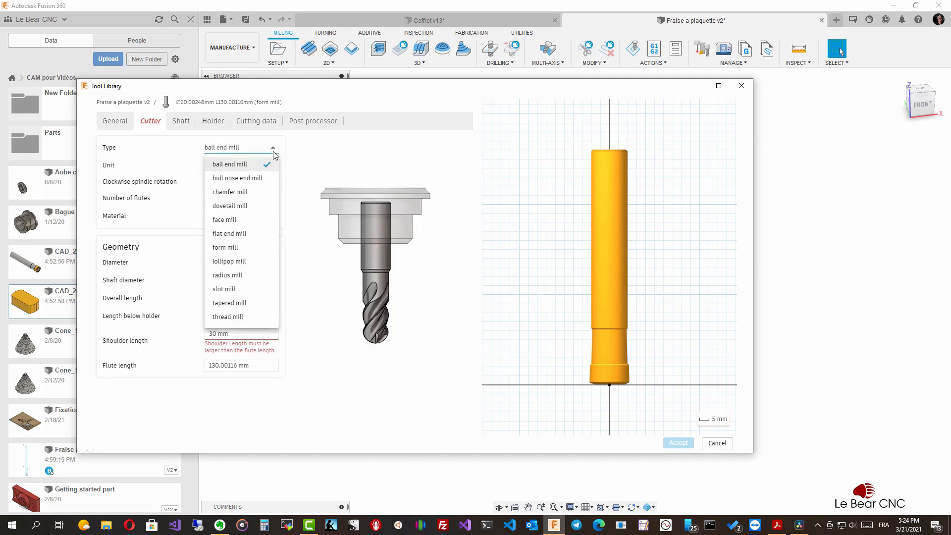
{"action": "left_click", "coordinate": [232, 237]}
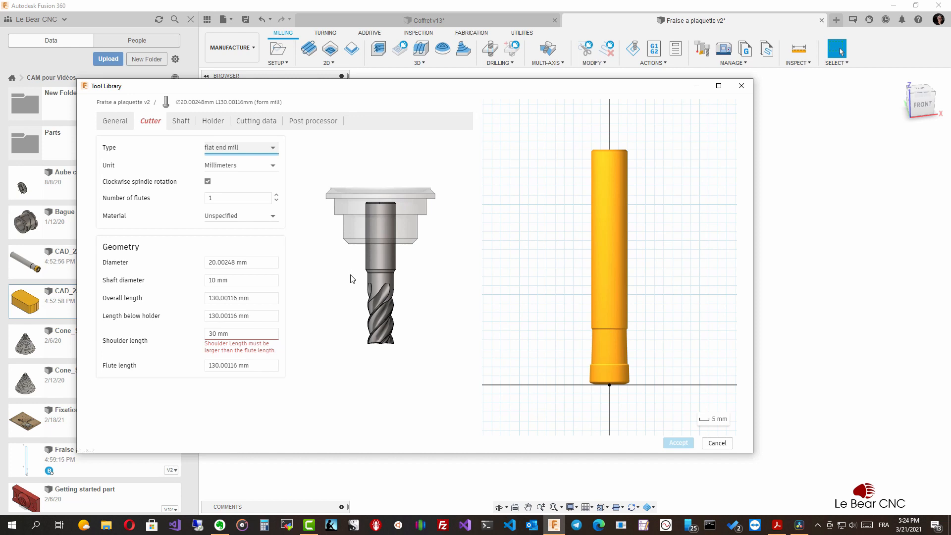
{"action": "left_click", "coordinate": [254, 123]}
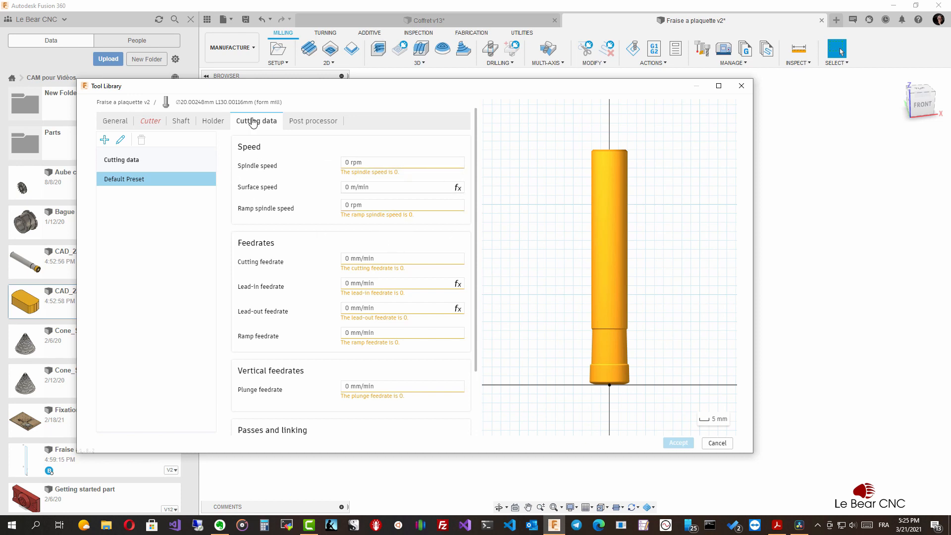
{"action": "left_click", "coordinate": [122, 122]}
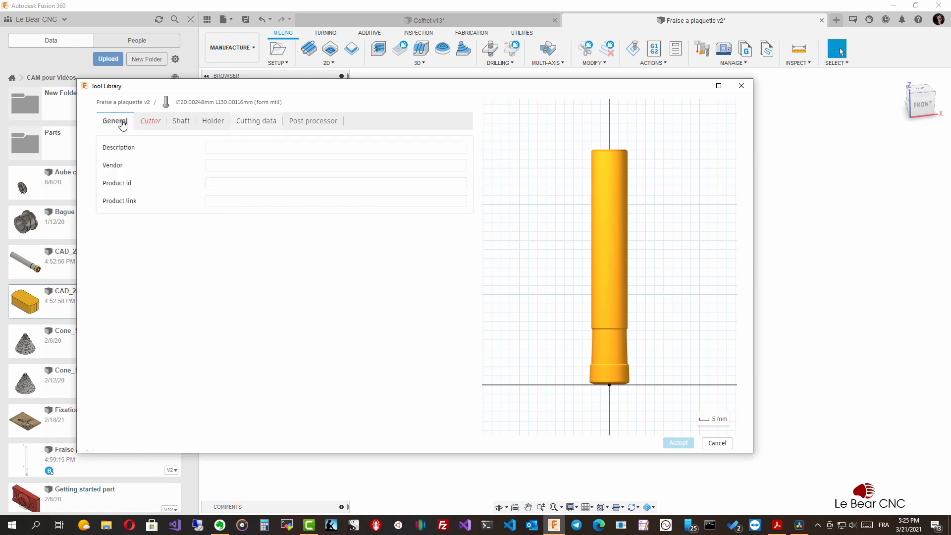
{"action": "left_click", "coordinate": [153, 126]}
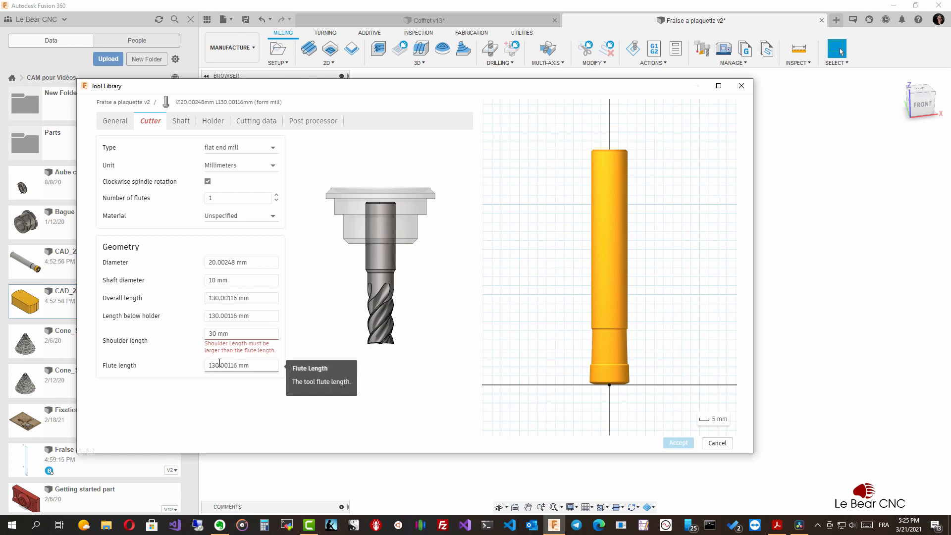
Set the flat end mill's flute length to 12 mm and save the tool changes to the library.
{"action": "left_click", "coordinate": [249, 364]}
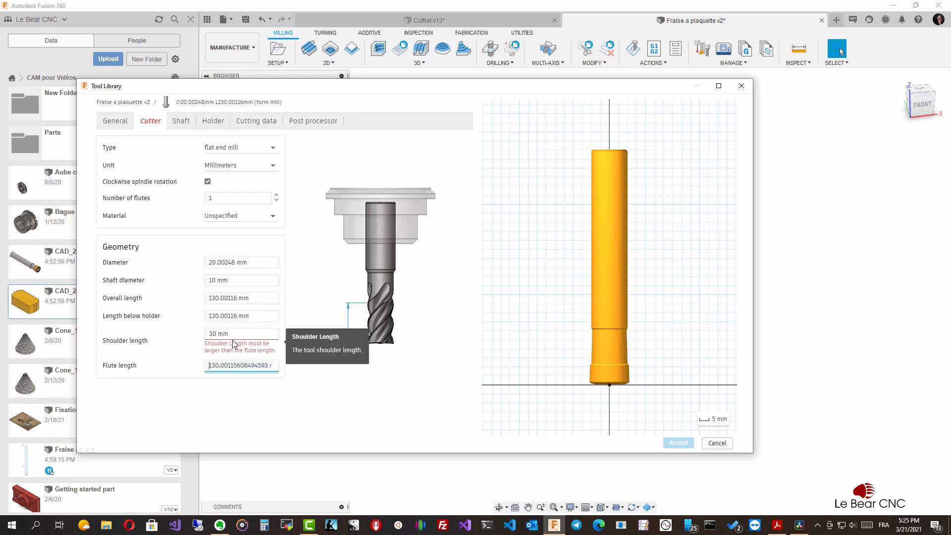
{"action": "key", "text": "ctrl+a"}
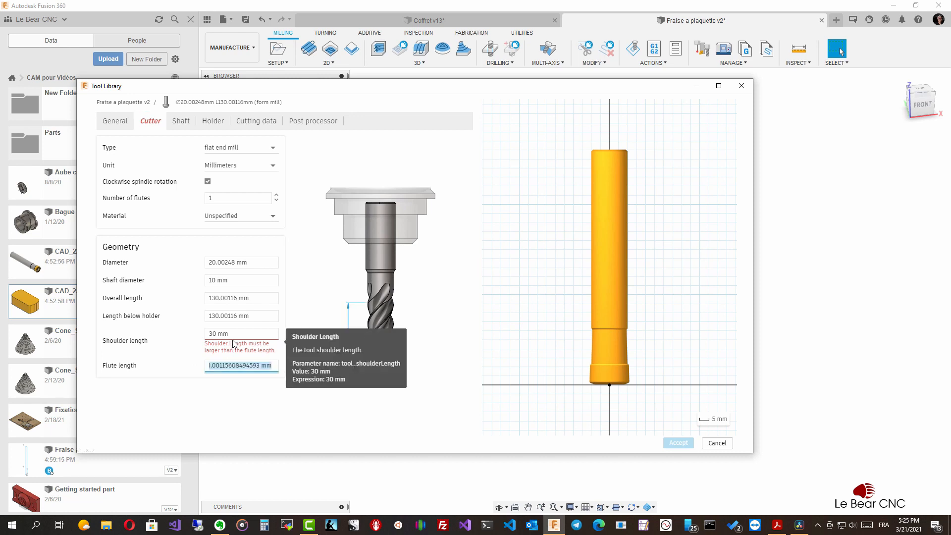
{"action": "type", "text": "12"}
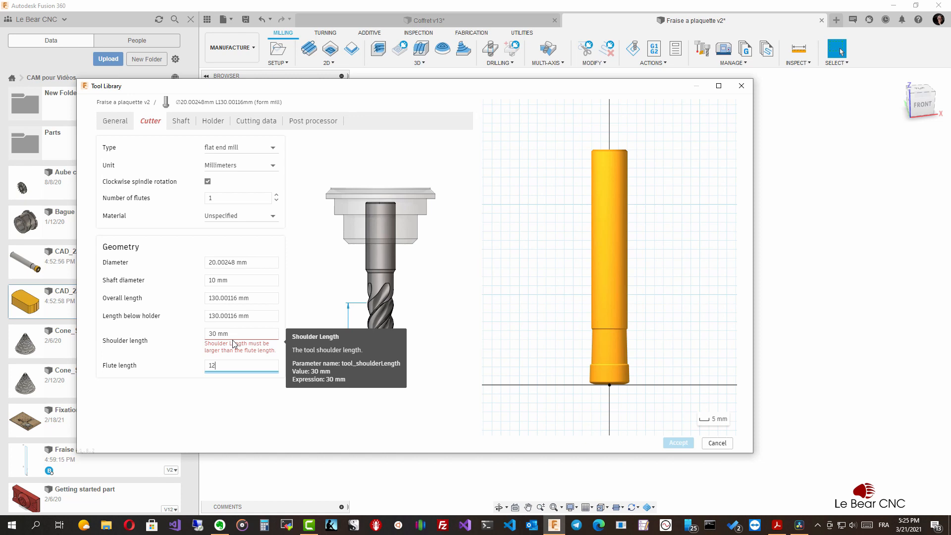
{"action": "key", "text": "Tab"}
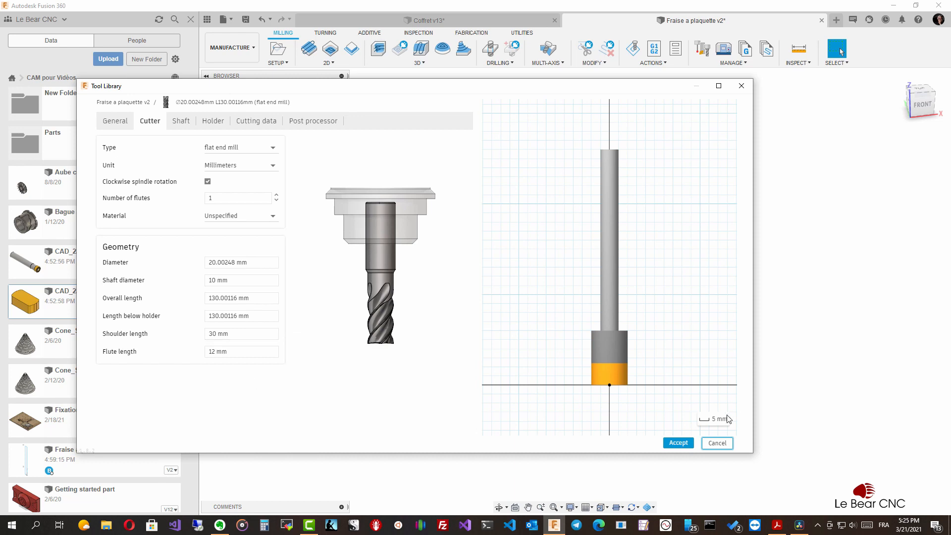
{"action": "left_click", "coordinate": [678, 443]}
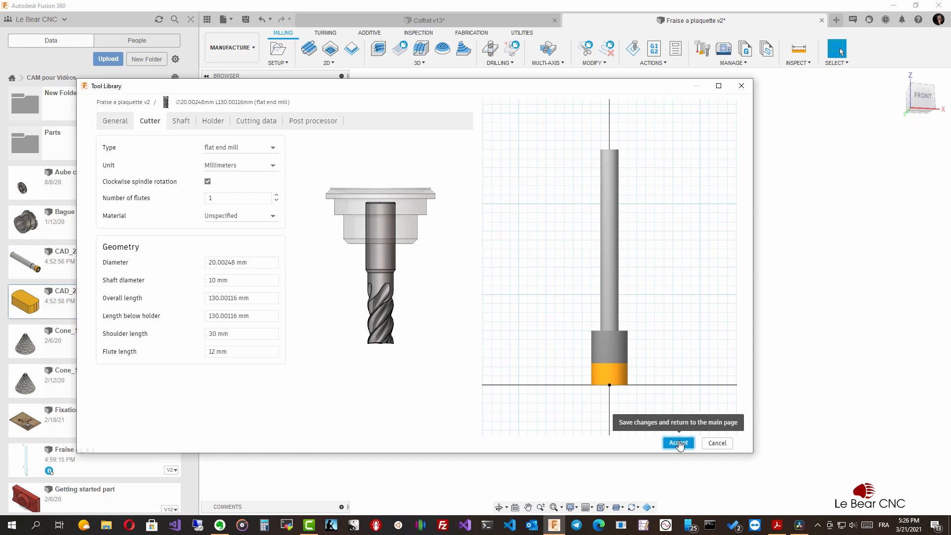
{"action": "left_click", "coordinate": [678, 443]}
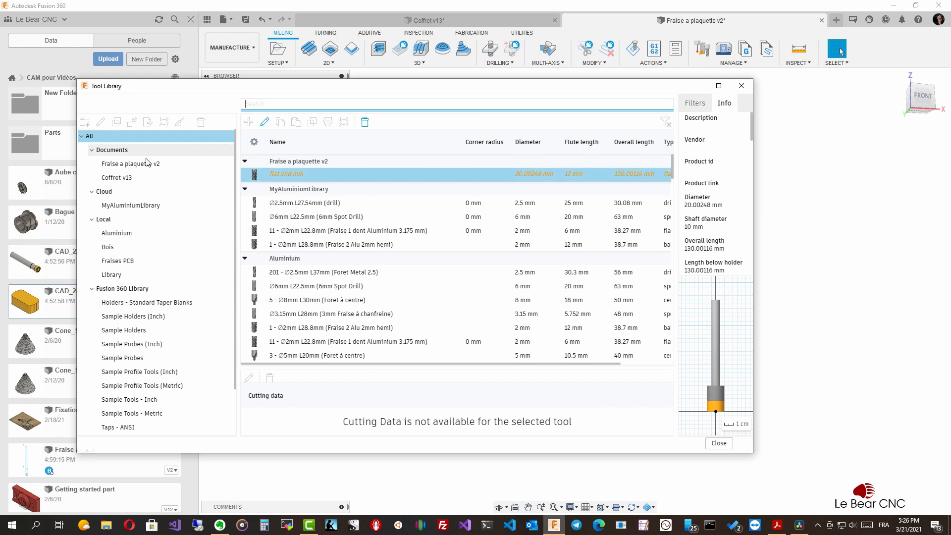
Reopen the Fraise a plaquette document's flat end mill for editing and enter the description "fraise à plaquette".
{"action": "right_click", "coordinate": [277, 174]}
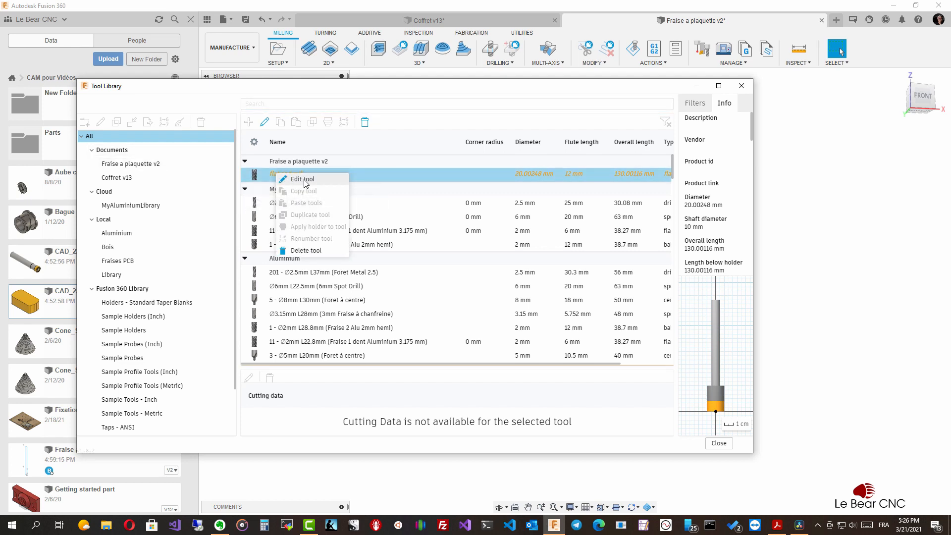
{"action": "left_click", "coordinate": [271, 179]}
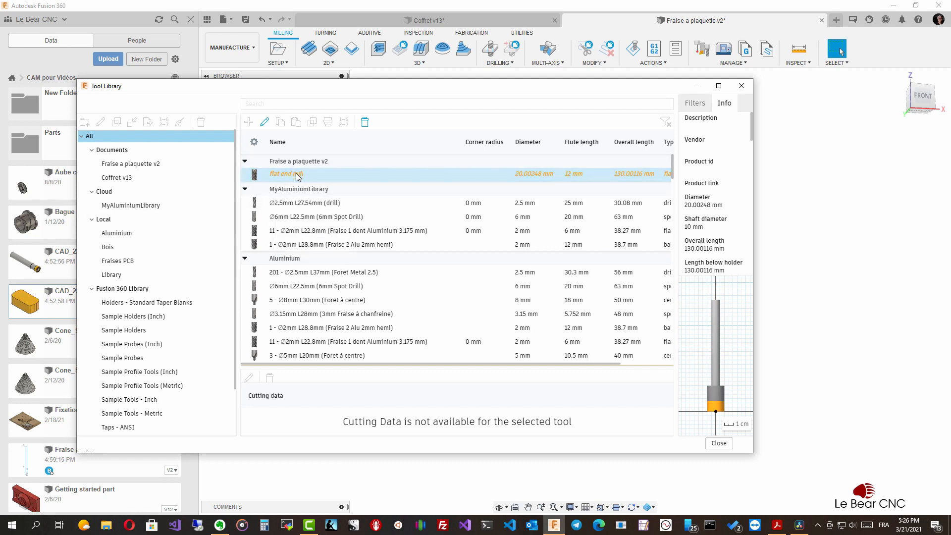
{"action": "mouse_move", "coordinate": [298, 176]}
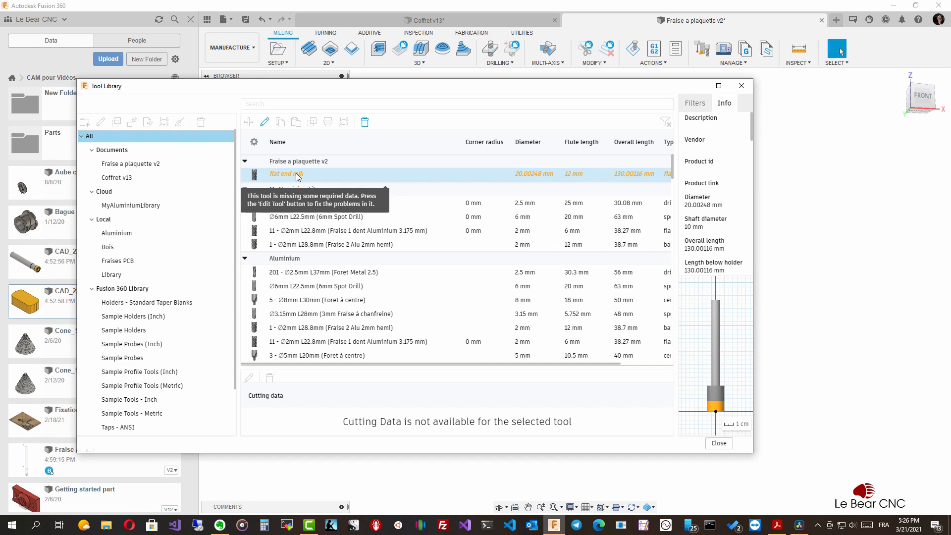
{"action": "double_click", "coordinate": [298, 176]}
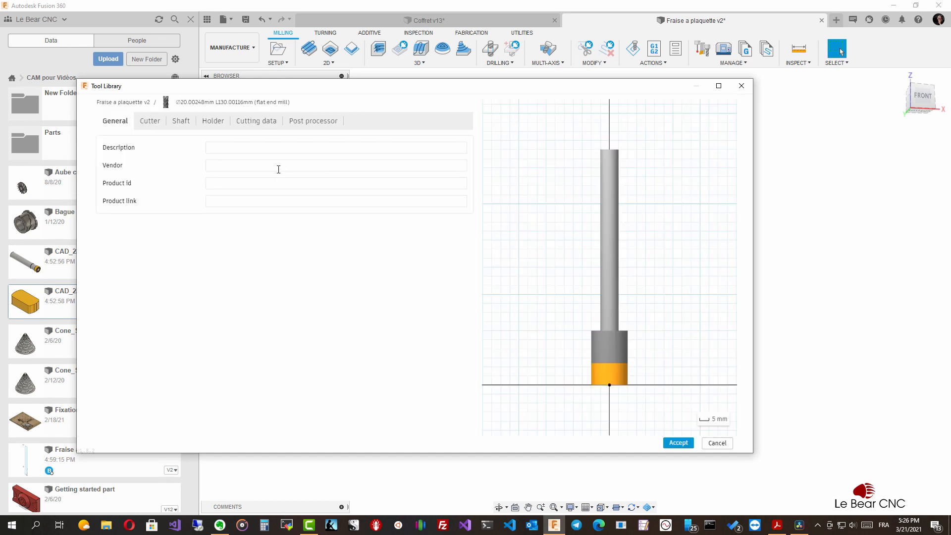
{"action": "left_click", "coordinate": [219, 146]}
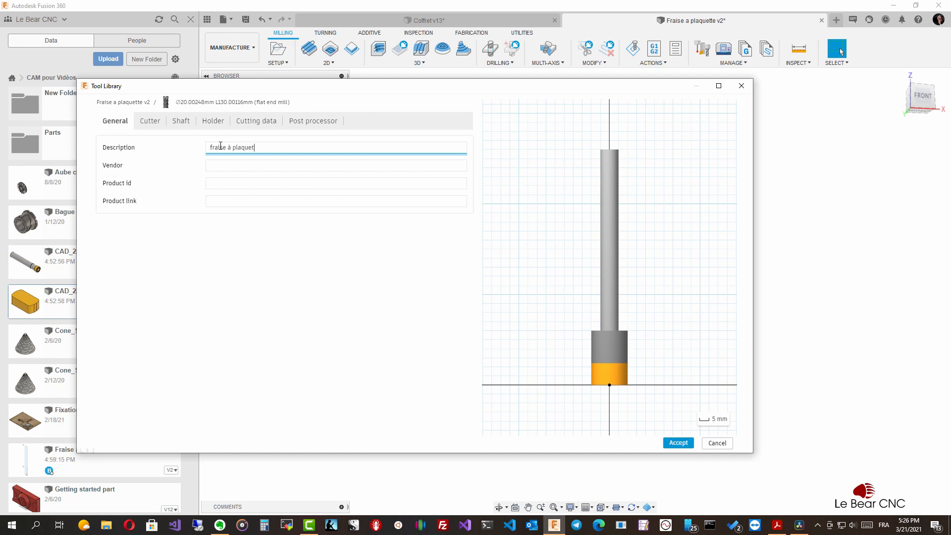
Review the tool's cutter, shaft and holder settings, and set the default preset's spindle speed to 12000 rpm.
{"action": "left_click", "coordinate": [147, 124]}
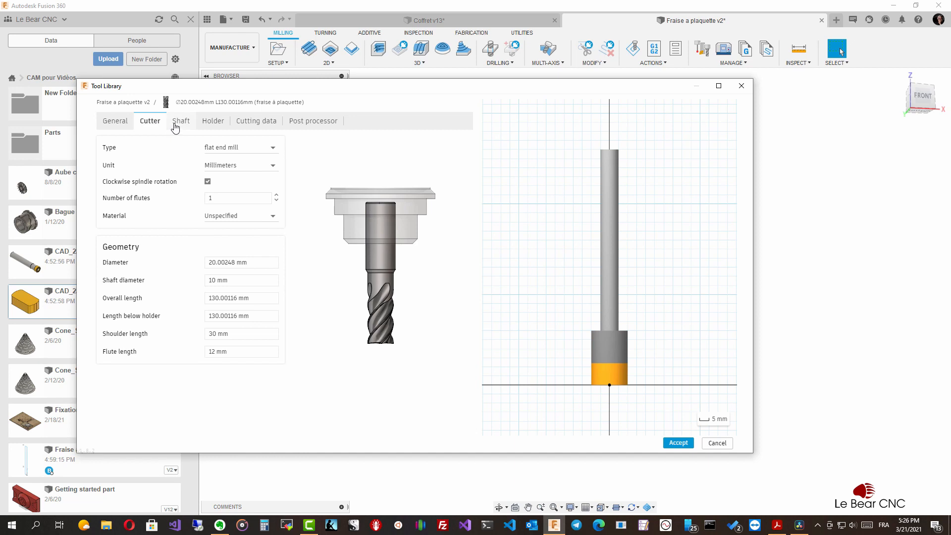
{"action": "left_click", "coordinate": [177, 124]}
{"action": "left_click", "coordinate": [213, 125]}
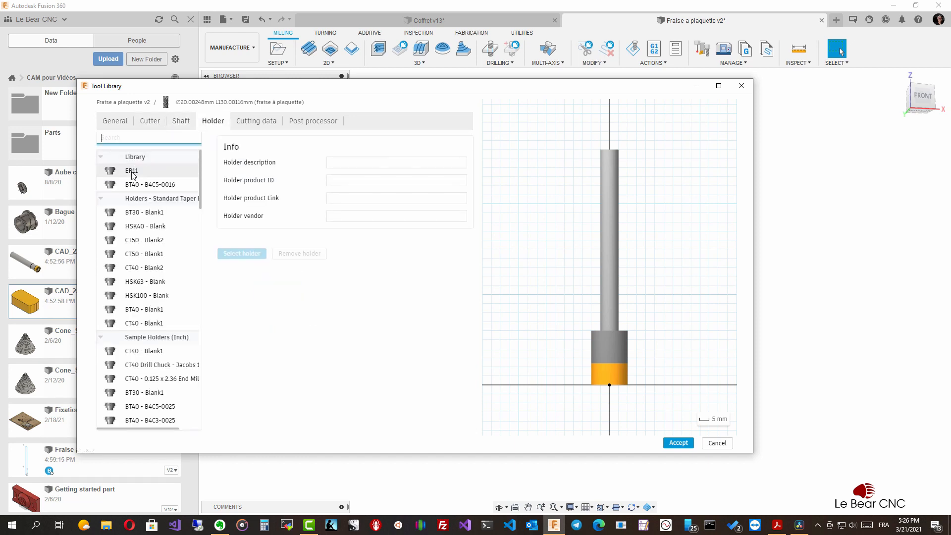
{"action": "left_click", "coordinate": [241, 121]}
{"action": "left_click", "coordinate": [370, 161]}
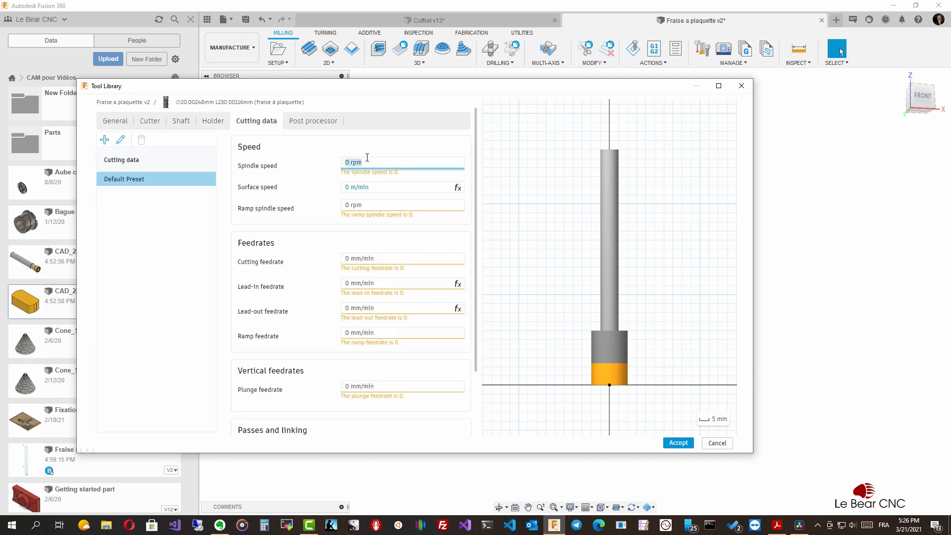
{"action": "type", "text": "12000"}
{"action": "key", "text": "Tab"}
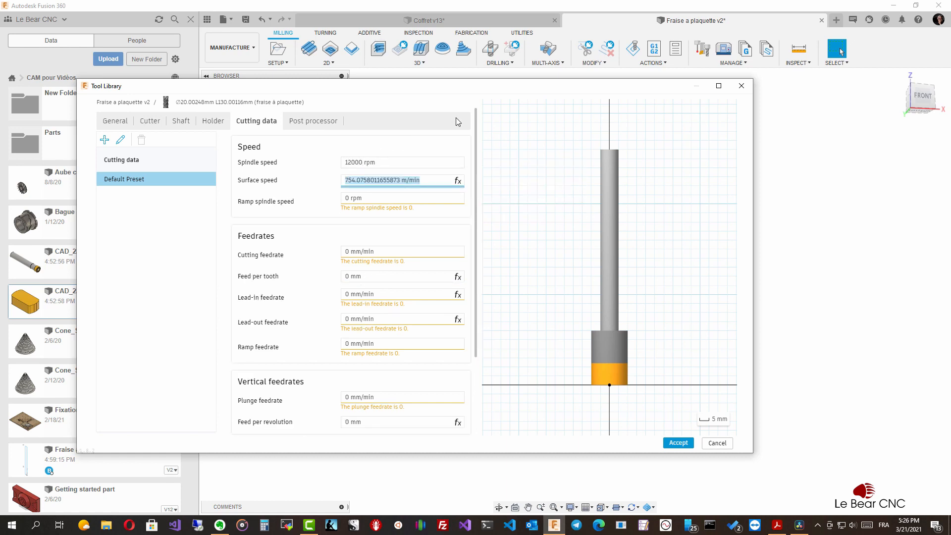
Try surface speeds of 300 m/min and 3 m/min in the default preset.
{"action": "type", "text": "300"}
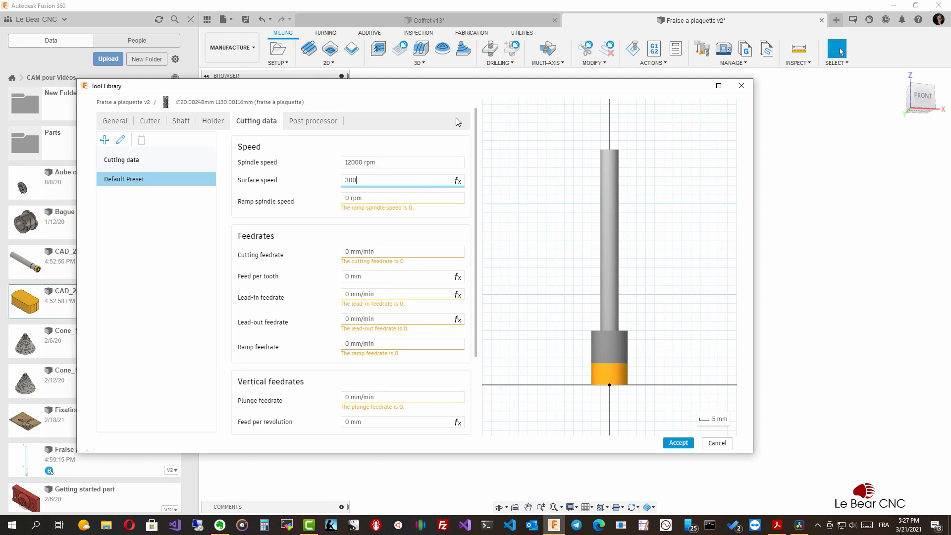
{"action": "key", "text": "Tab"}
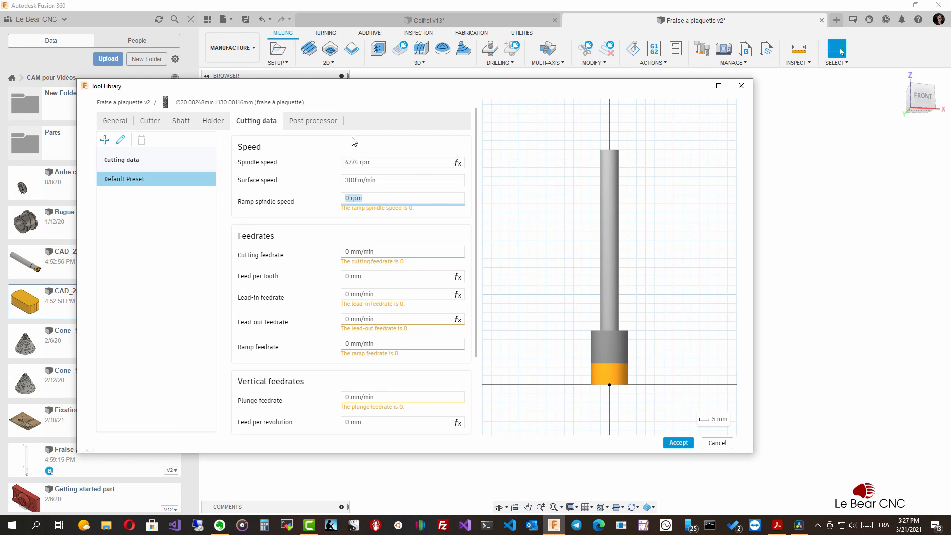
{"action": "left_click", "coordinate": [345, 180]}
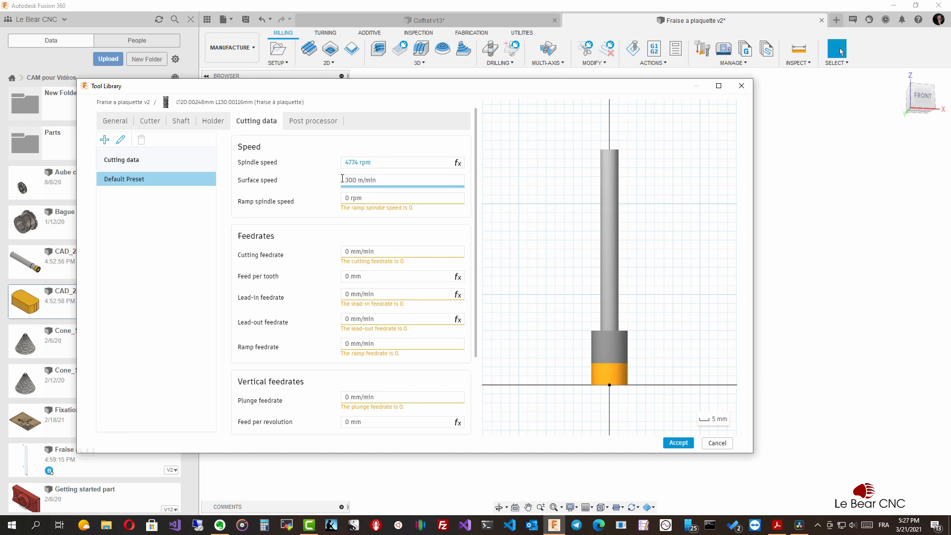
{"action": "key", "text": "Delete"}
{"action": "key", "text": "Delete"}
{"action": "key", "text": "Tab"}
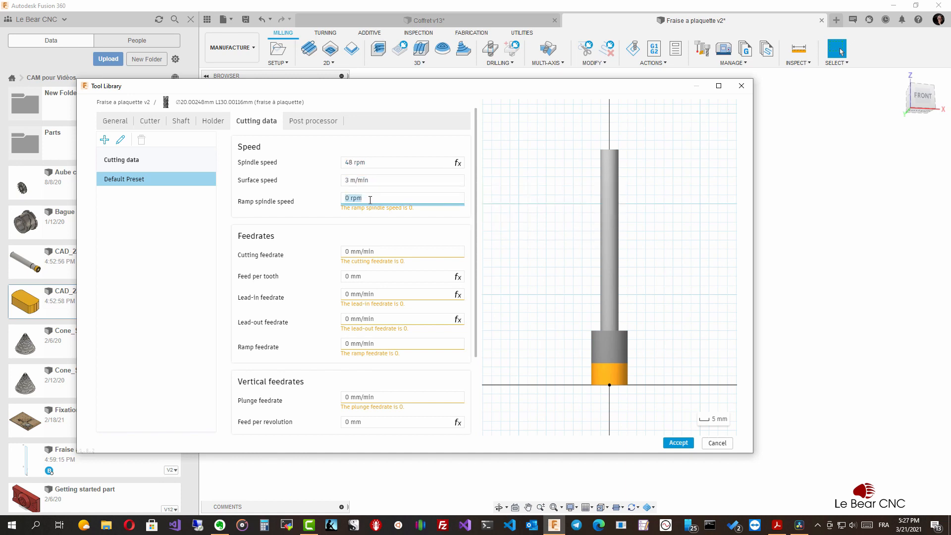
Replace the spindle speed derived from the surface speed with 12000 rpm.
{"action": "left_click", "coordinate": [377, 163]}
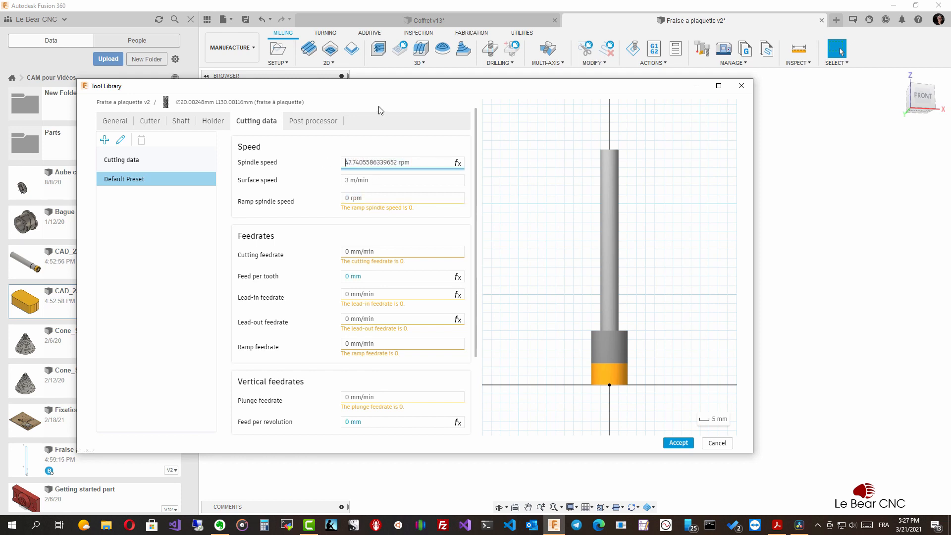
{"action": "type", "text": "24"}
{"action": "key", "text": "BackSpace"}
{"action": "type", "text": "12000"}
{"action": "key", "text": "ctrl+a"}
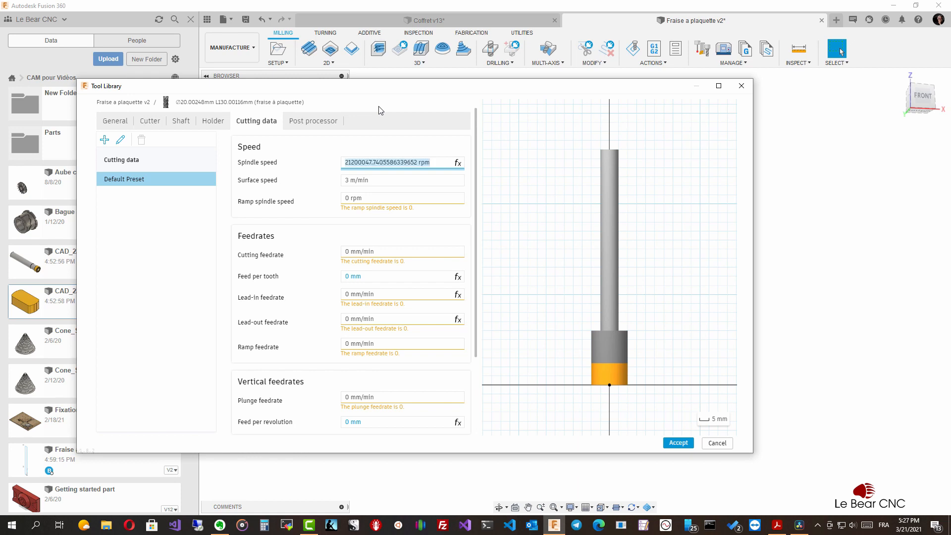
{"action": "type", "text": "1200"}
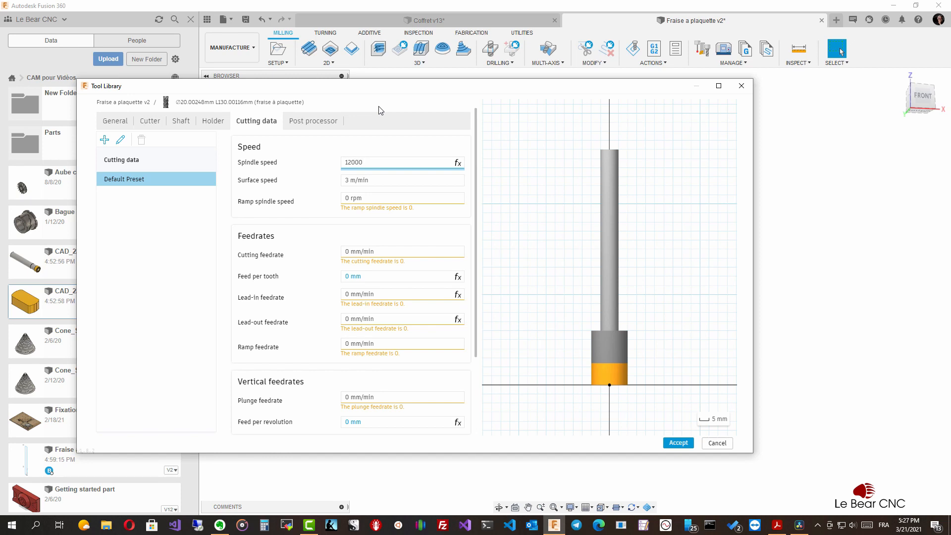
{"action": "type", "text": "0"}
{"action": "key", "text": "Tab"}
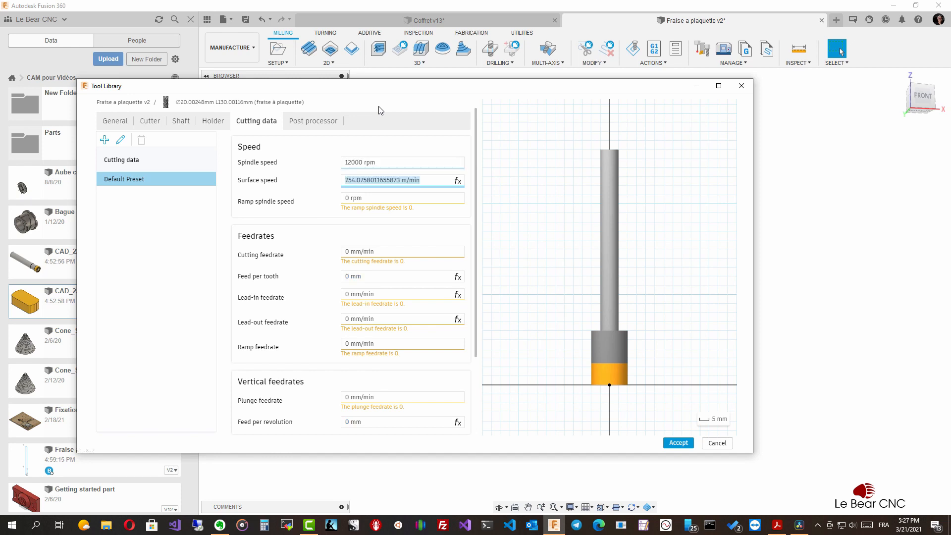
Set the default preset's ramp spindle speed to 12000 rpm and cutting feedrate to 500 mm/min.
{"action": "left_click", "coordinate": [376, 201]}
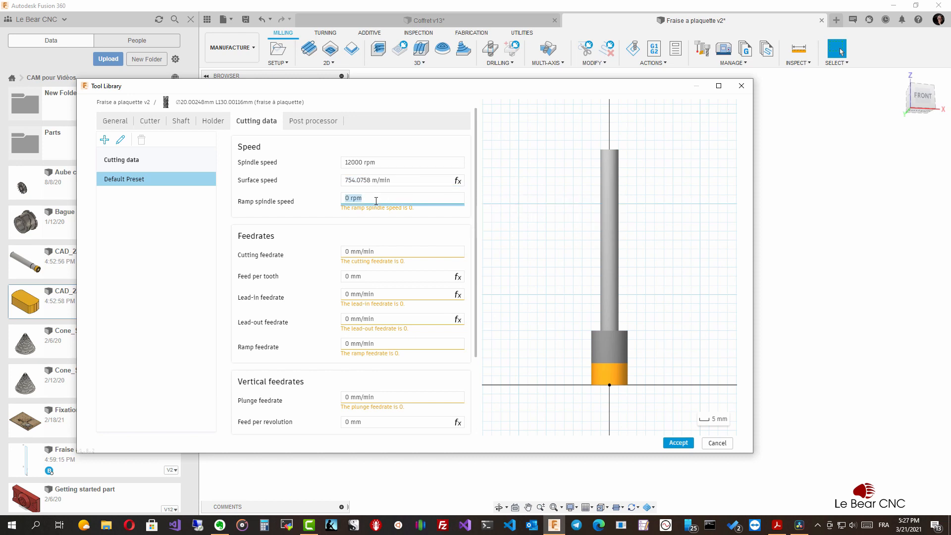
{"action": "type", "text": "12000"}
{"action": "key", "text": "Tab"}
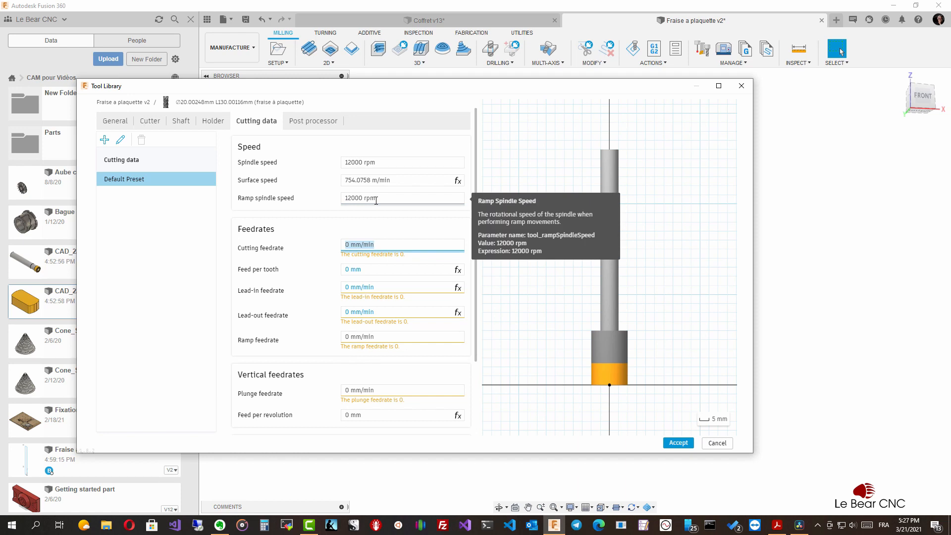
{"action": "type", "text": "500"}
{"action": "key", "text": "Tab"}
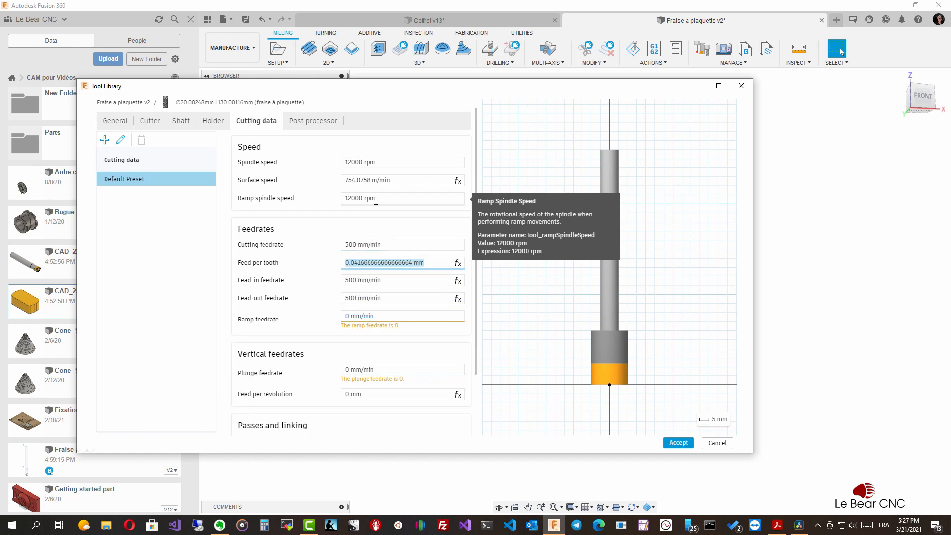
Set the preset's lead-in feedrate to 500 mm/min and ramp feedrate to 350 mm/min.
{"action": "key", "text": "Tab"}
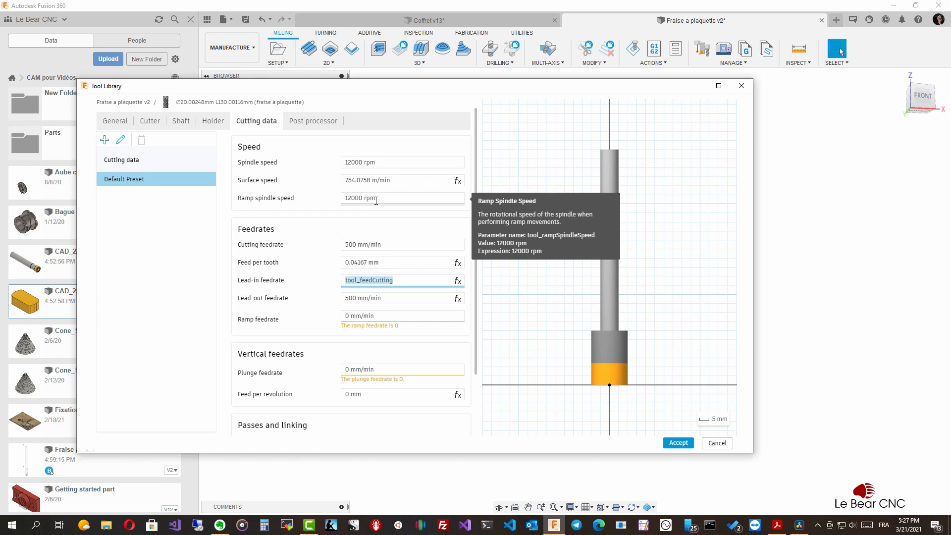
{"action": "type", "text": "500"}
{"action": "key", "text": "Tab"}
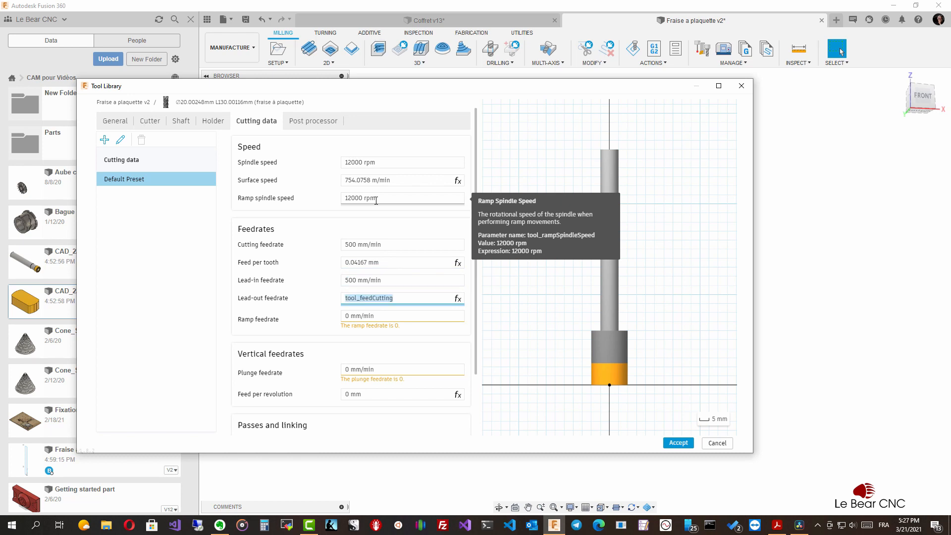
{"action": "key", "text": "Tab"}
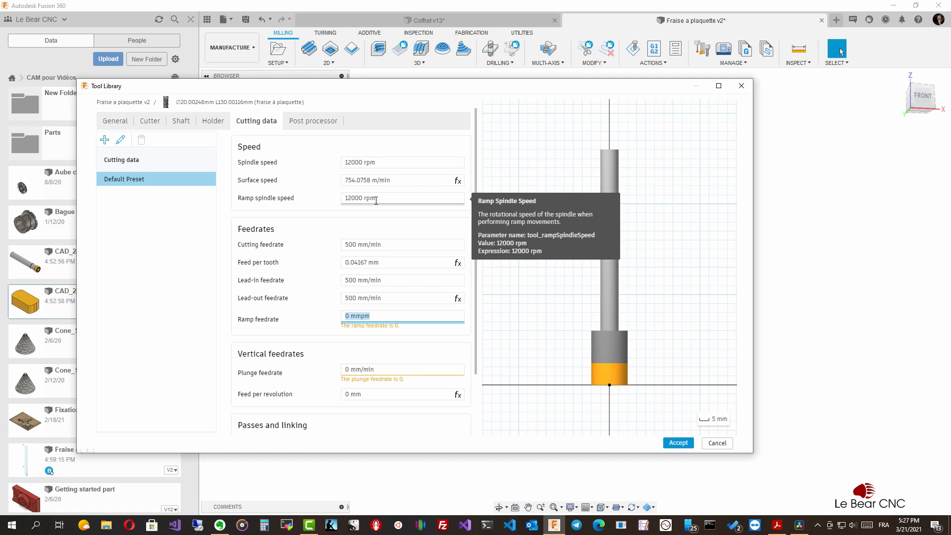
{"action": "type", "text": "350"}
{"action": "key", "text": "Tab"}
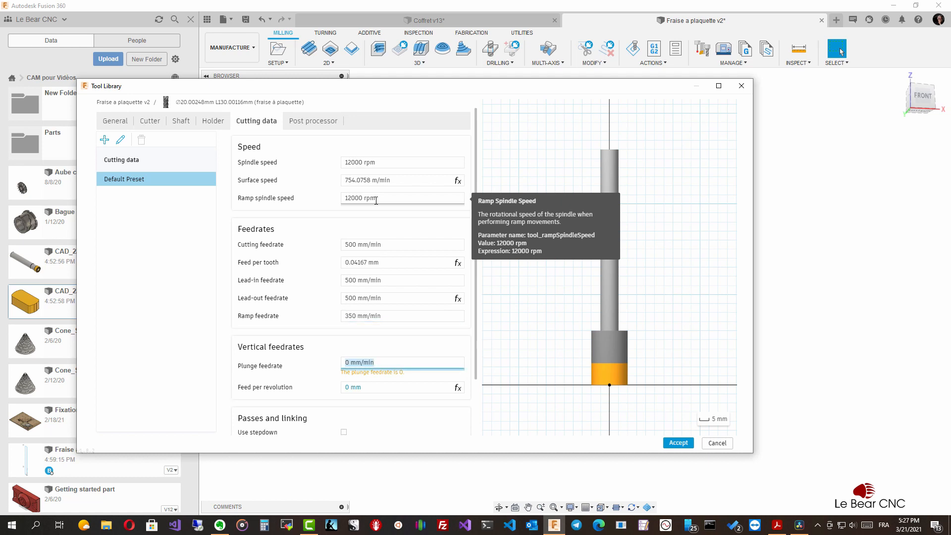
Set the plunge feedrate to 50 mm/min, then accept the tool edits and close the tool library.
{"action": "type", "text": "50"}
{"action": "key", "text": "Tab"}
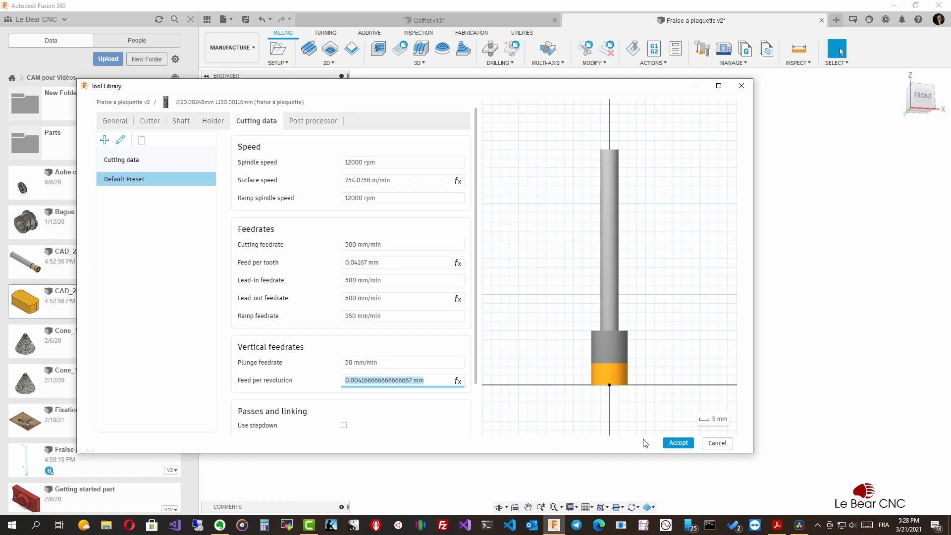
{"action": "left_click", "coordinate": [675, 444]}
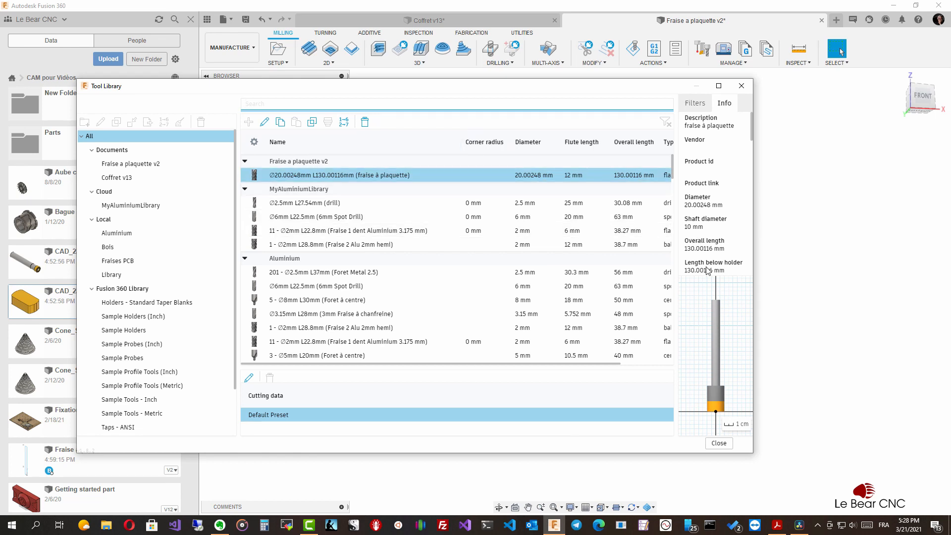
{"action": "left_click", "coordinate": [724, 445]}
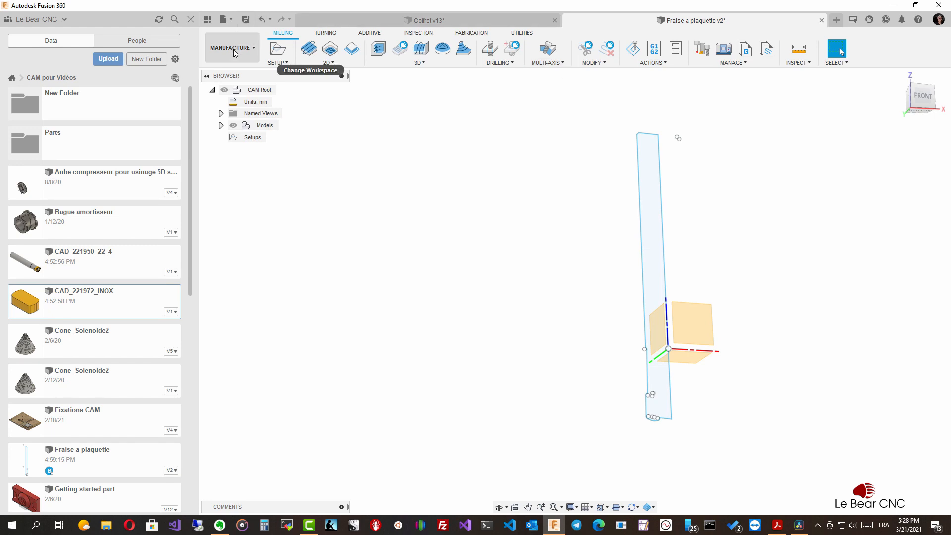
Create a new design and model a 200 x 150 mm box, 15 mm high, on the horizontal XY plane as a new body.
{"action": "left_click", "coordinate": [836, 21]}
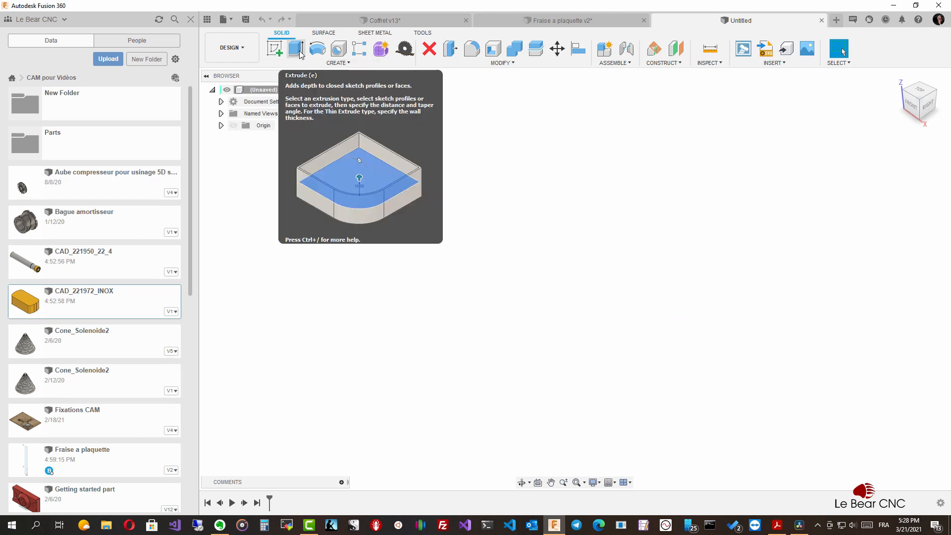
{"action": "left_click", "coordinate": [342, 63]}
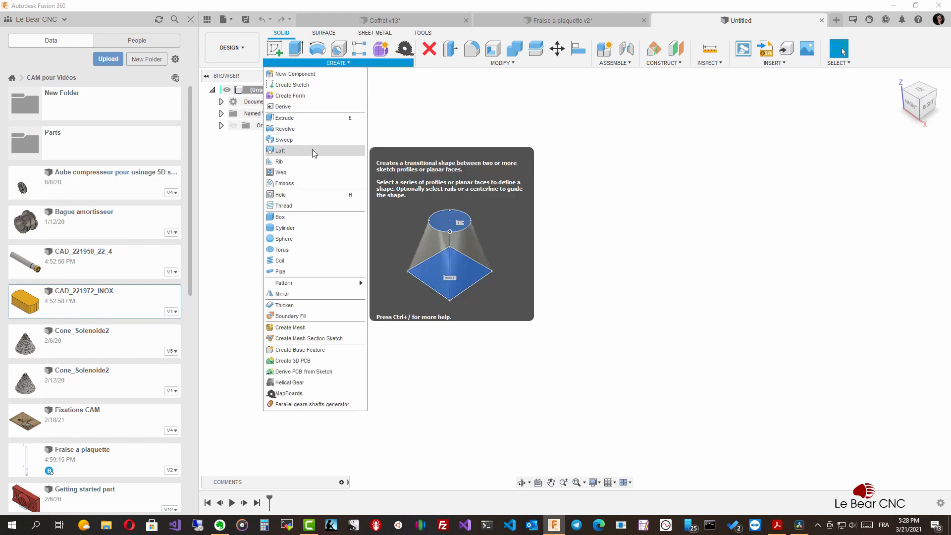
{"action": "left_click", "coordinate": [299, 216]}
{"action": "left_click", "coordinate": [618, 269]}
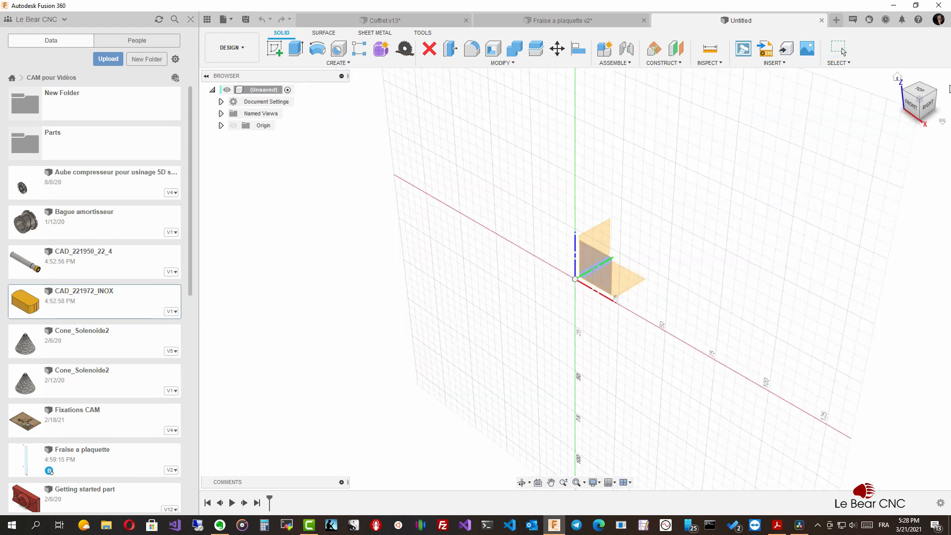
{"action": "left_click", "coordinate": [915, 96]}
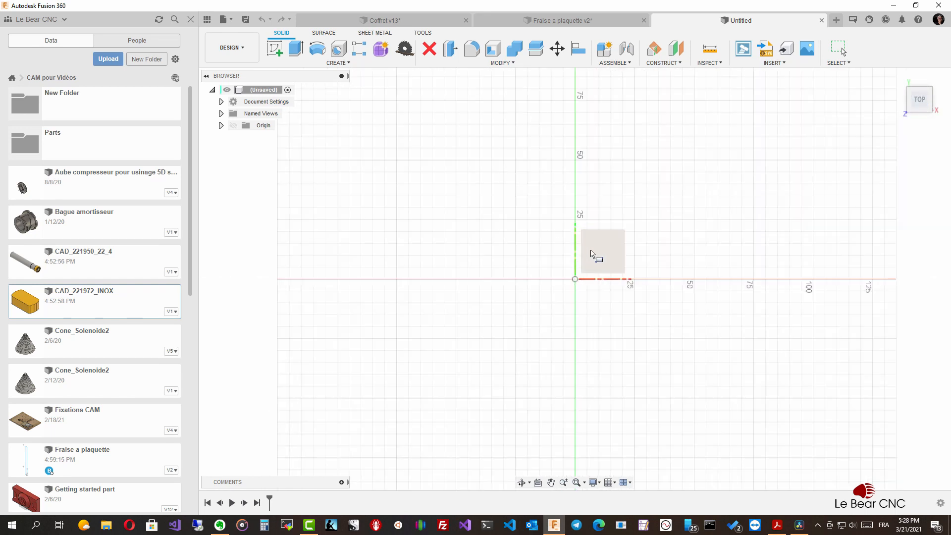
{"action": "left_click", "coordinate": [594, 254]}
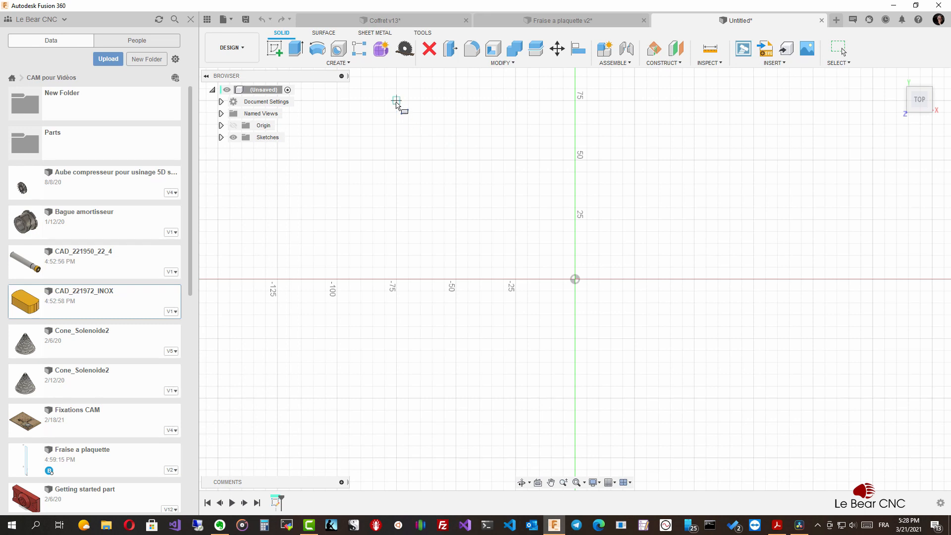
{"action": "left_click", "coordinate": [397, 100]}
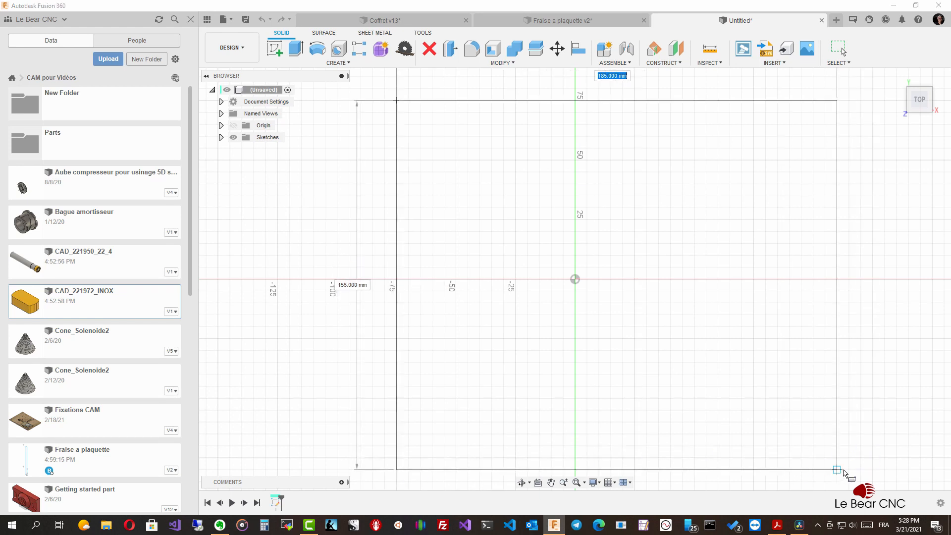
{"action": "left_click", "coordinate": [873, 461]}
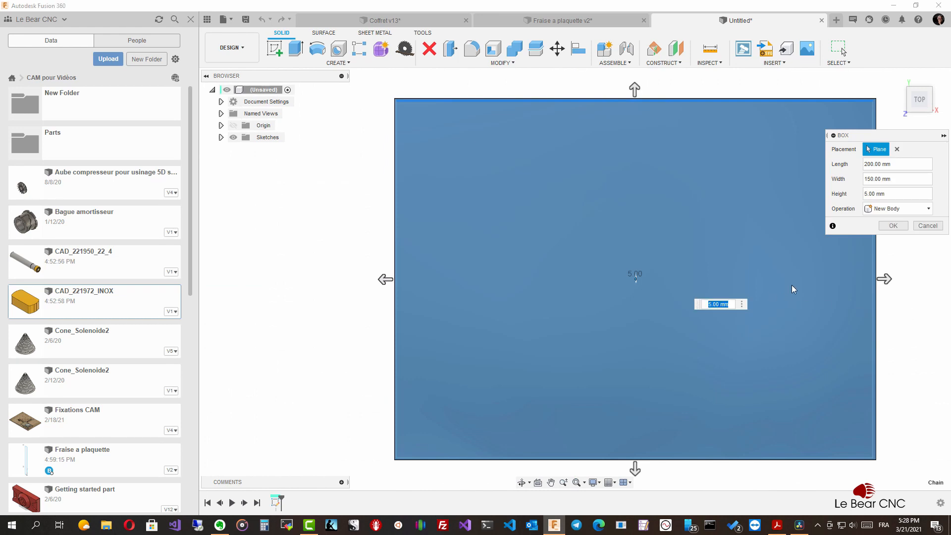
{"action": "type", "text": "15"}
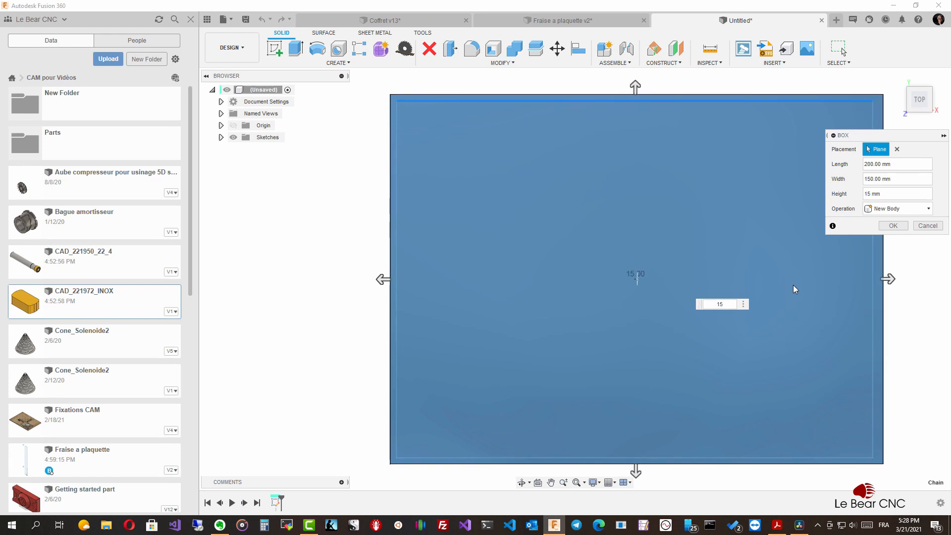
{"action": "key", "text": "Return"}
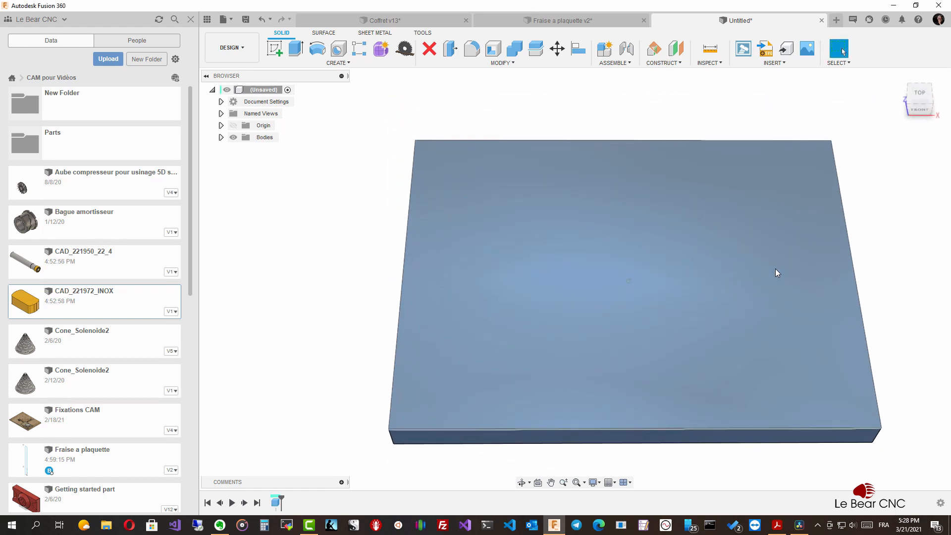
{"action": "left_click", "coordinate": [235, 141]}
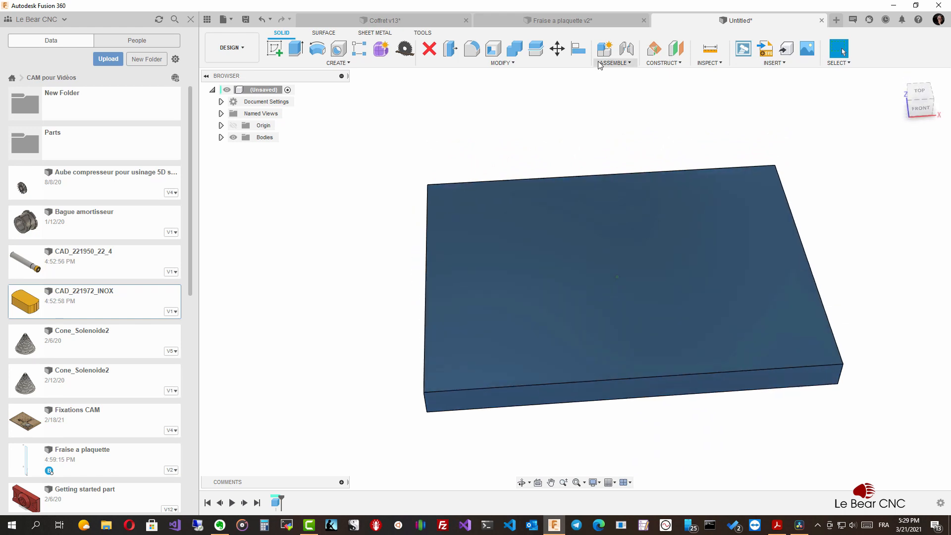
{"action": "left_click", "coordinate": [623, 67]}
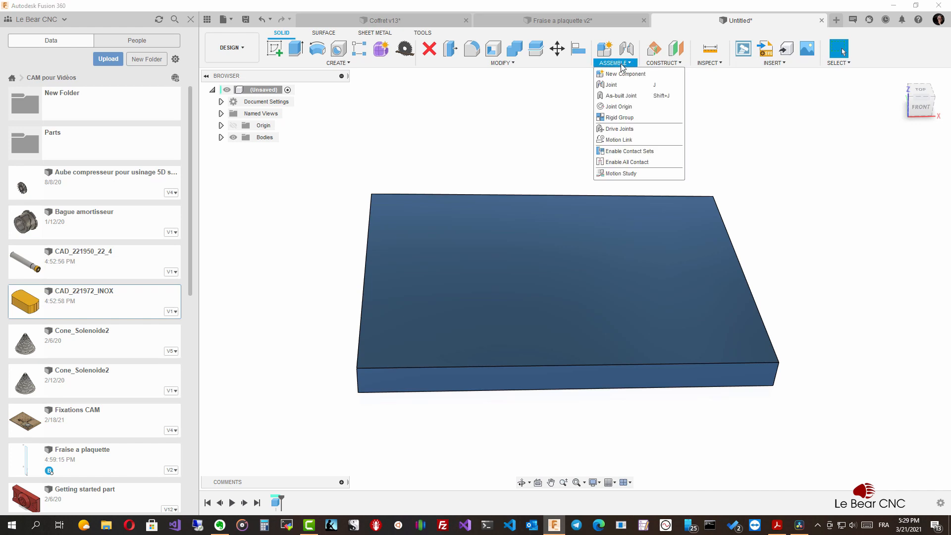
{"action": "left_click", "coordinate": [614, 89]}
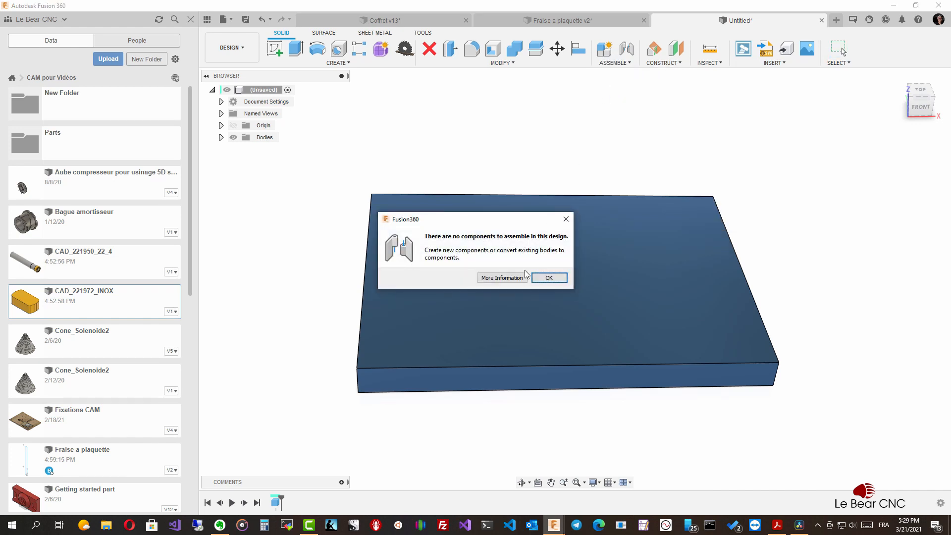
{"action": "left_click", "coordinate": [548, 277]}
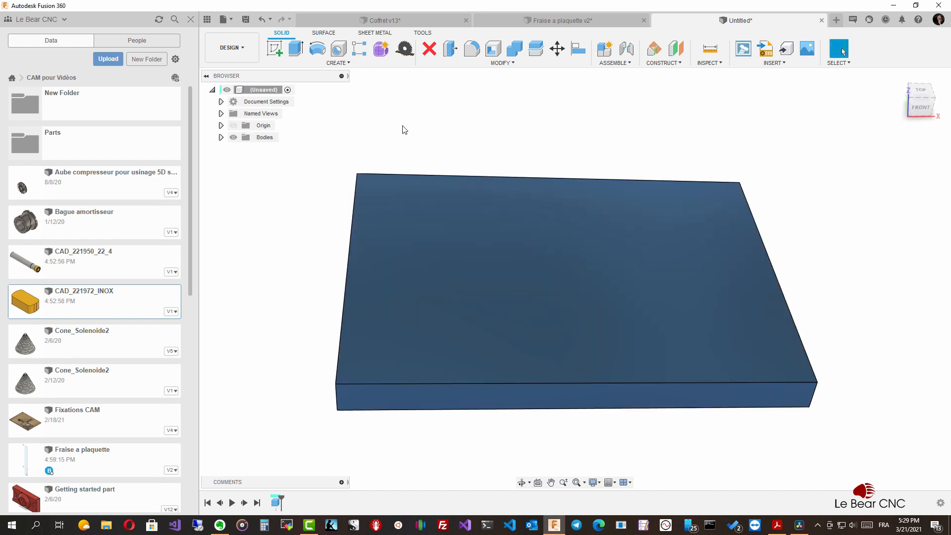
{"action": "left_click", "coordinate": [243, 50]}
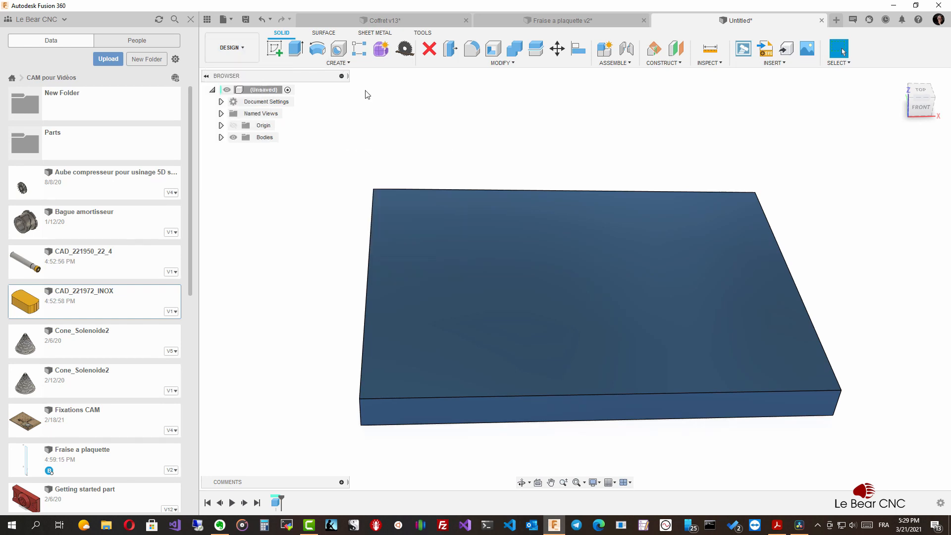
Start a sketch on the box's top face and draw a two-point rectangle about 140 mm long inside its outline.
{"action": "left_click", "coordinate": [279, 47]}
{"action": "left_click", "coordinate": [549, 278]}
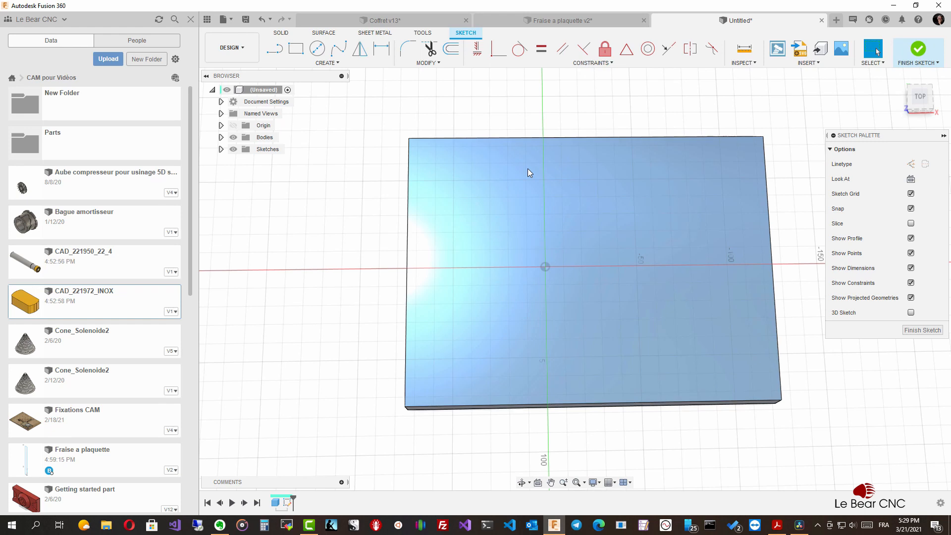
{"action": "left_click", "coordinate": [296, 49]}
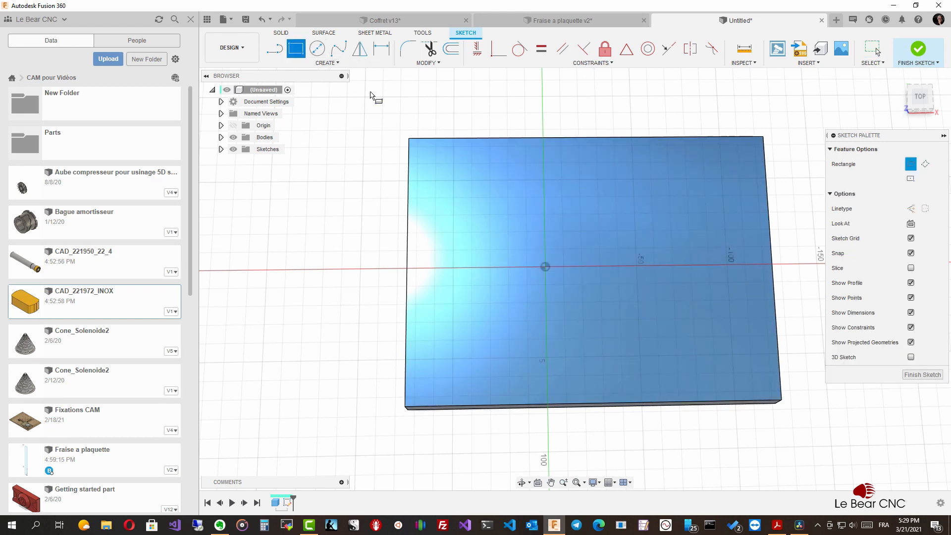
{"action": "left_click", "coordinate": [471, 180]}
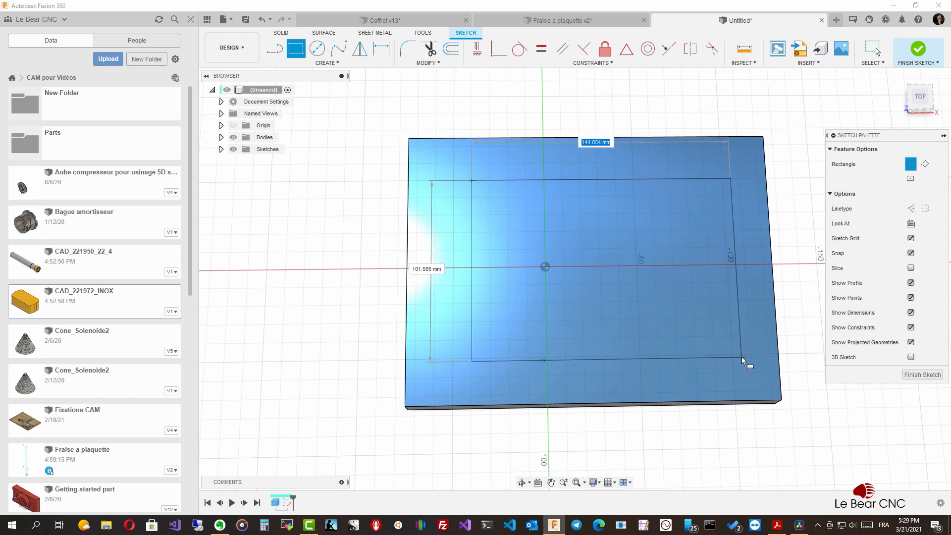
{"action": "left_click", "coordinate": [733, 355]}
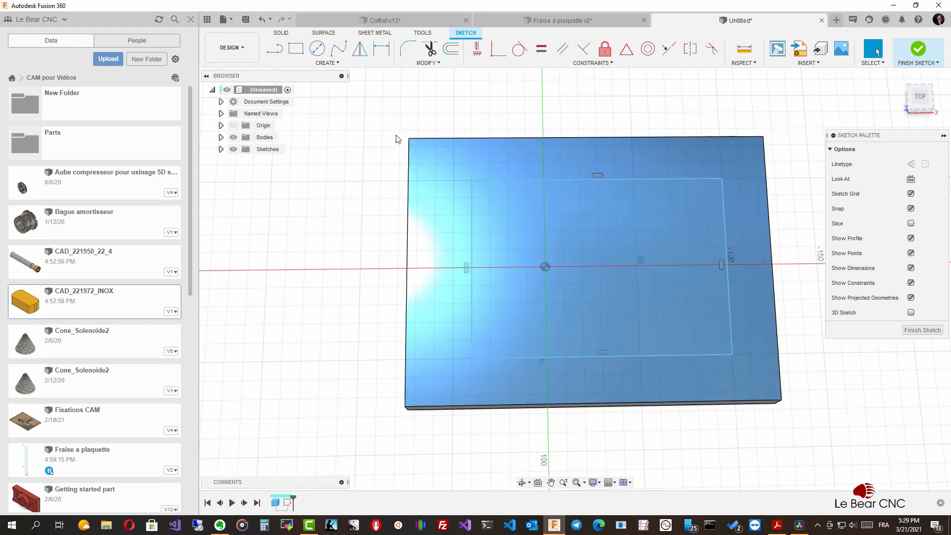
{"action": "left_click", "coordinate": [478, 181]}
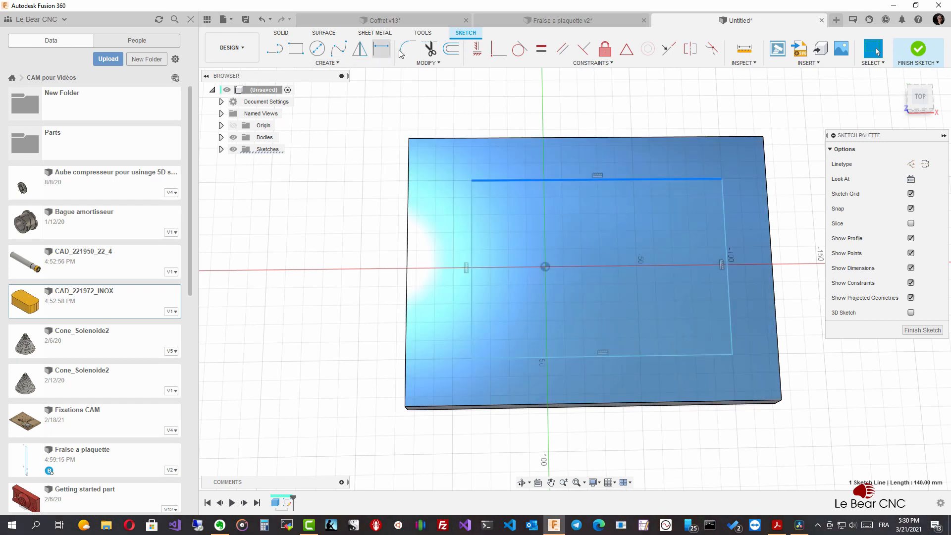
{"action": "left_click", "coordinate": [451, 49]}
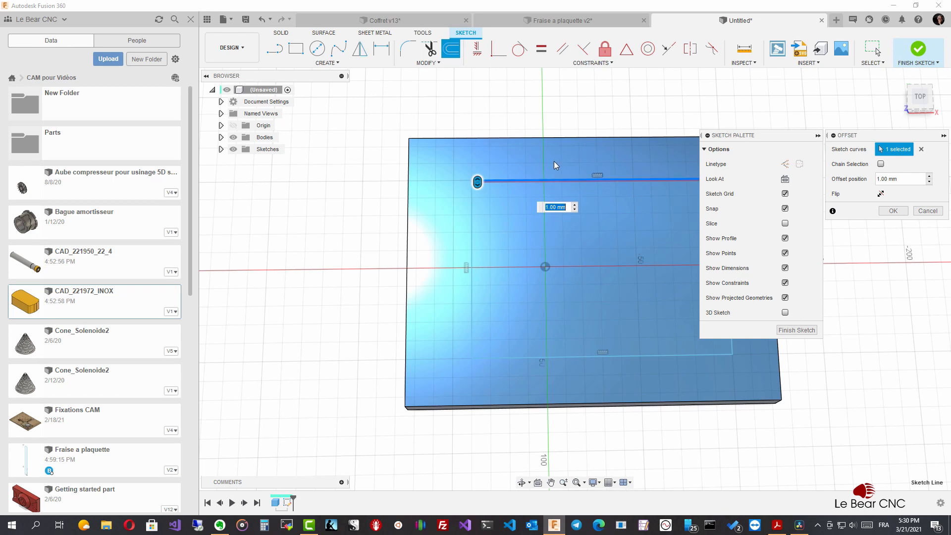
{"action": "key", "text": "Escape"}
{"action": "left_click", "coordinate": [531, 179]}
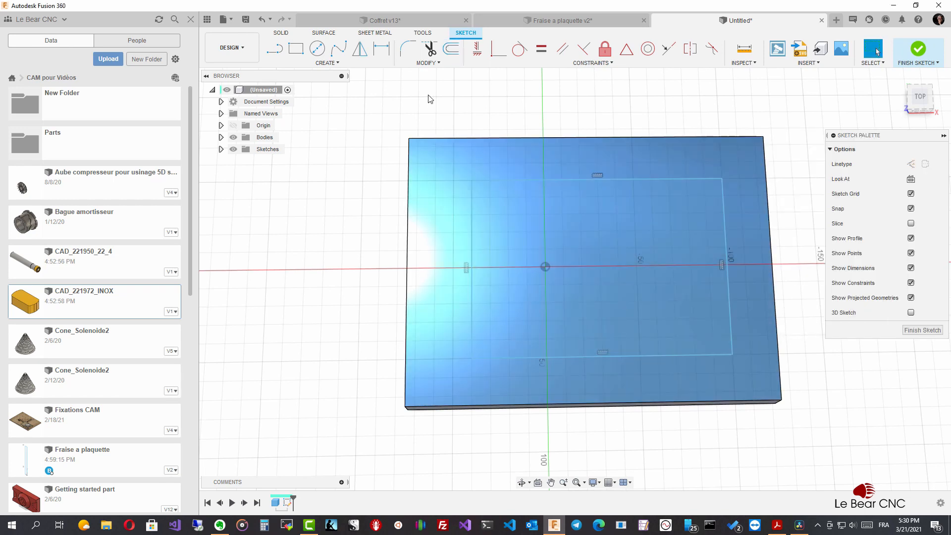
Offset the whole rectangle outward by about 11.3 mm with chain selection on.
{"action": "left_click", "coordinate": [449, 50]}
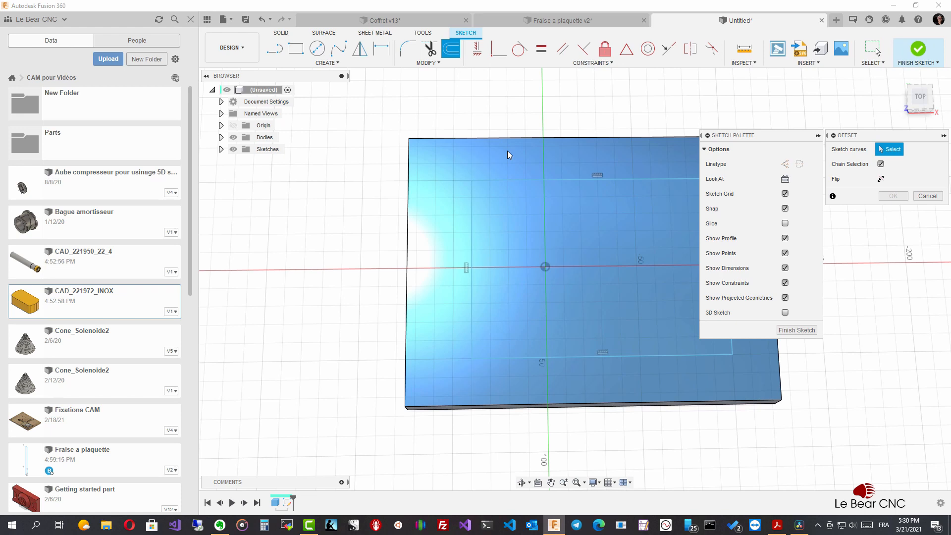
{"action": "left_click", "coordinate": [506, 180]}
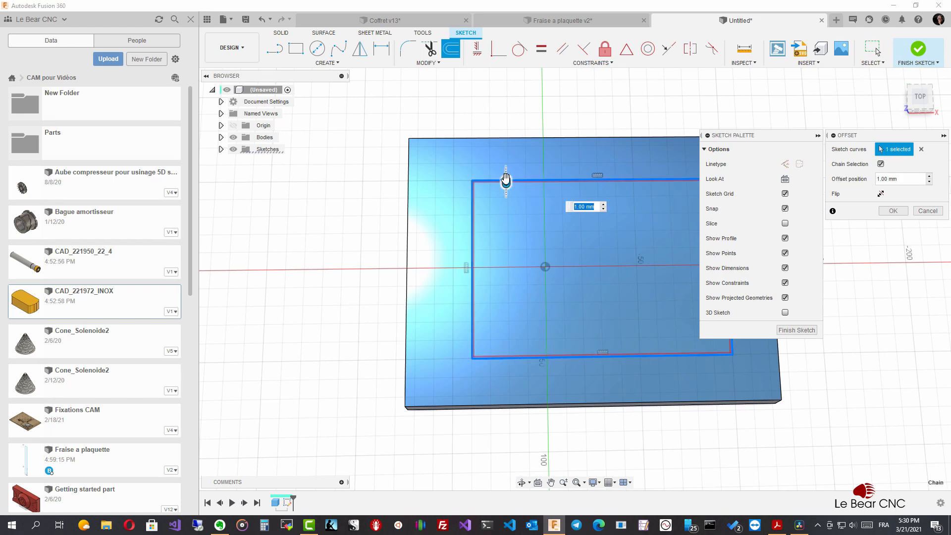
{"action": "left_click_drag", "start_coordinate": [506, 181], "coordinate": [504, 160]}
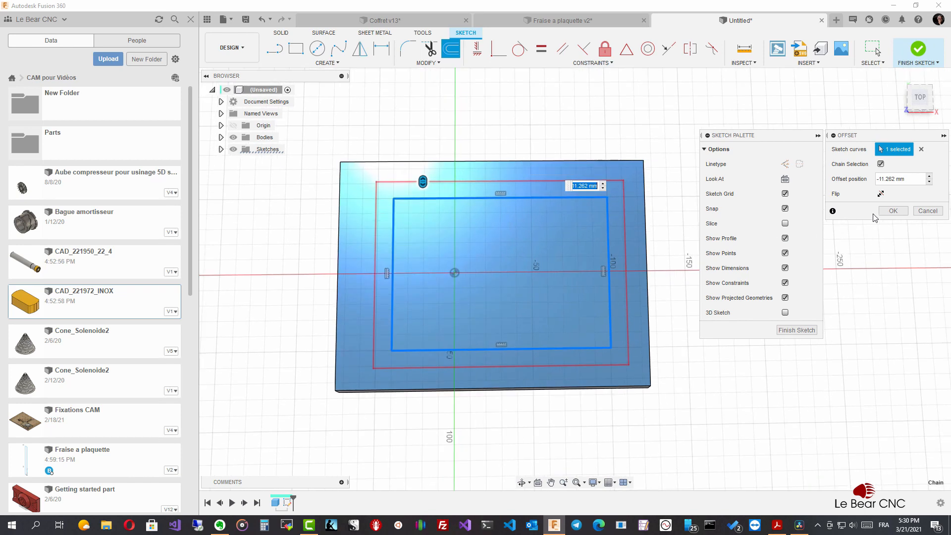
{"action": "left_click", "coordinate": [891, 211]}
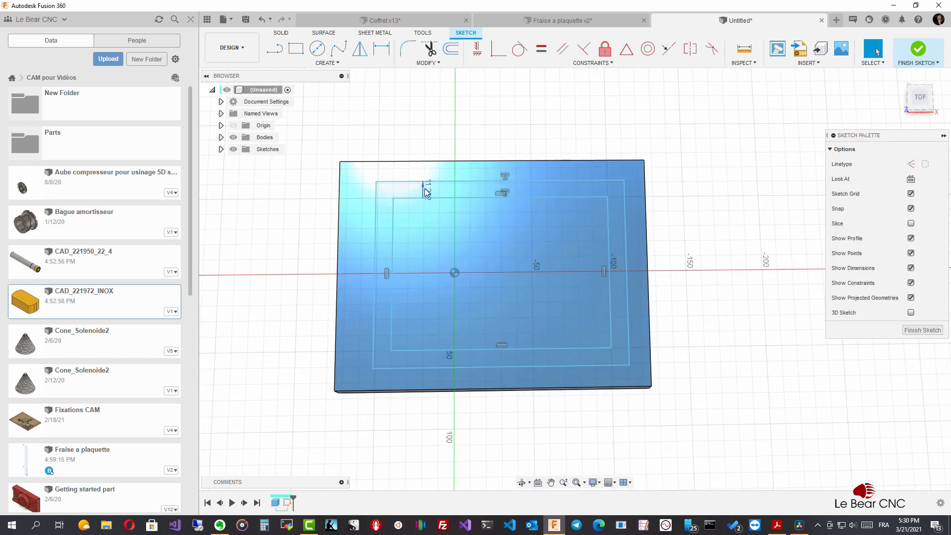
Set the offset distance between the inner and outer rectangles to -20 mm so the outline stays on the outside.
{"action": "scroll", "coordinate": [425, 192], "scroll_direction": "up", "scroll_amount": 5}
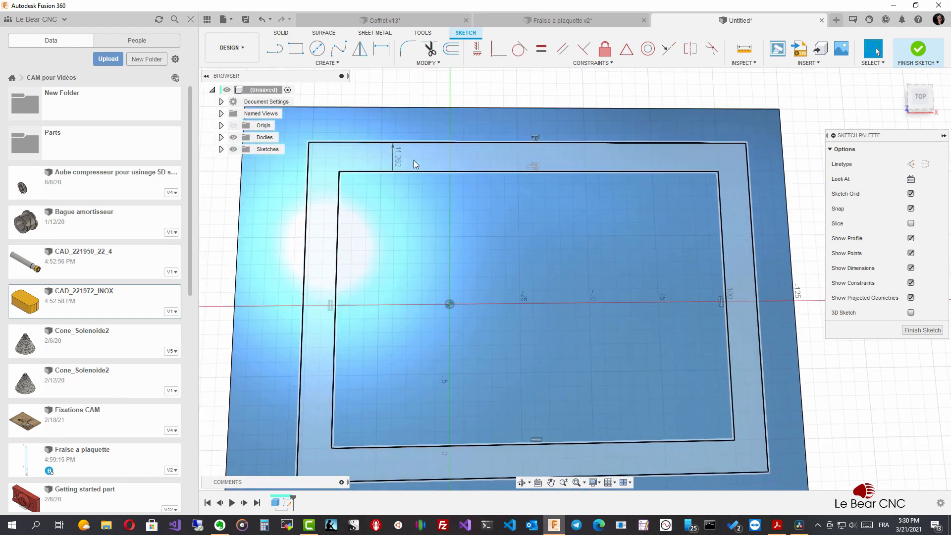
{"action": "scroll", "coordinate": [542, 254], "scroll_direction": "down", "scroll_amount": 2}
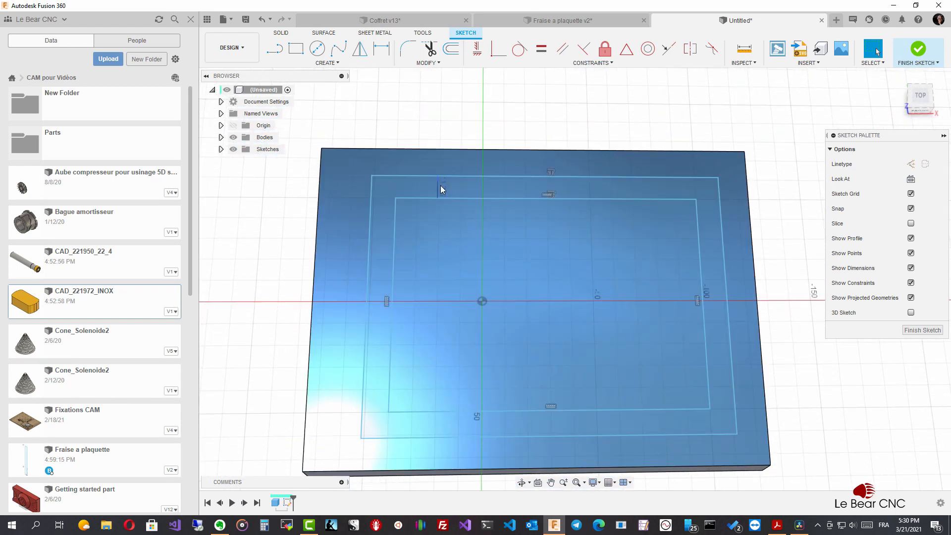
{"action": "double_click", "coordinate": [440, 187]}
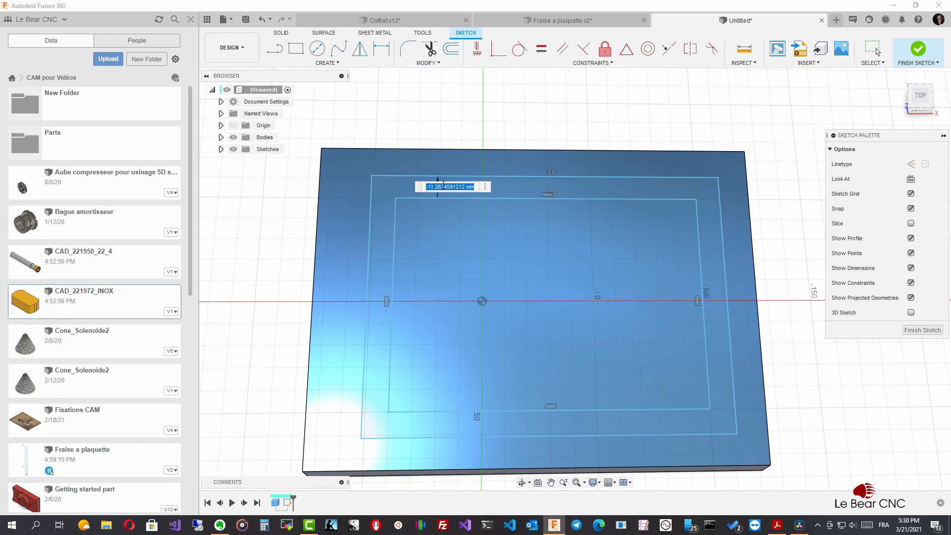
{"action": "type", "text": "-"}
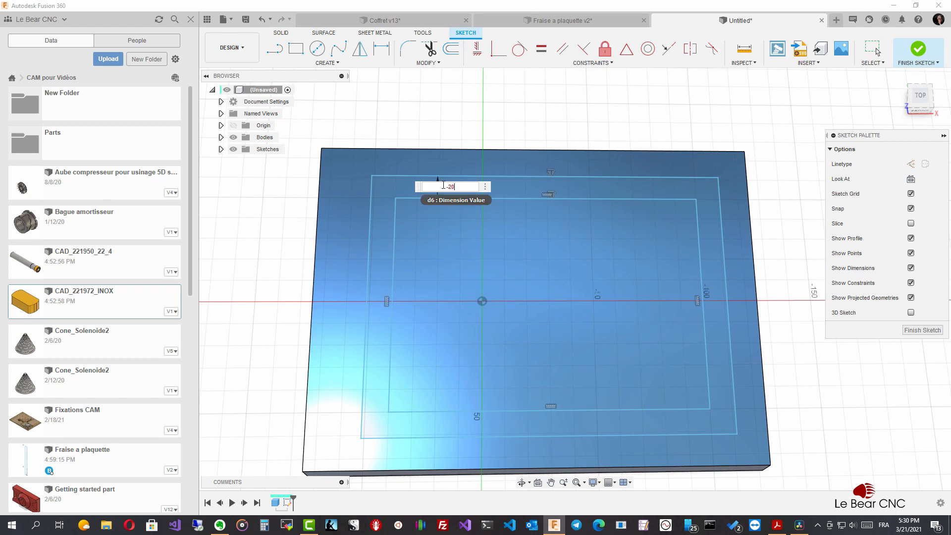
{"action": "type", "text": "20"}
{"action": "key", "text": "Return"}
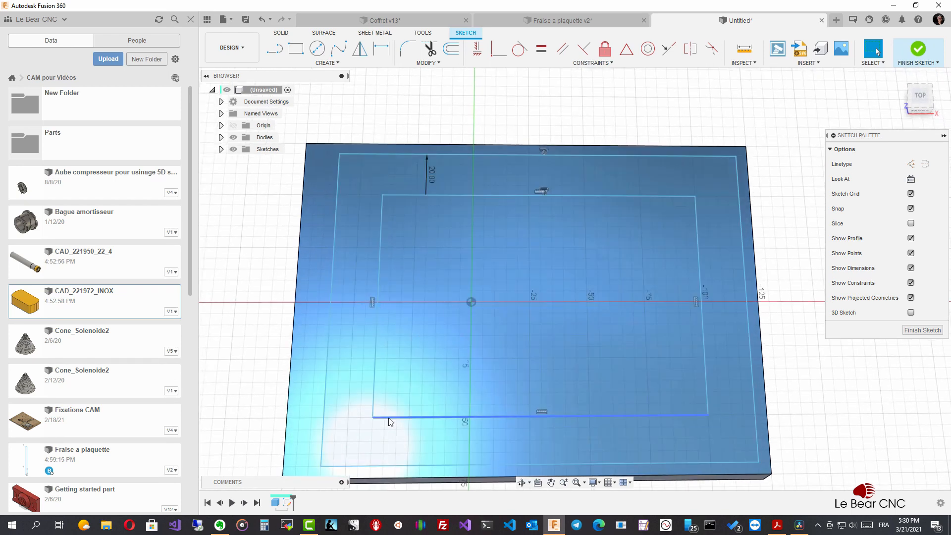
Select the whole inner rectangle, nudge it slightly toward the plate's far edge and clear the selection.
{"action": "double_click", "coordinate": [389, 419]}
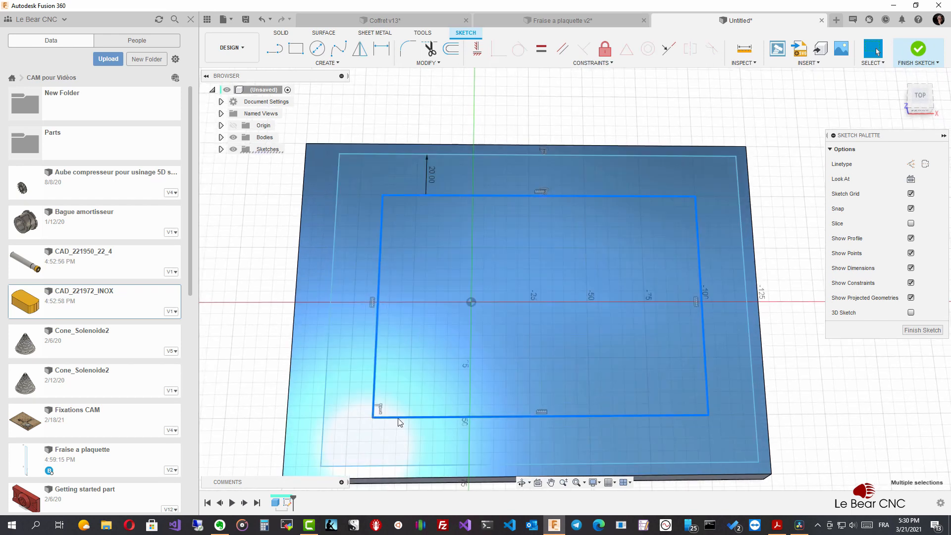
{"action": "key", "text": "Up"}
{"action": "key", "text": "Up"}
{"action": "key", "text": "Up"}
{"action": "key", "text": "Up"}
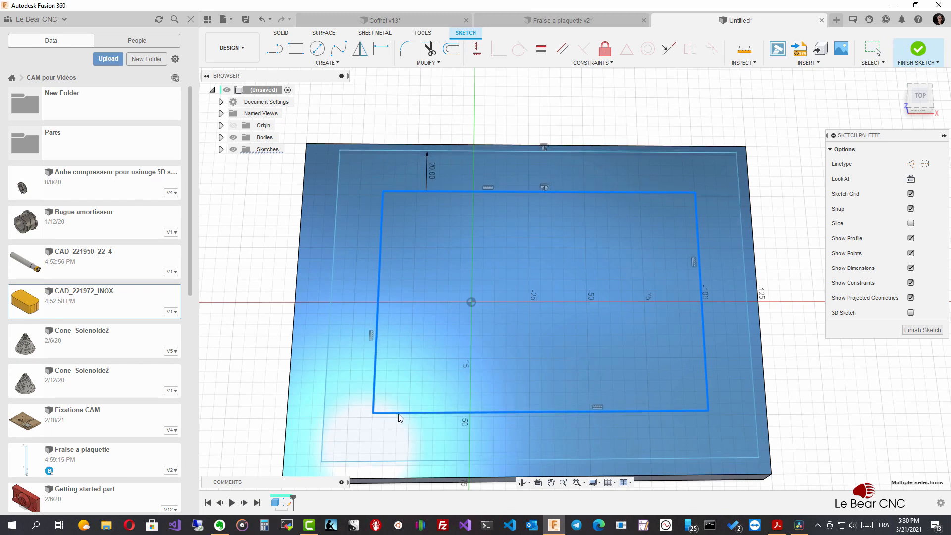
{"action": "key", "text": "Down"}
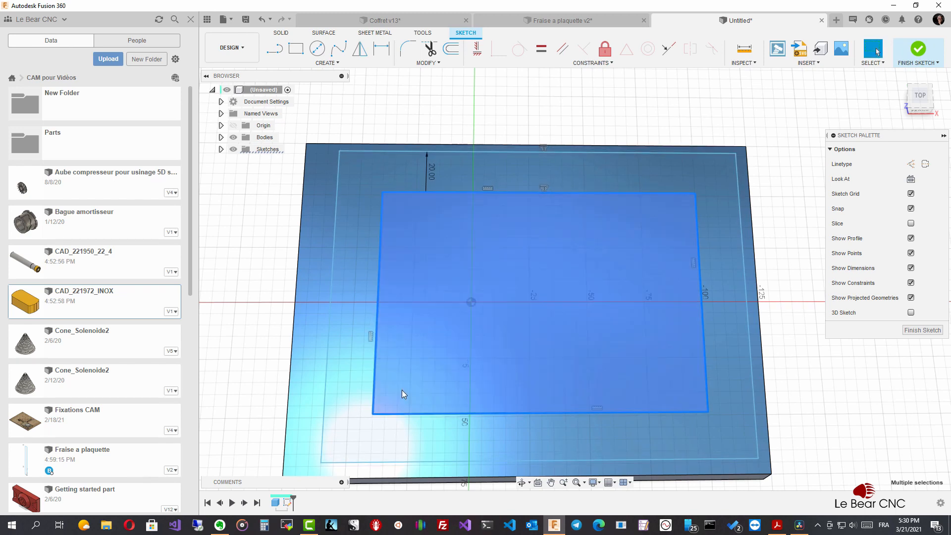
{"action": "key", "text": "Escape"}
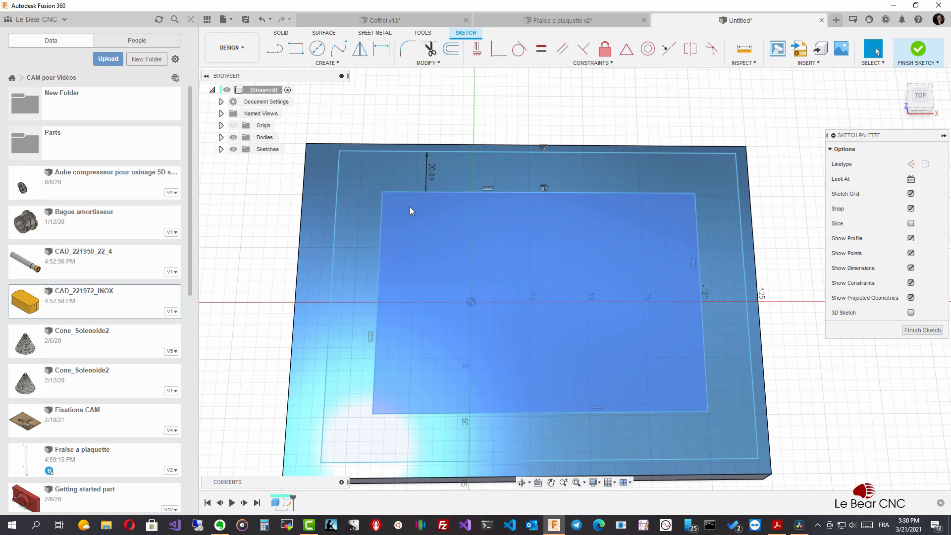
Dimension the inner rectangle to 120 mm long and 80 mm wide.
{"action": "key", "text": "d"}
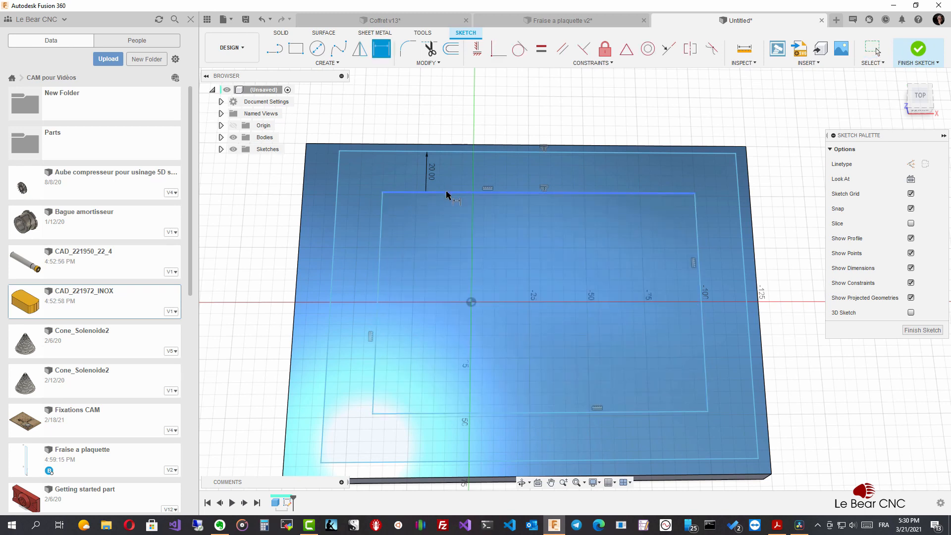
{"action": "left_click", "coordinate": [447, 194]}
{"action": "left_click", "coordinate": [449, 213]}
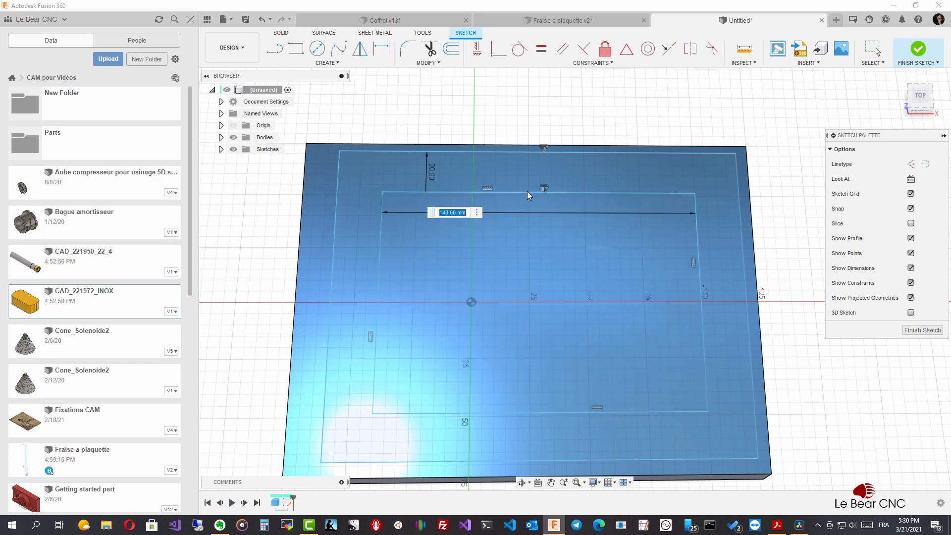
{"action": "type", "text": "120"}
{"action": "key", "text": "Return"}
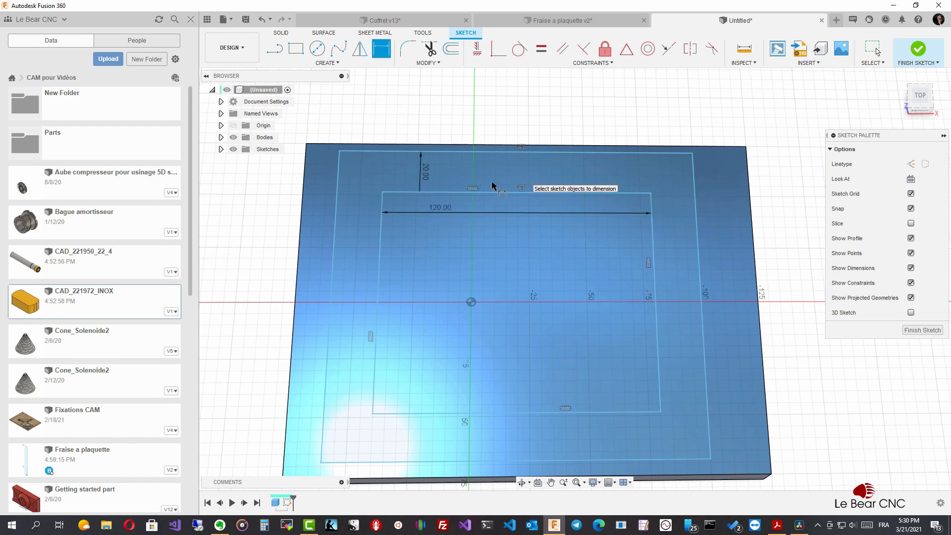
{"action": "left_click", "coordinate": [379, 247]}
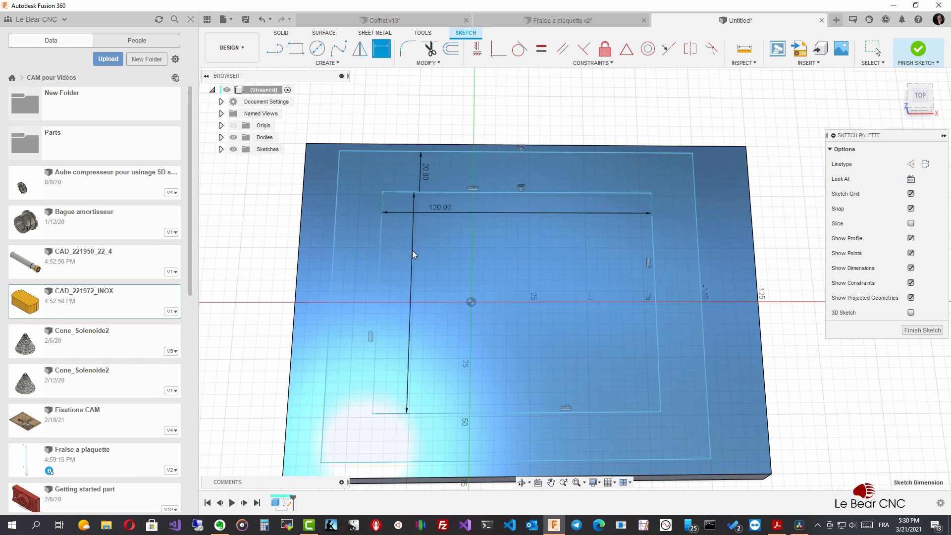
{"action": "left_click", "coordinate": [413, 250]}
{"action": "type", "text": "80"}
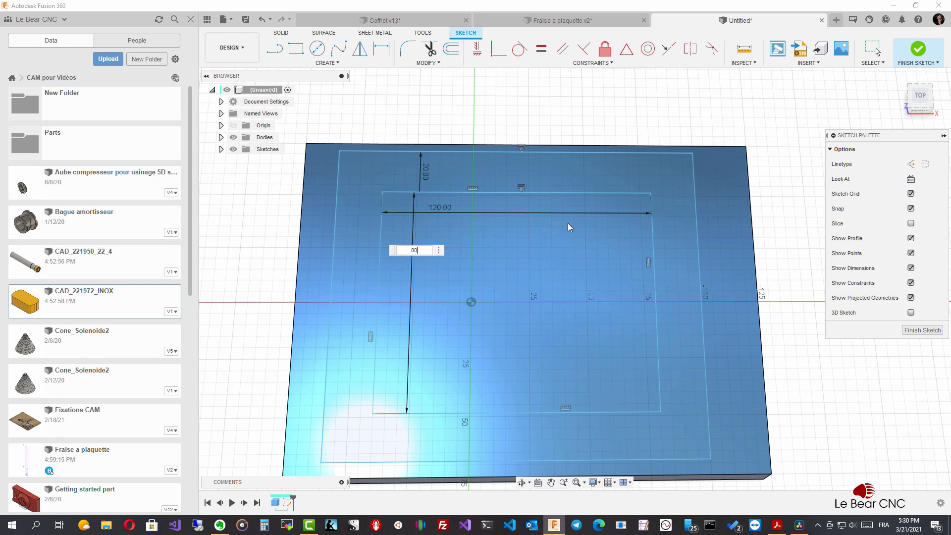
{"action": "key", "text": "Return"}
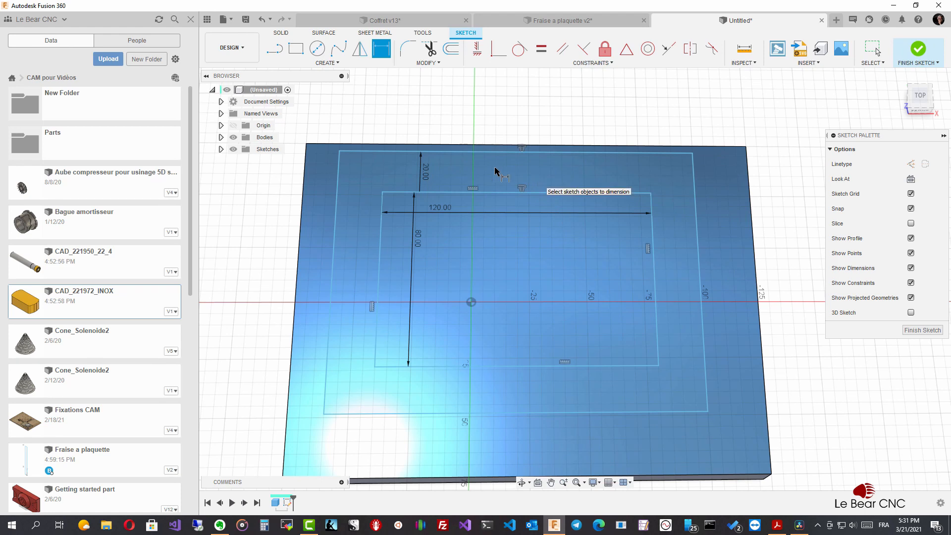
{"action": "left_click", "coordinate": [382, 192]}
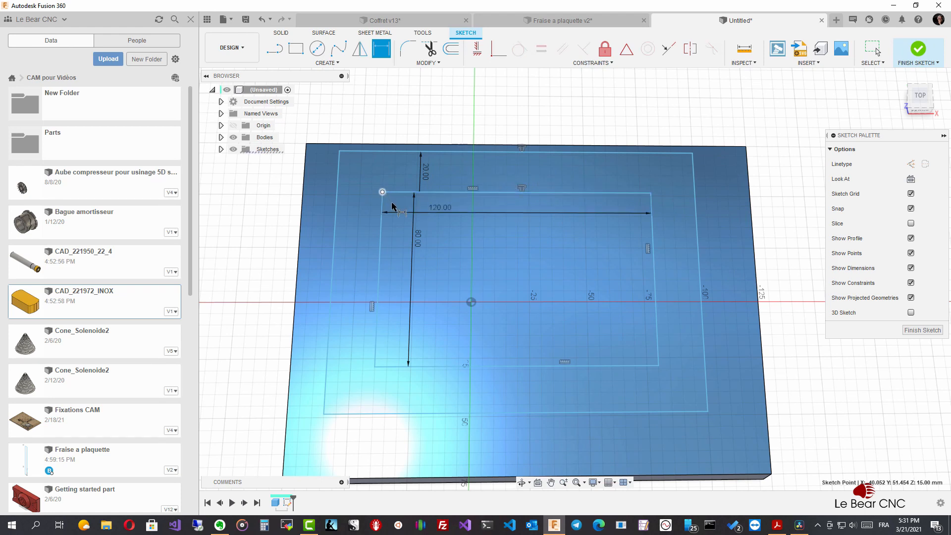
{"action": "left_click", "coordinate": [375, 368]}
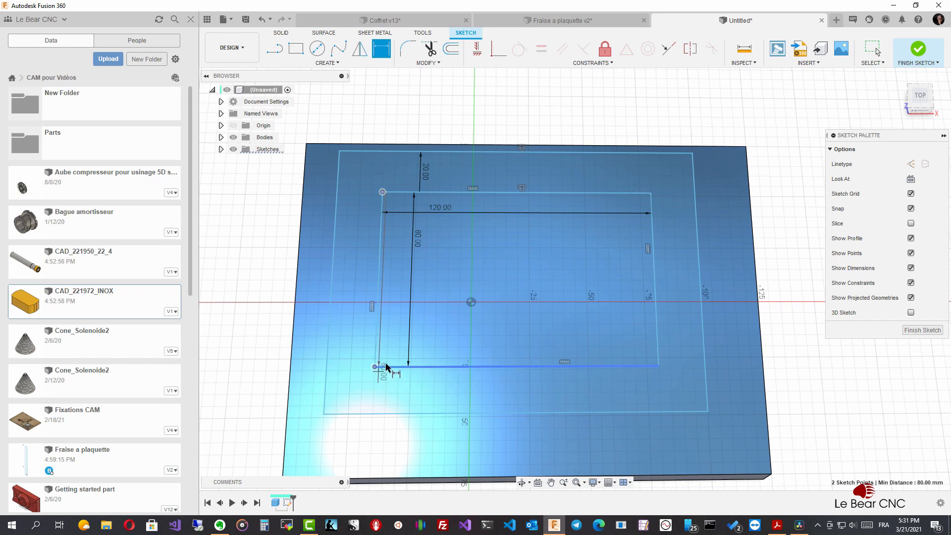
{"action": "key", "text": "Escape"}
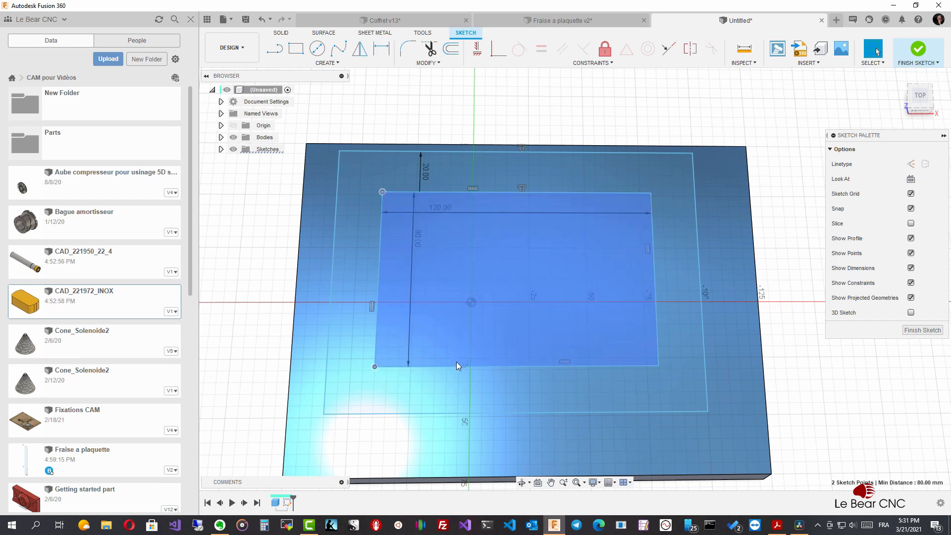
Shift the rectangles toward the middle of the plate and set the outward offset between them to -30 mm.
{"action": "left_click_drag", "start_coordinate": [457, 364], "coordinate": [460, 391]}
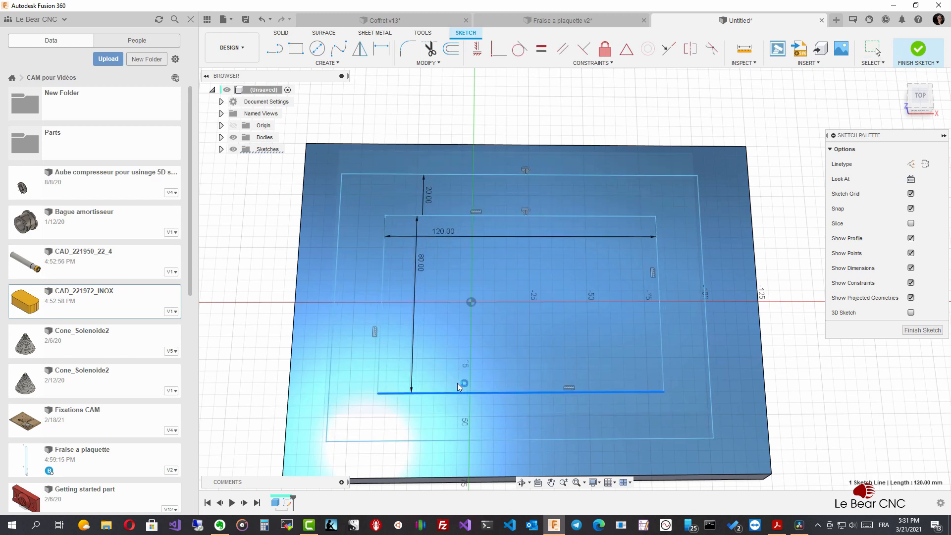
{"action": "left_click", "coordinate": [427, 194]}
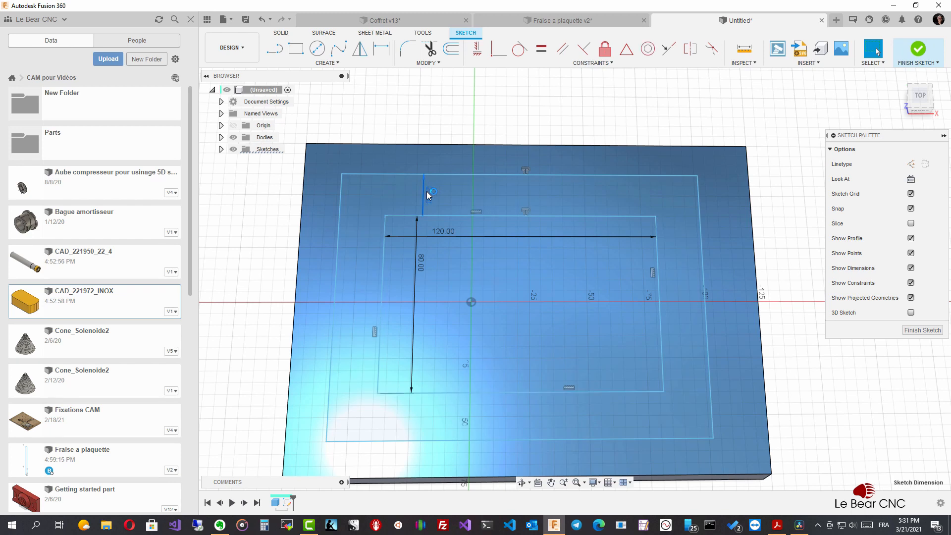
{"action": "double_click", "coordinate": [427, 195]}
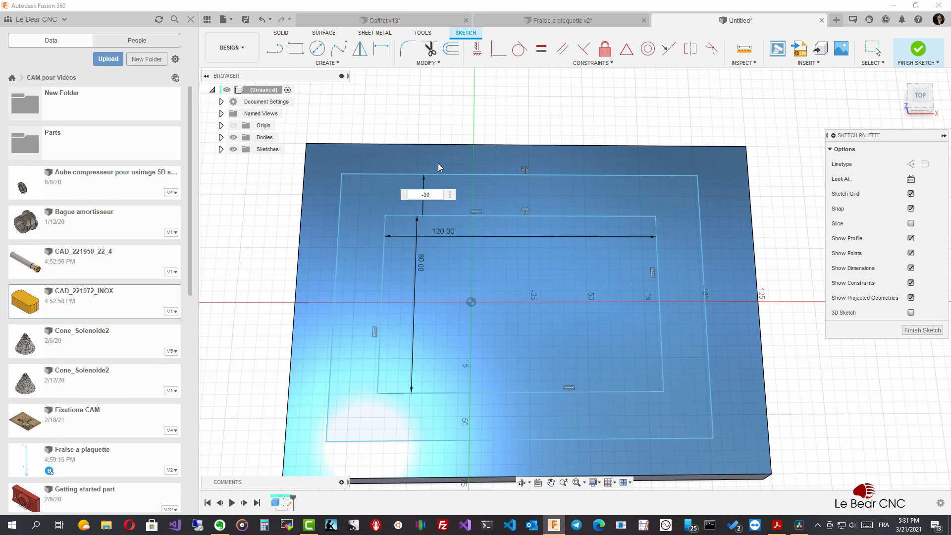
{"action": "type", "text": "-30"}
{"action": "key", "text": "Return"}
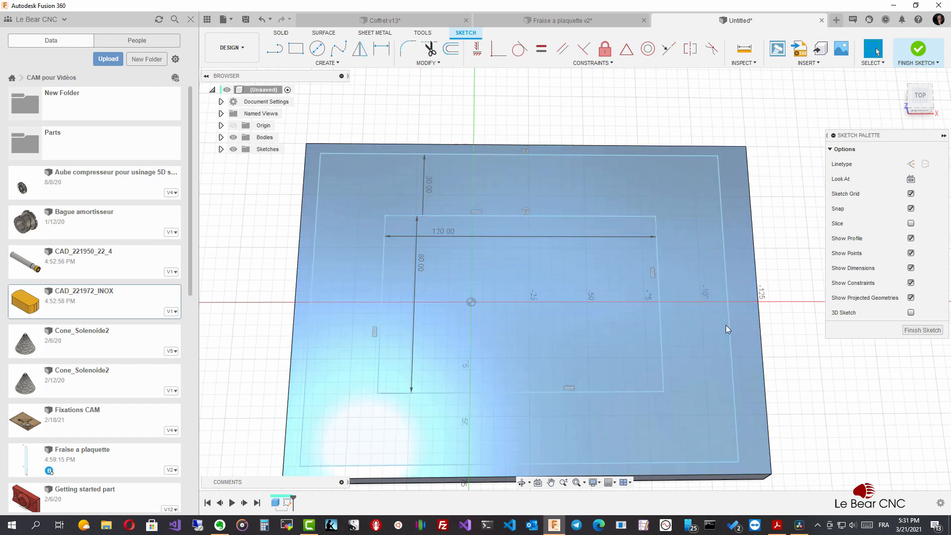
Cut the ring-shaped profile between the two rectangles 12 mm deep into the plate with Extrude, then fit the view.
{"action": "left_click", "coordinate": [705, 327]}
{"action": "right_click", "coordinate": [705, 328]}
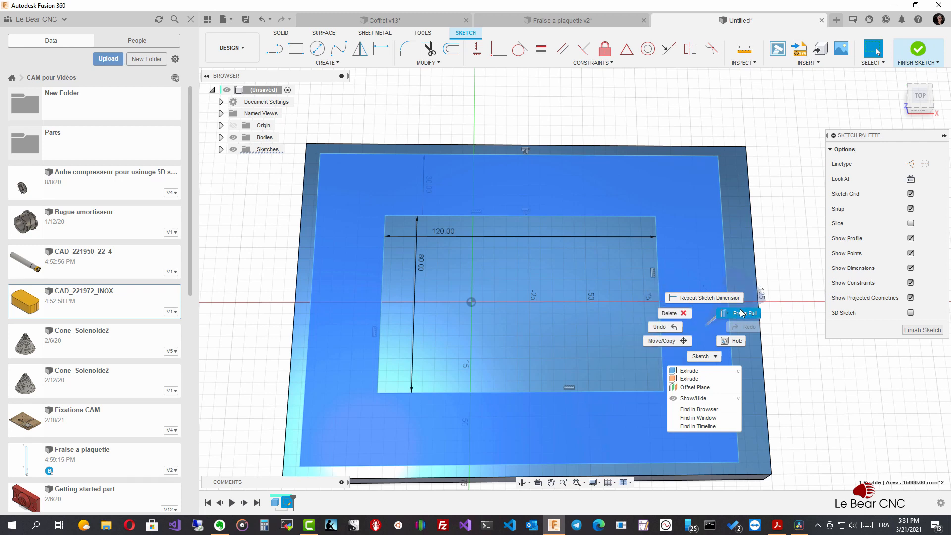
{"action": "left_click", "coordinate": [692, 370]}
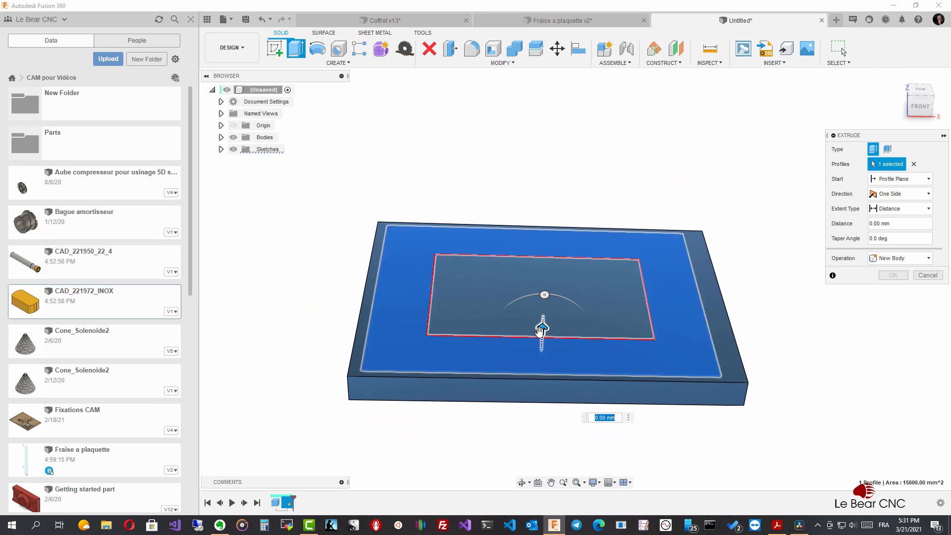
{"action": "left_click_drag", "start_coordinate": [541, 329], "coordinate": [541, 355]}
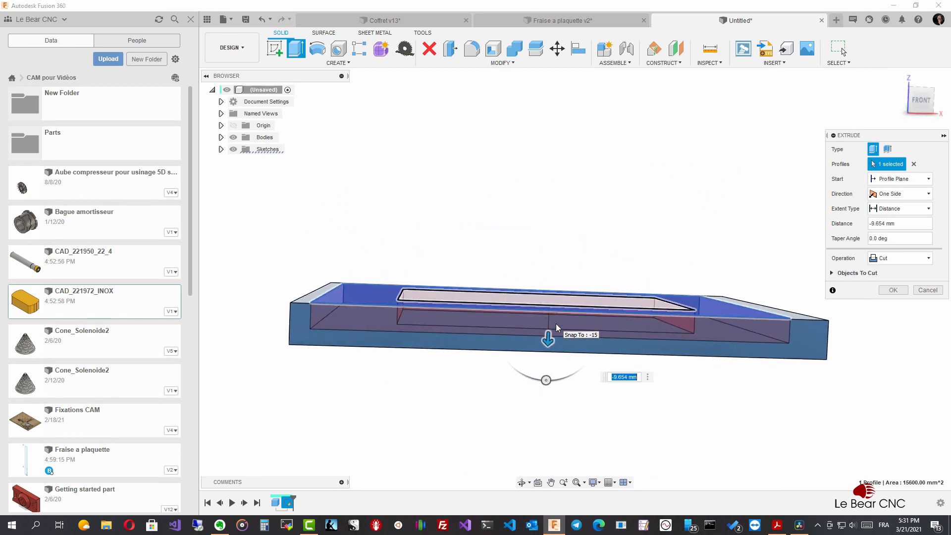
{"action": "type", "text": "-15"}
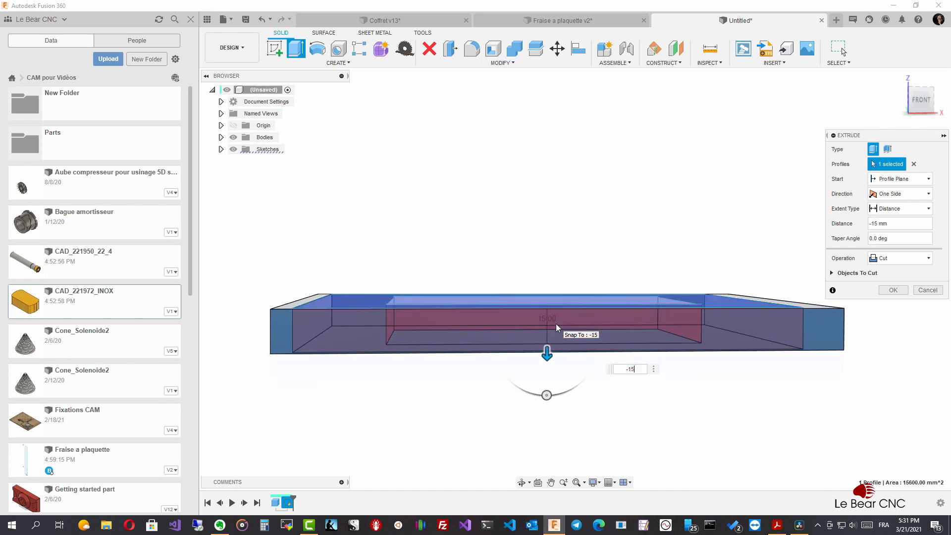
{"action": "key", "text": "BackSpace"}
{"action": "type", "text": "2"}
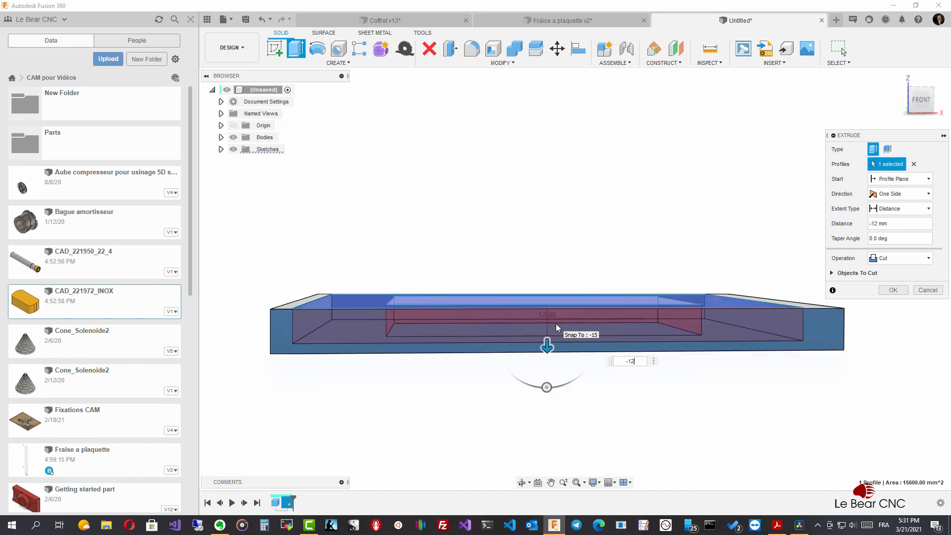
{"action": "left_click", "coordinate": [893, 291]}
{"action": "key", "text": "F6"}
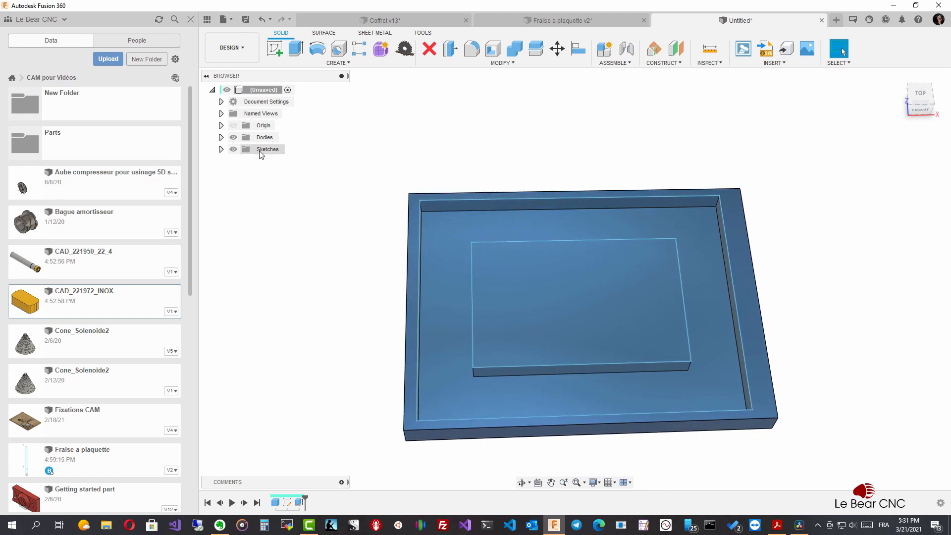
Switch to the Manufacture workspace and start a new milling setup for the plate.
{"action": "left_click", "coordinate": [241, 47]}
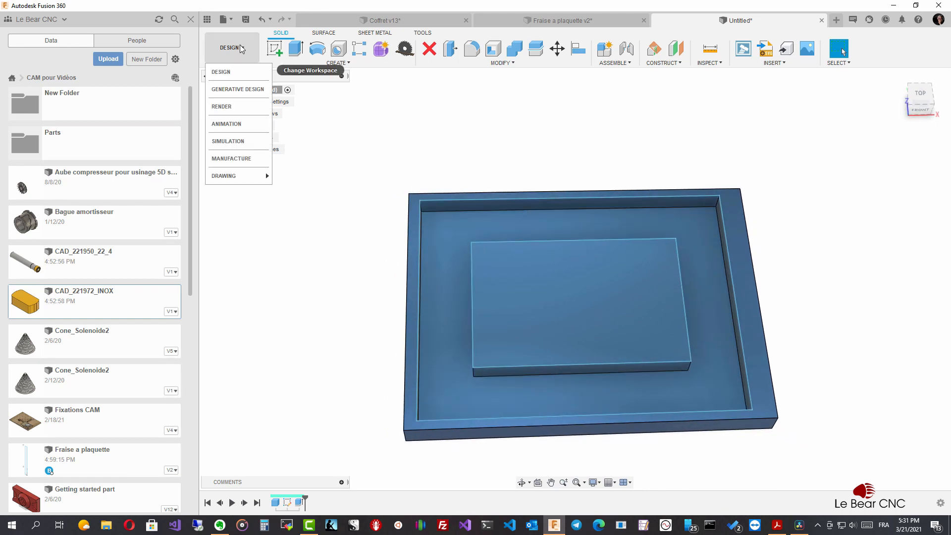
{"action": "left_click", "coordinate": [232, 158]}
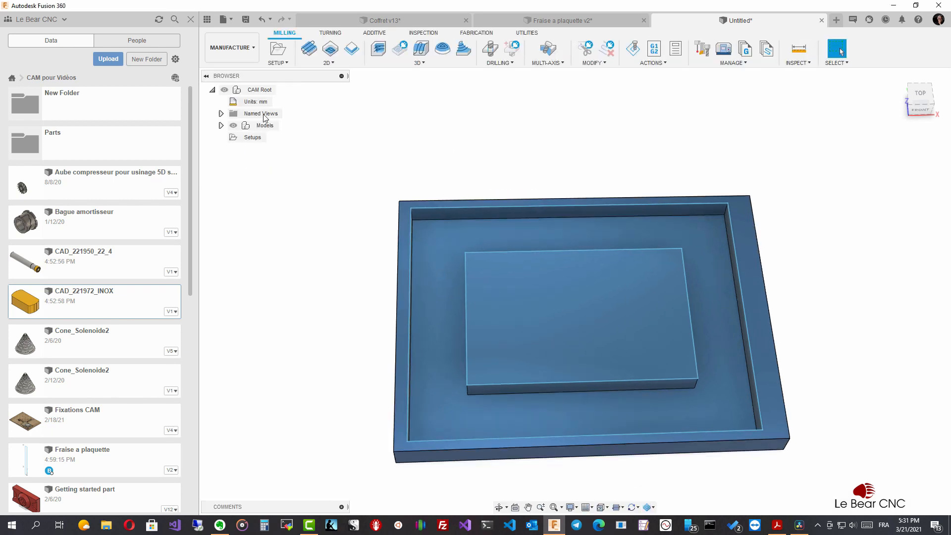
{"action": "left_click", "coordinate": [284, 63]}
{"action": "left_click", "coordinate": [288, 74]}
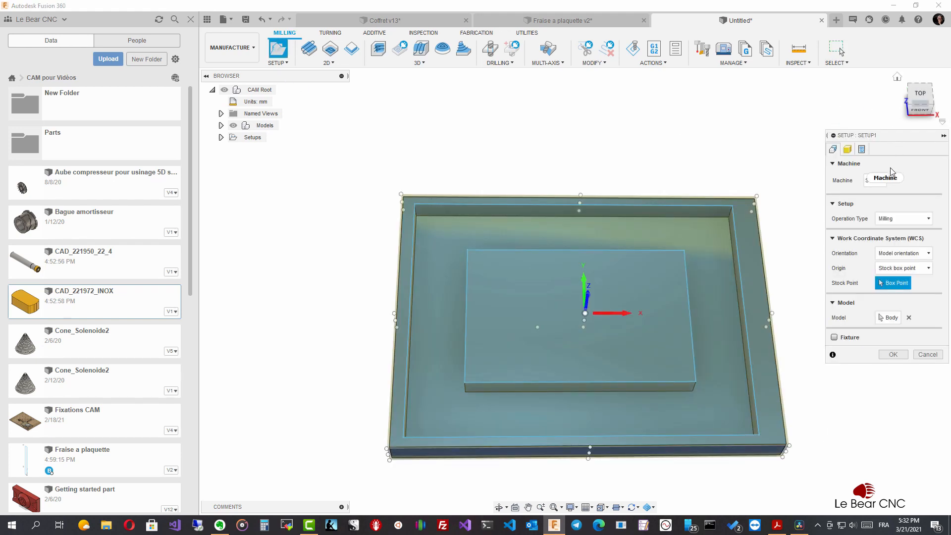
Define the setup's stock from a solid, using the plate body Body1 as the stock solid, and accept the setup.
{"action": "left_click", "coordinate": [848, 150]}
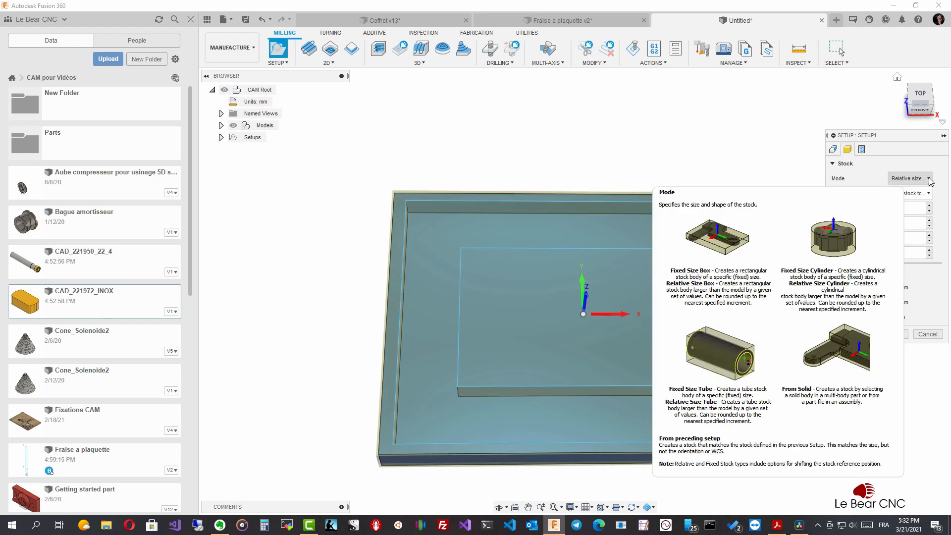
{"action": "left_click", "coordinate": [929, 179]}
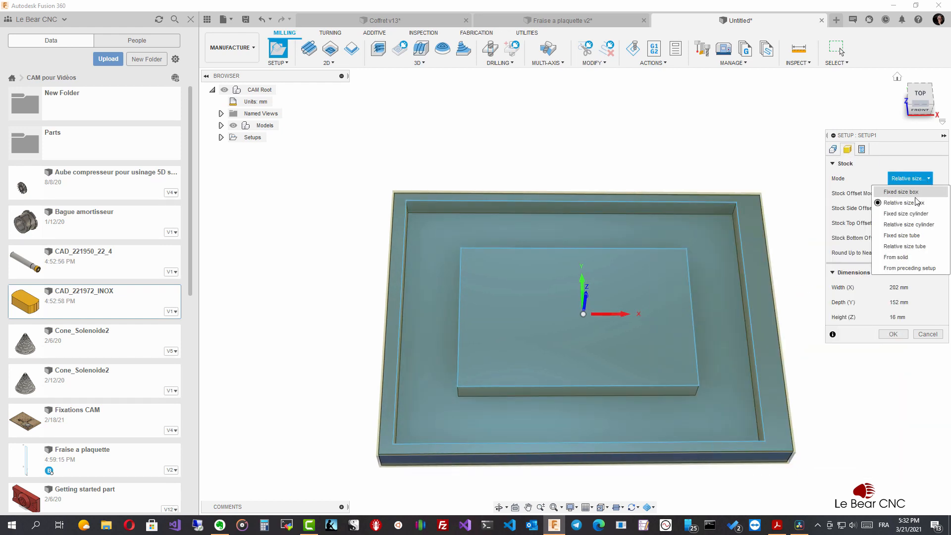
{"action": "left_click", "coordinate": [910, 257]}
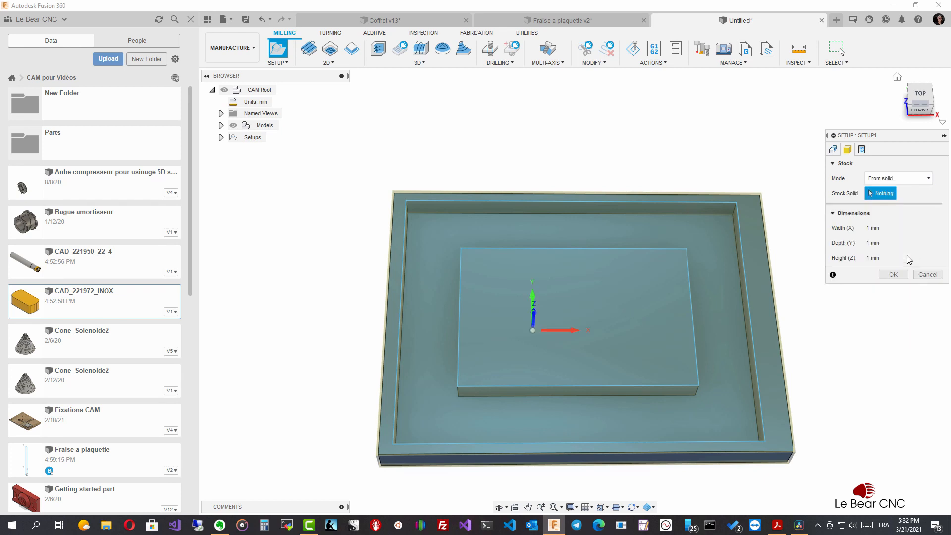
{"action": "left_click", "coordinate": [221, 126]}
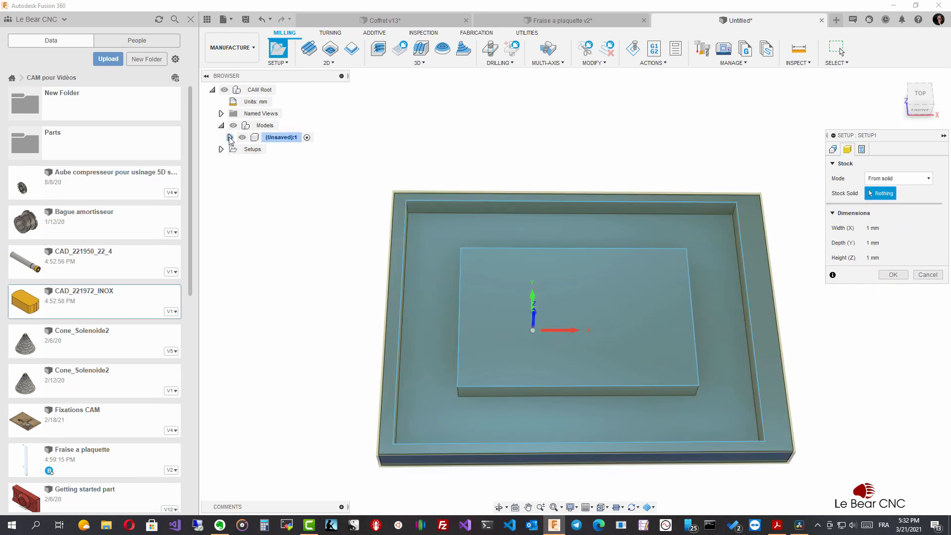
{"action": "left_click", "coordinate": [229, 138]}
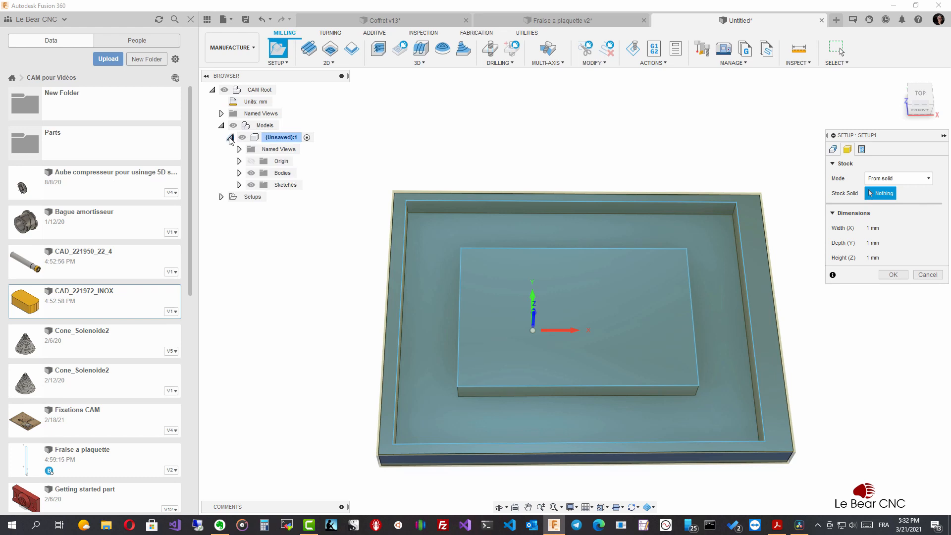
{"action": "left_click", "coordinate": [239, 173]}
{"action": "left_click", "coordinate": [287, 185]}
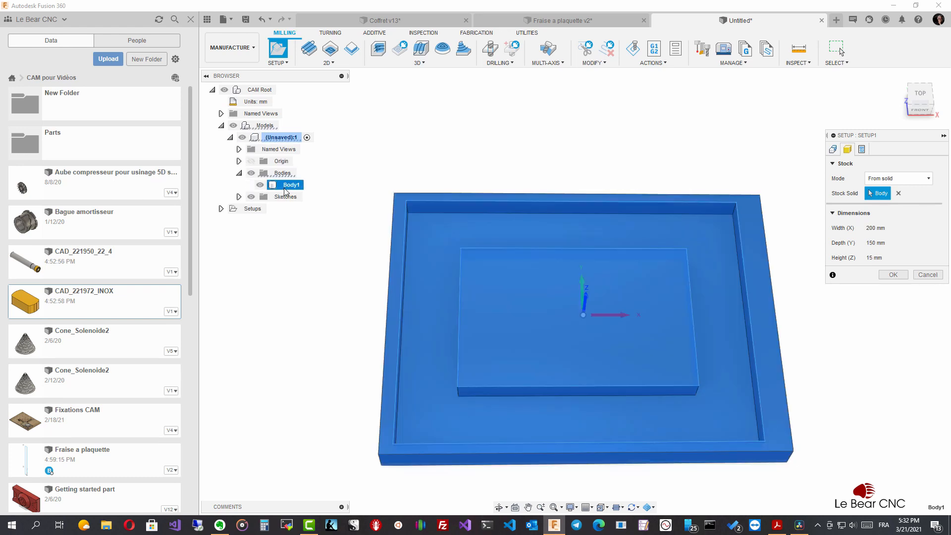
{"action": "left_click", "coordinate": [896, 275]}
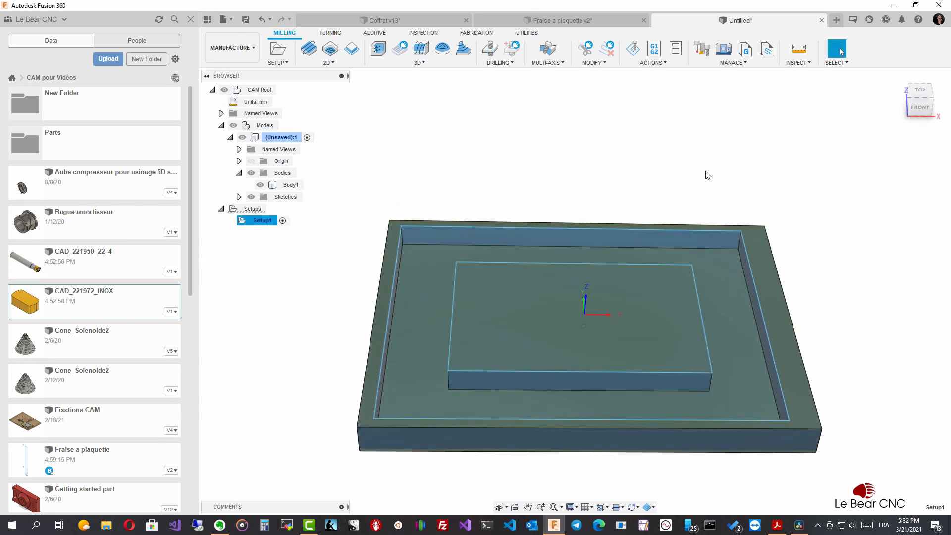
Hide the sketches and start a 2D Adaptive operation with the Ø20.0025 mm "fraise à plaquette" tool from Fraise a plaquette v2.
{"action": "left_click", "coordinate": [251, 196]}
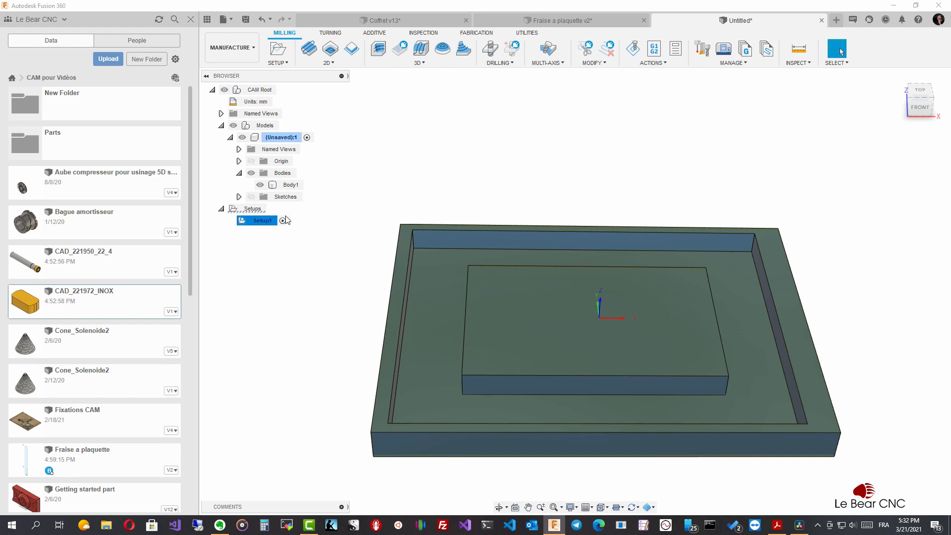
{"action": "right_click", "coordinate": [321, 211]}
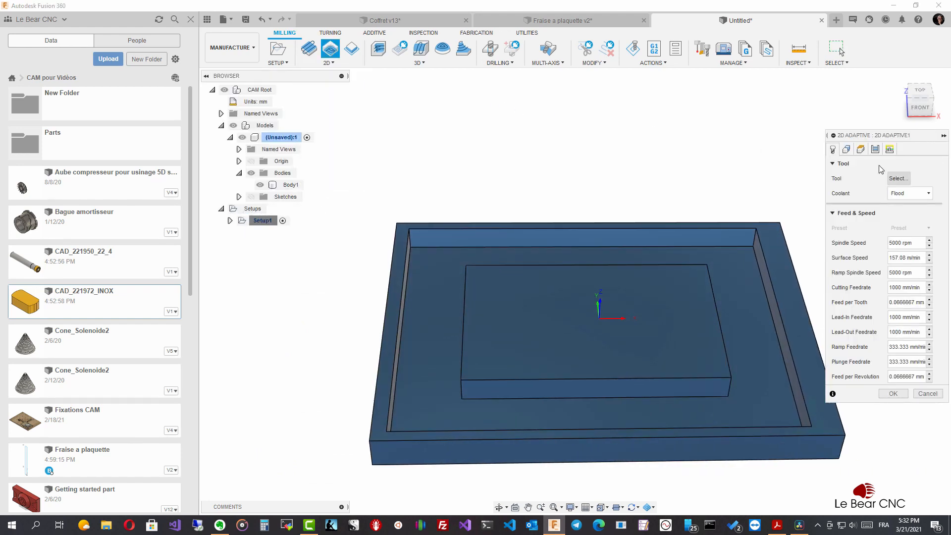
{"action": "left_click", "coordinate": [897, 179]}
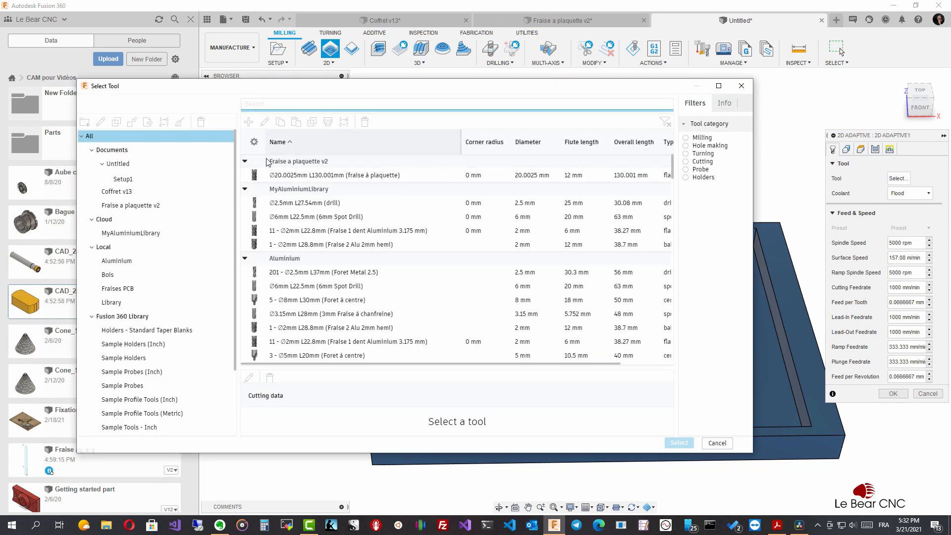
{"action": "left_click", "coordinate": [295, 176]}
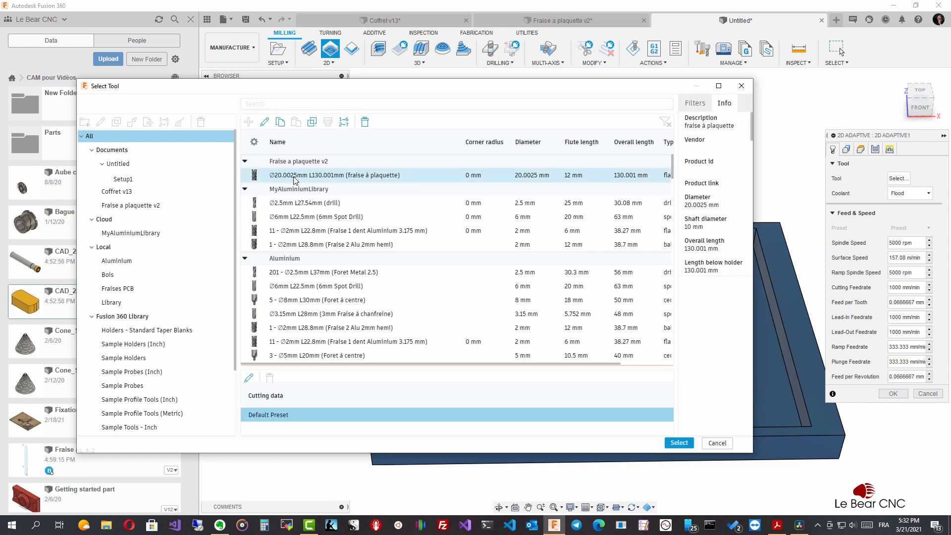
{"action": "left_click", "coordinate": [679, 444]}
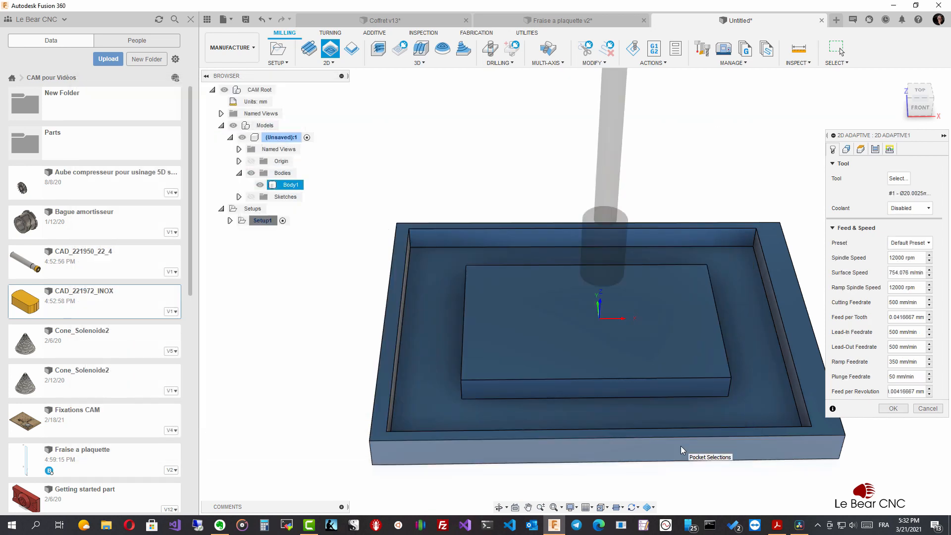
Select the ring-shaped pocket floor around the island as the 2D Adaptive pocket geometry and generate the toolpath.
{"action": "left_click", "coordinate": [847, 151]}
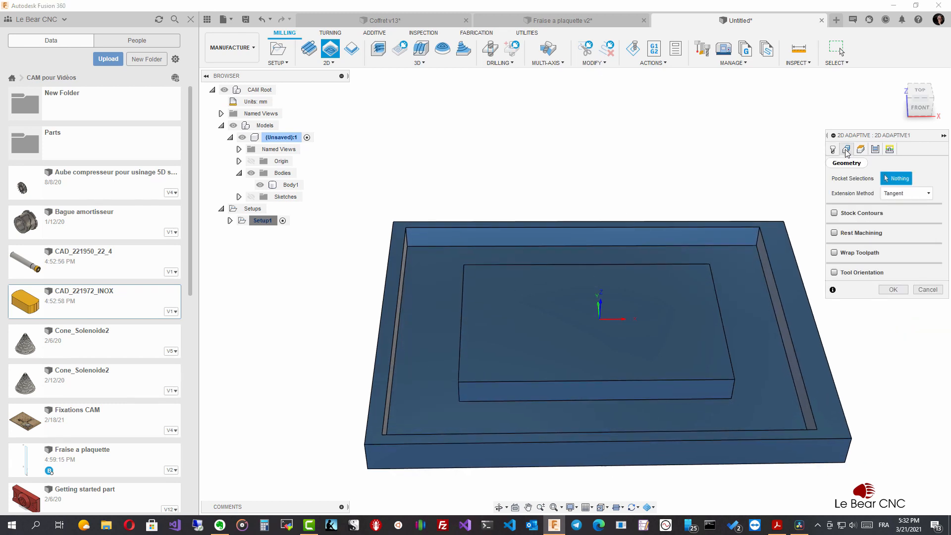
{"action": "left_click", "coordinate": [709, 416]}
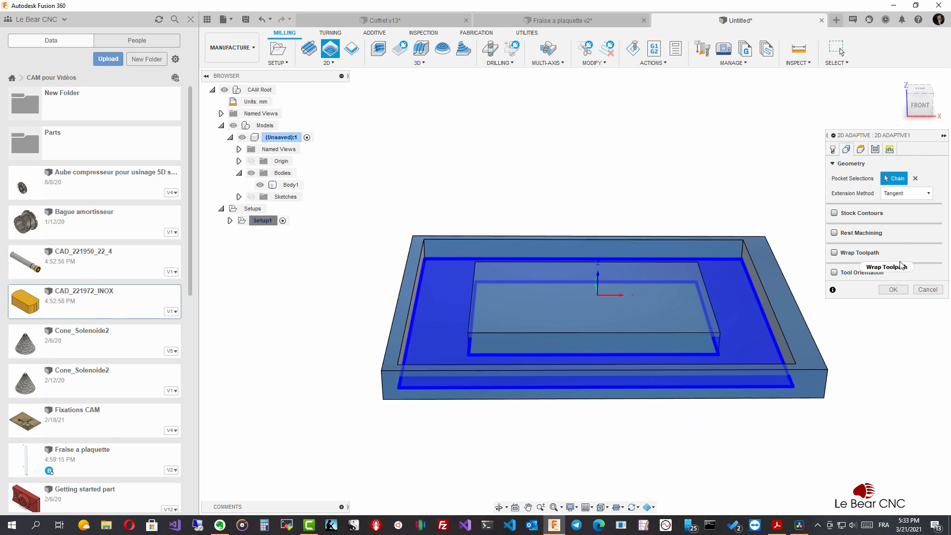
{"action": "left_click", "coordinate": [894, 291]}
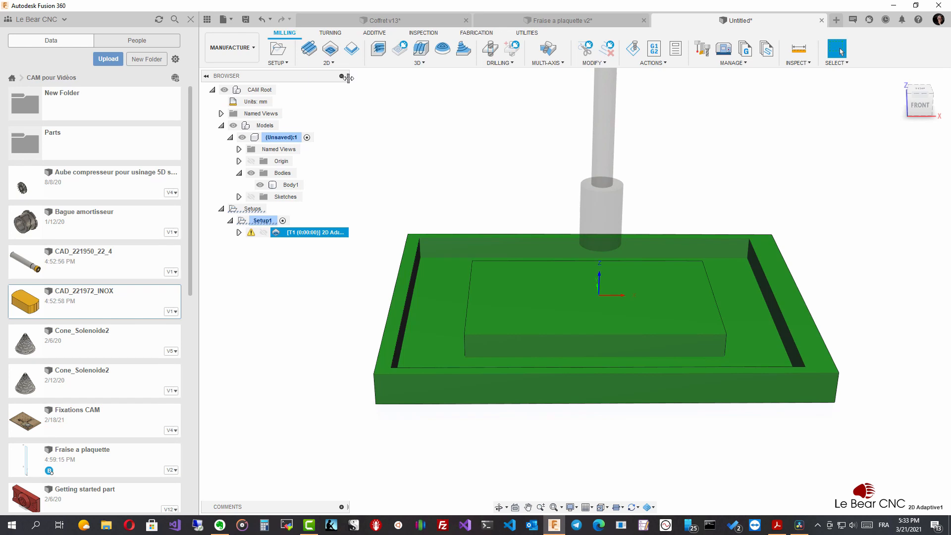
Widen the browser, read the 2D Adaptive operation's warning log, and review its settings without changing them.
{"action": "left_click_drag", "start_coordinate": [349, 78], "coordinate": [399, 79]}
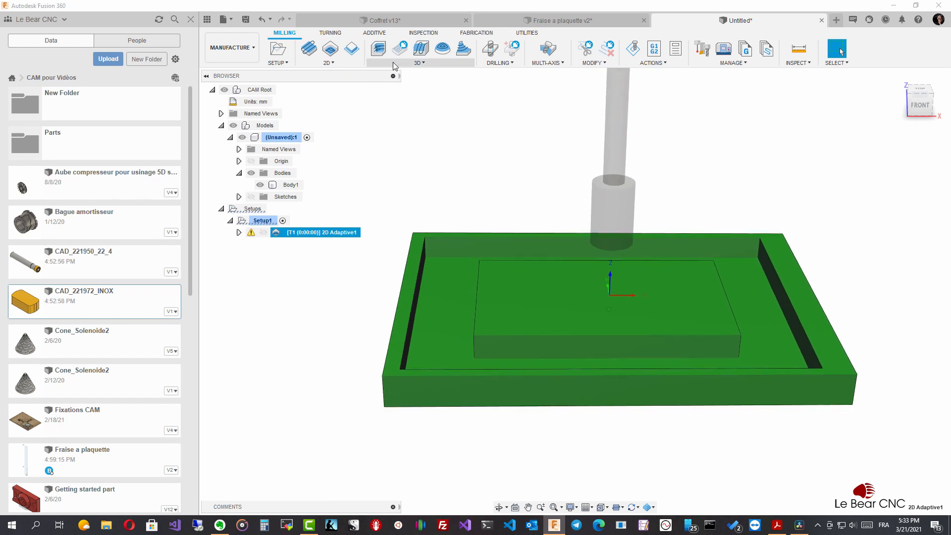
{"action": "left_click", "coordinate": [248, 233]}
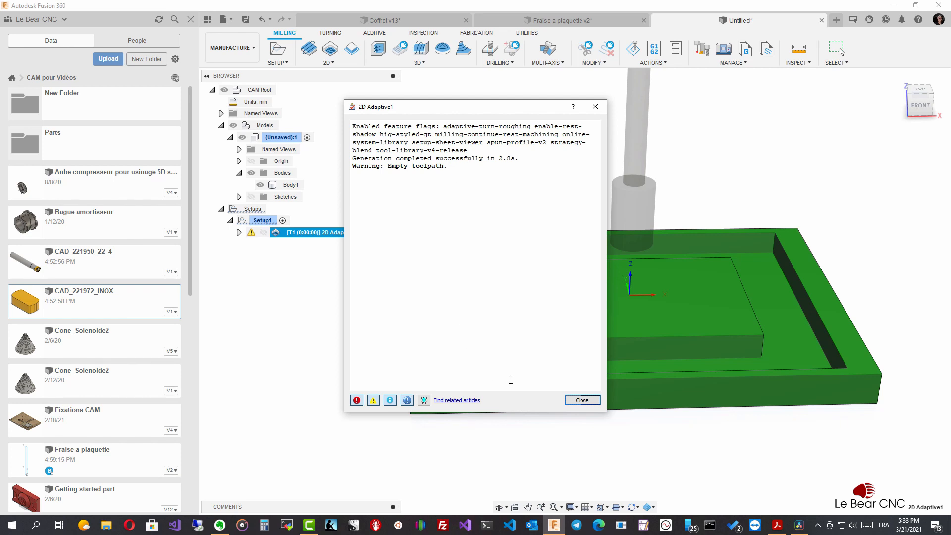
{"action": "left_click", "coordinate": [570, 401]}
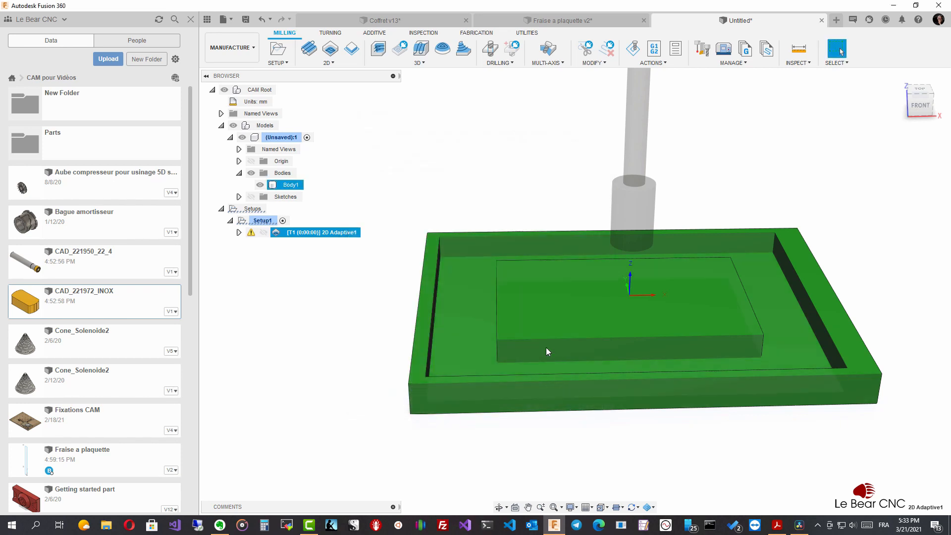
{"action": "right_click", "coordinate": [312, 235]}
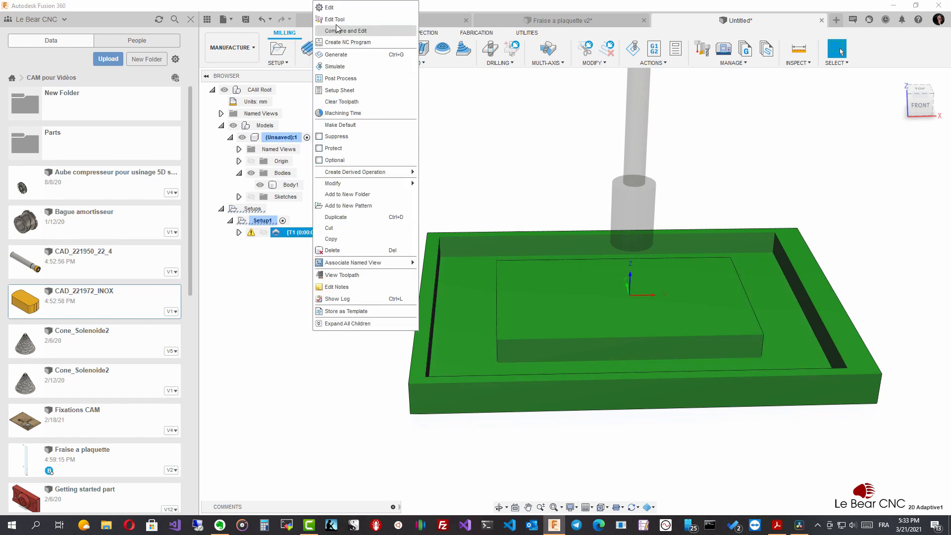
{"action": "left_click", "coordinate": [338, 8]}
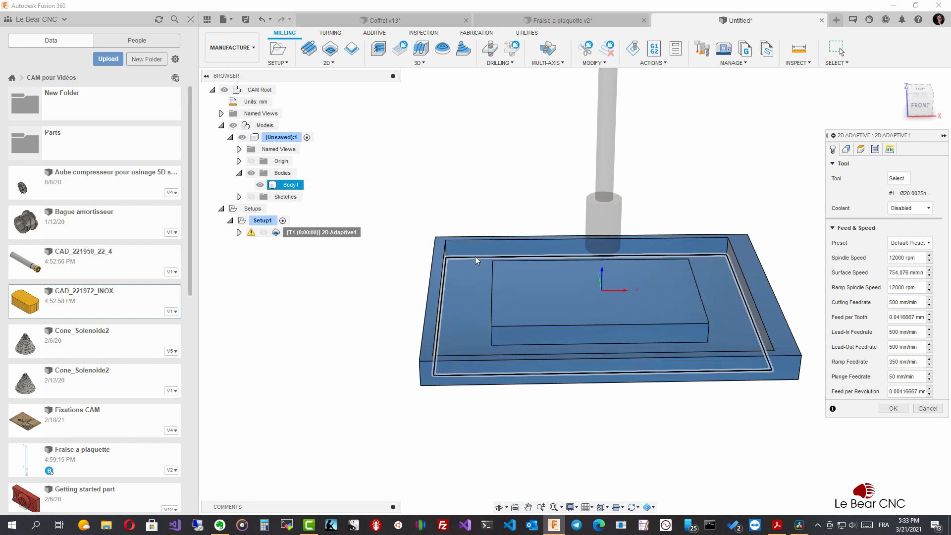
{"action": "left_click", "coordinate": [928, 409]}
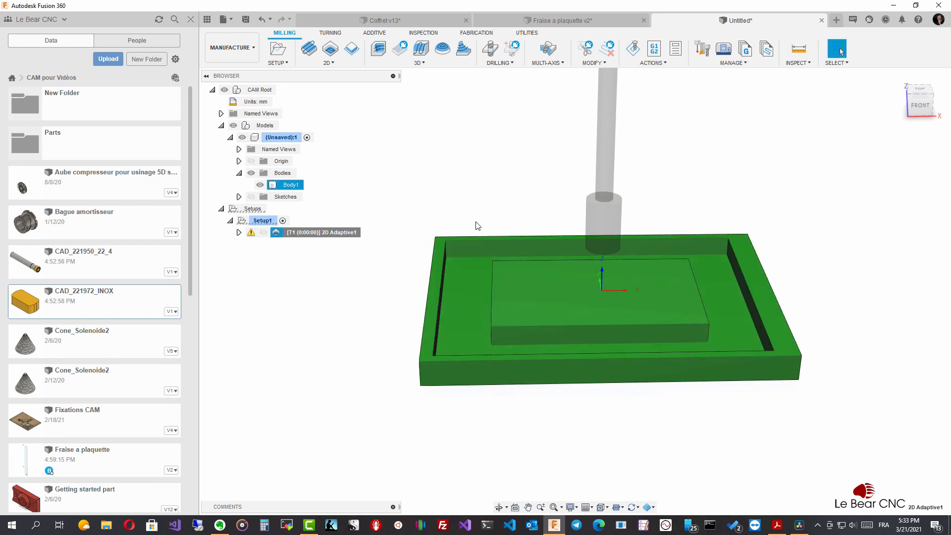
Show the model's sketches again, locate Sketch2, and switch to the Design workspace.
{"action": "right_click", "coordinate": [247, 197]}
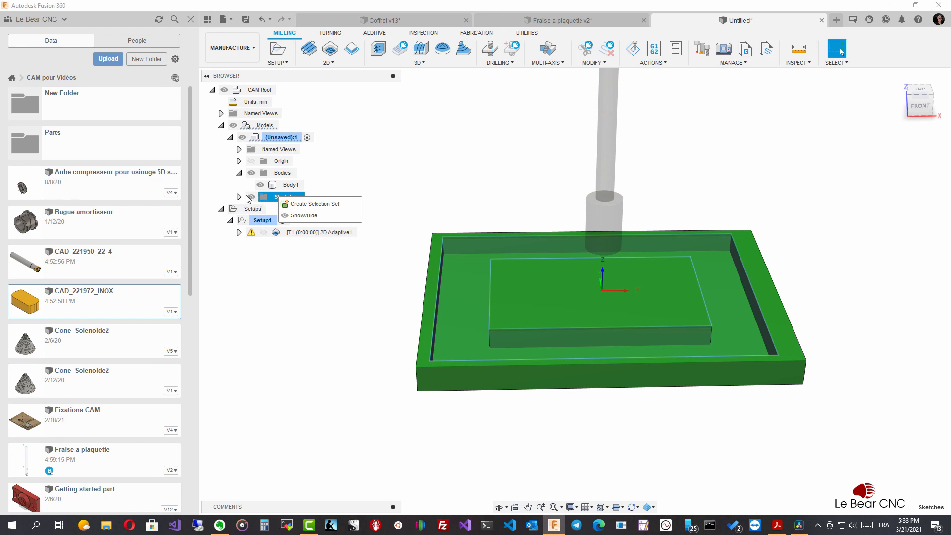
{"action": "left_click", "coordinate": [240, 198]}
{"action": "right_click", "coordinate": [292, 209]}
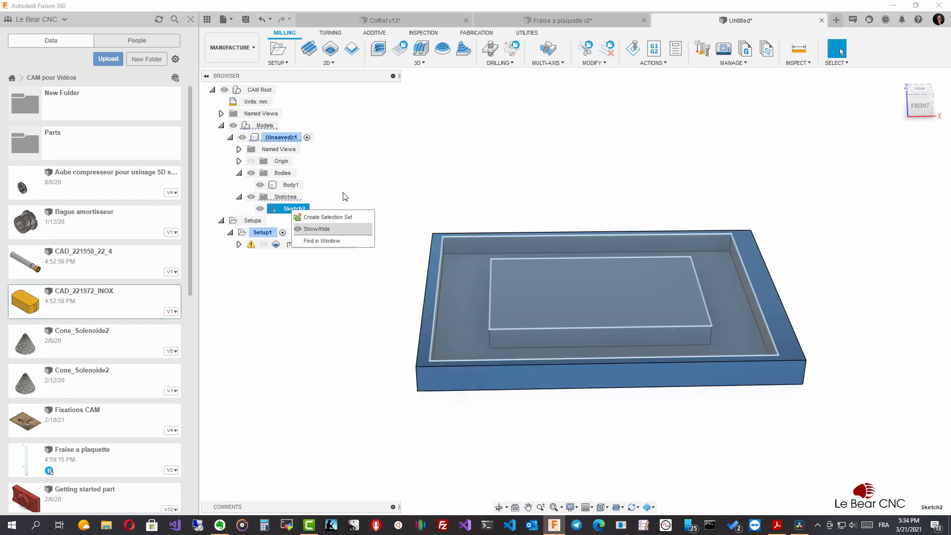
{"action": "left_click", "coordinate": [249, 48]}
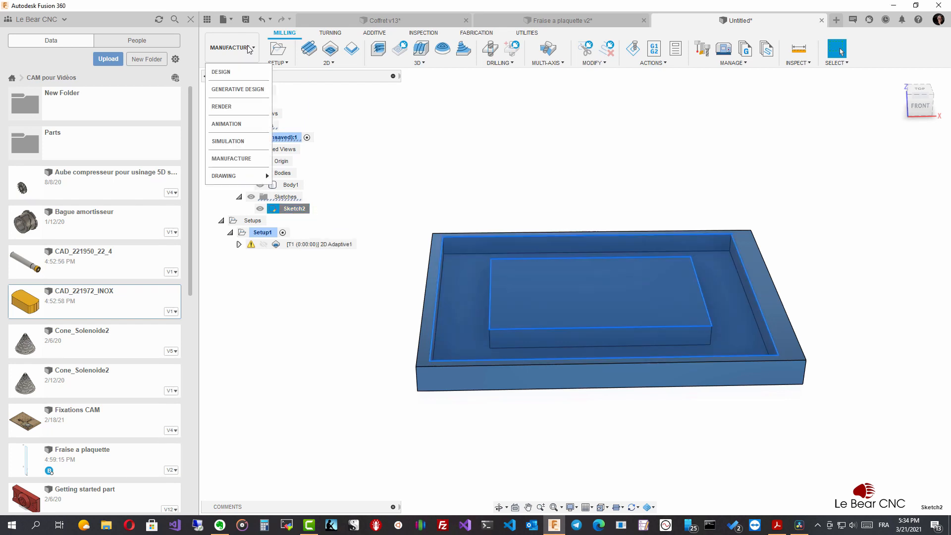
{"action": "left_click", "coordinate": [235, 71]}
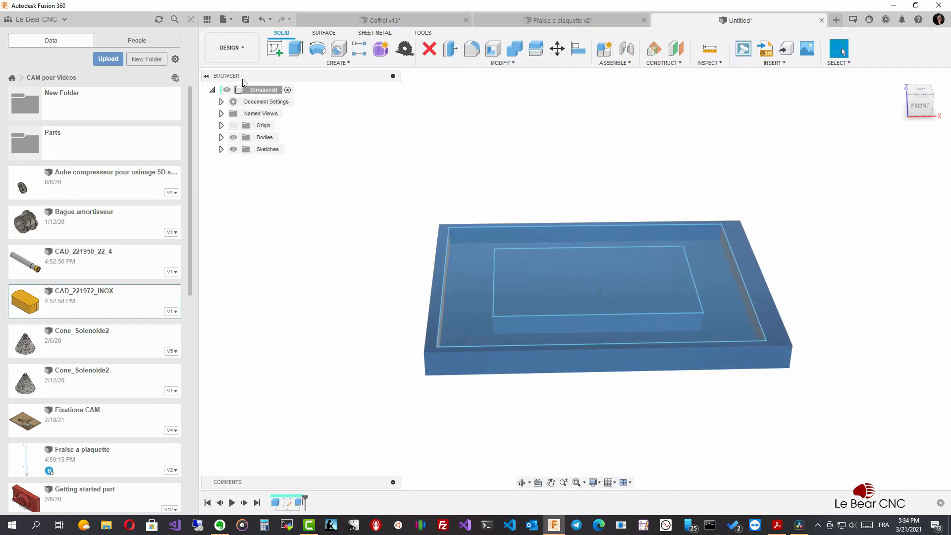
Display the dimensions of Sketch2 and examine the spacing between the island and the pocket's outer wall.
{"action": "left_click", "coordinate": [221, 150]}
{"action": "left_click", "coordinate": [267, 161]}
{"action": "right_click", "coordinate": [260, 163]}
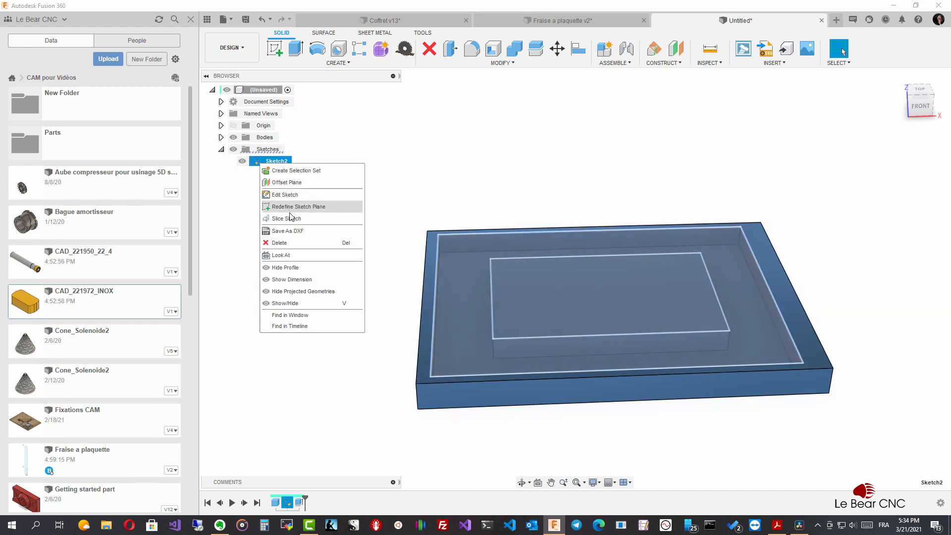
{"action": "left_click", "coordinate": [289, 280]}
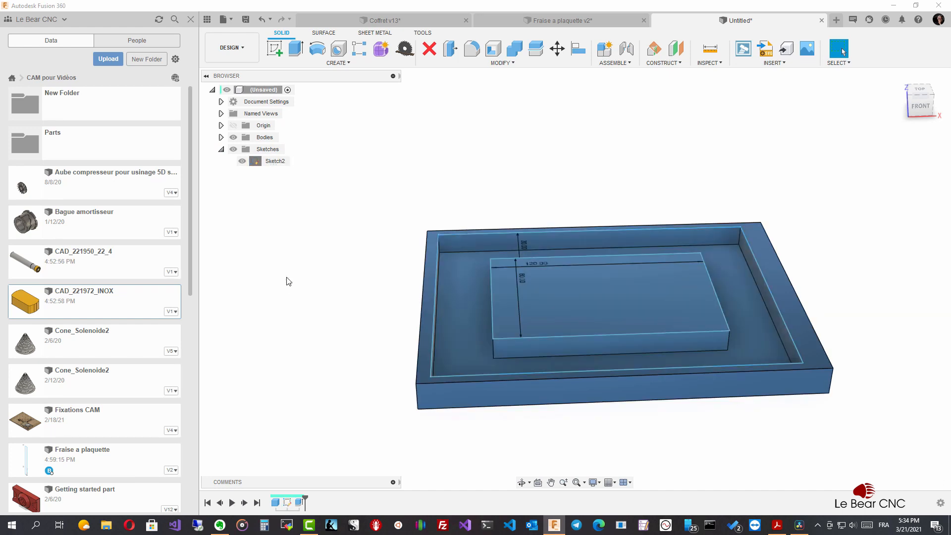
{"action": "scroll", "coordinate": [287, 277], "scroll_direction": "up", "scroll_amount": 10}
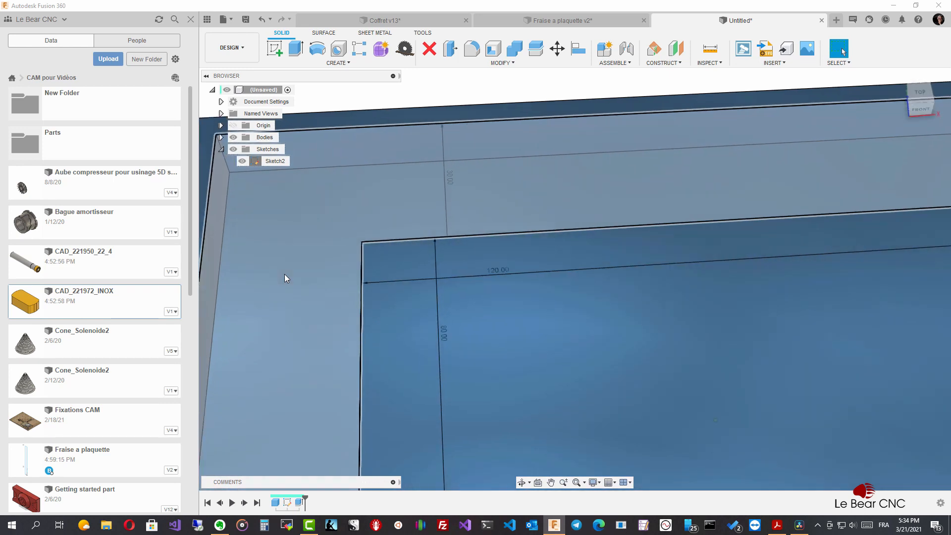
{"action": "scroll", "coordinate": [285, 277], "scroll_direction": "down", "scroll_amount": 10}
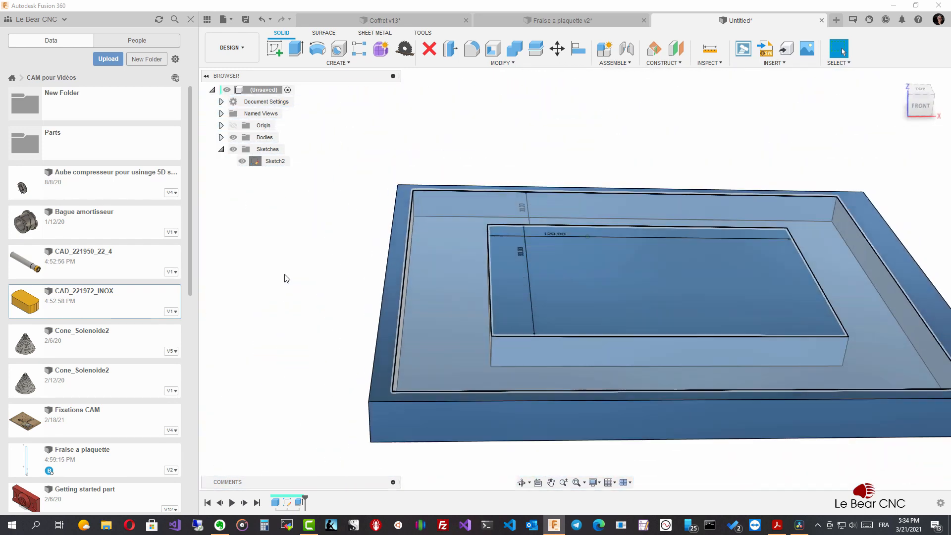
{"action": "scroll", "coordinate": [285, 278], "scroll_direction": "down", "scroll_amount": 5}
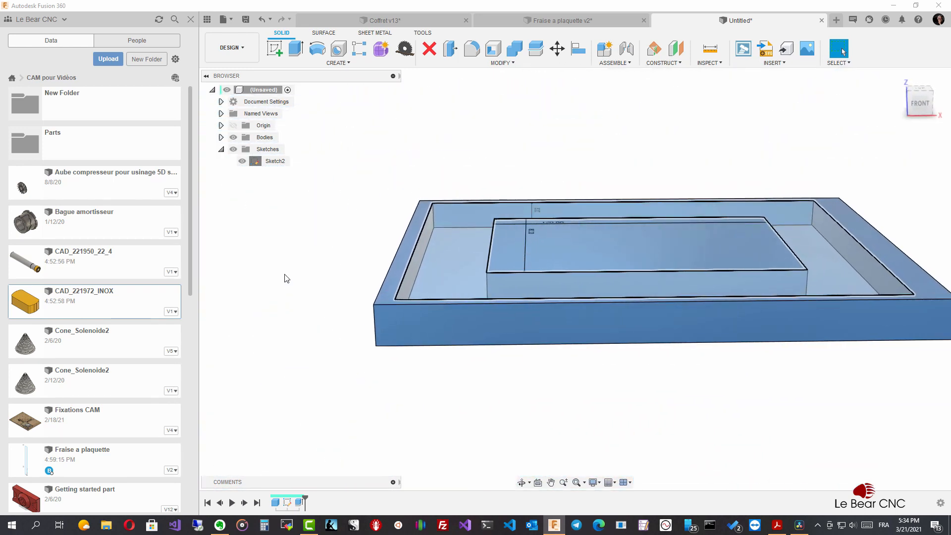
{"action": "scroll", "coordinate": [285, 279], "scroll_direction": "up", "scroll_amount": 5}
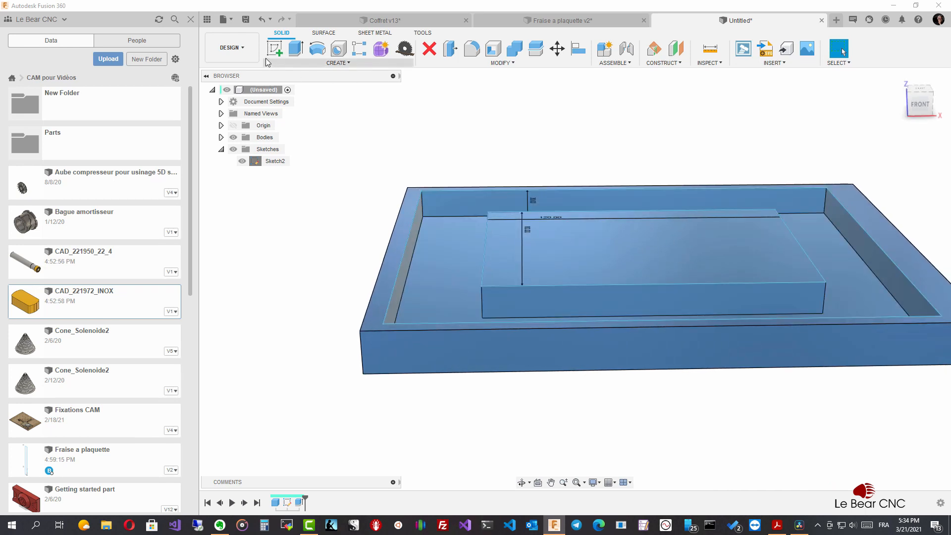
Return to the Manufacture workspace and enable Multiple Depths in the 2D Adaptive operation with a maximum roughing stepdown of 5 mm.
{"action": "left_click", "coordinate": [250, 53]}
{"action": "left_click", "coordinate": [238, 159]}
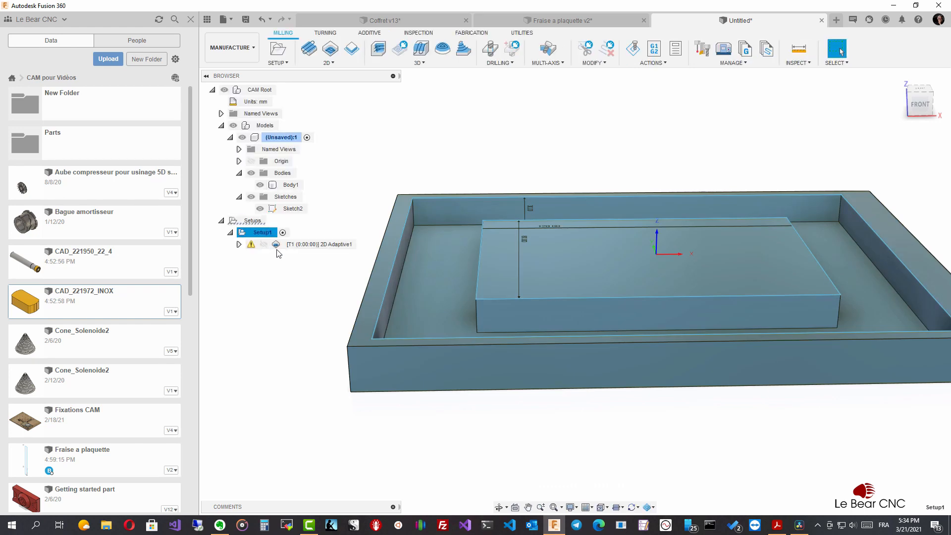
{"action": "right_click", "coordinate": [280, 246]}
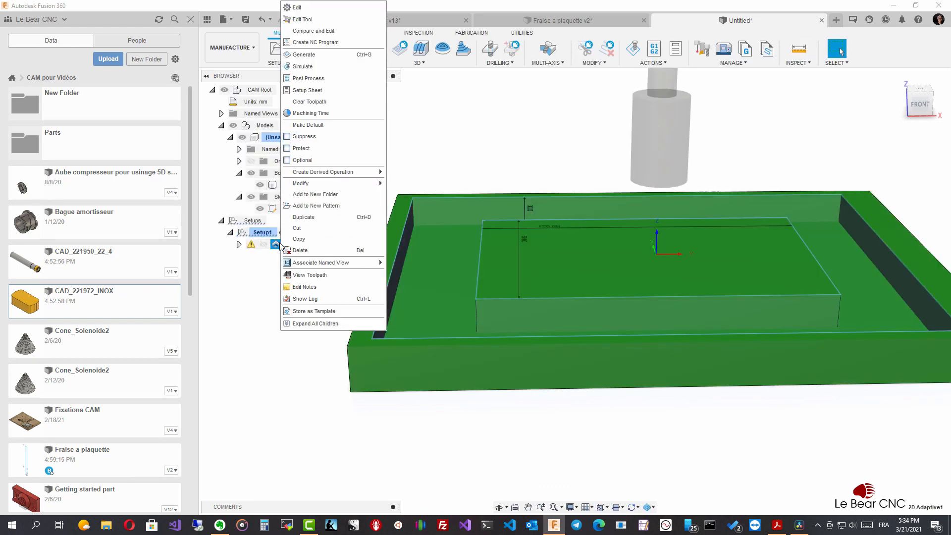
{"action": "left_click", "coordinate": [295, 10]}
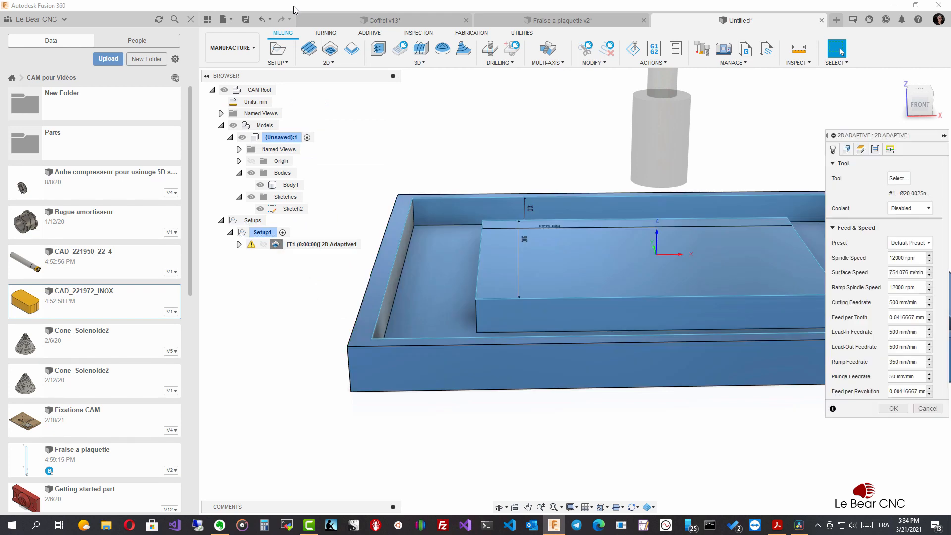
{"action": "left_click", "coordinate": [861, 150]}
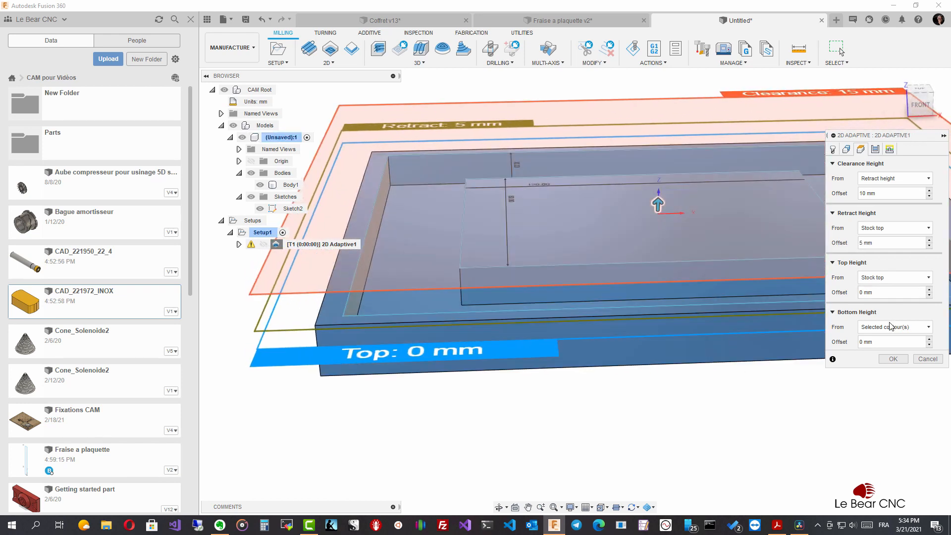
{"action": "mouse_move", "coordinate": [895, 336]}
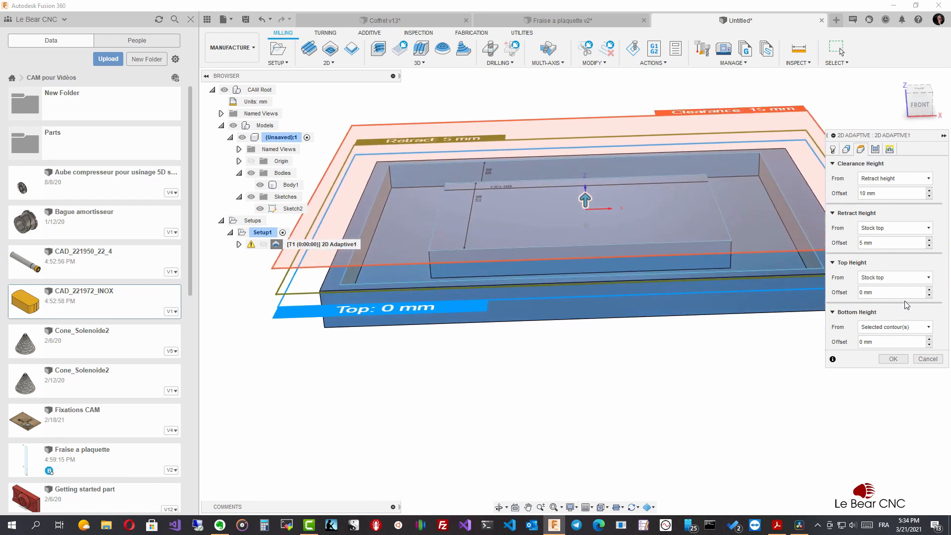
{"action": "left_click", "coordinate": [877, 151]}
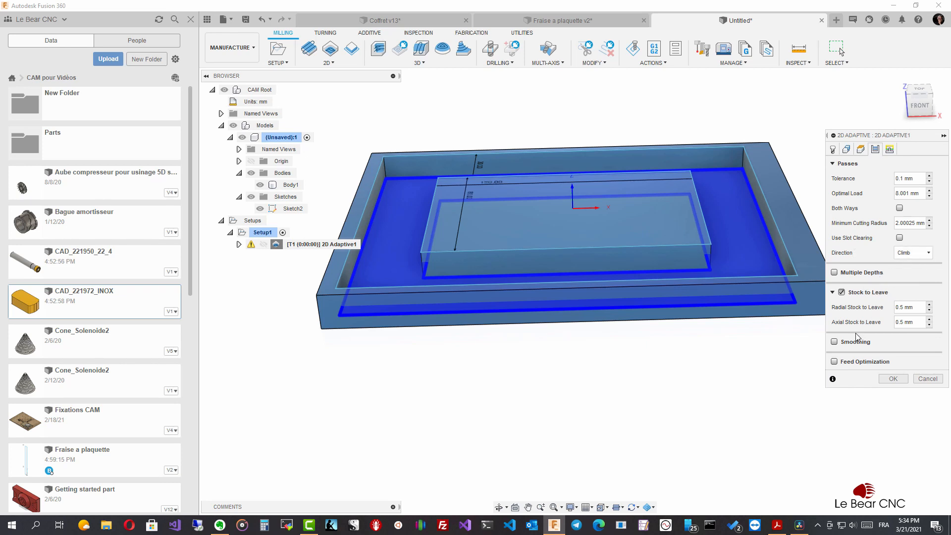
{"action": "left_click", "coordinate": [835, 272]}
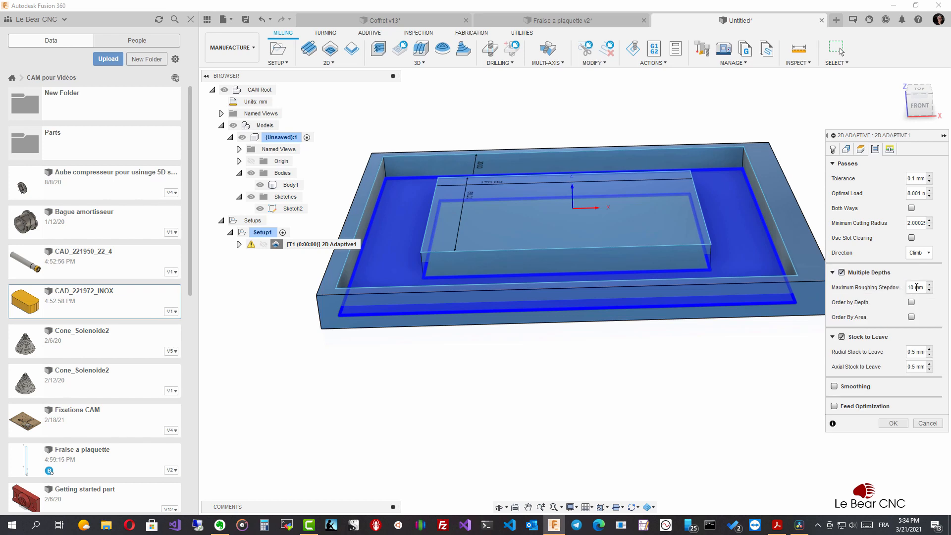
{"action": "left_click_drag", "start_coordinate": [914, 287], "coordinate": [903, 288]}
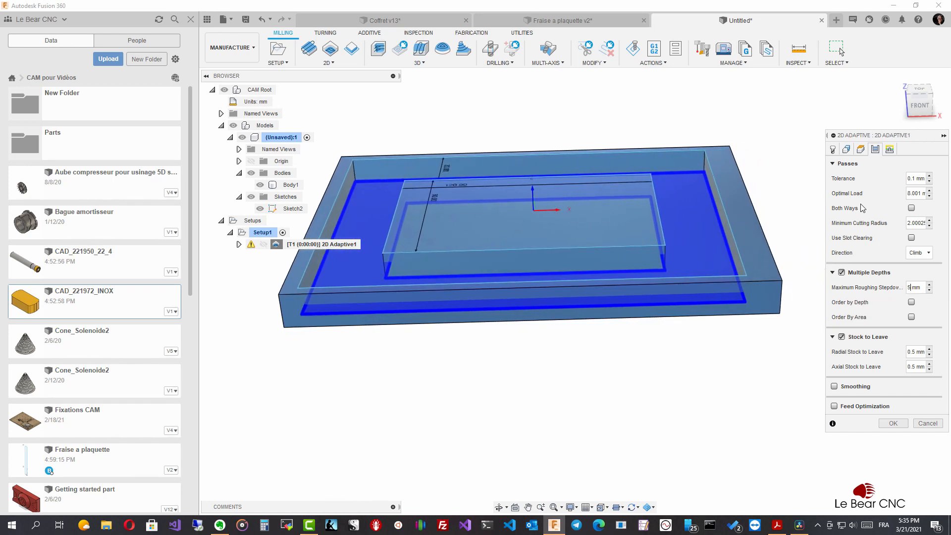
Set the 2D Adaptive's helical ramp diameter to 2 mm and generate the toolpath.
{"action": "left_click", "coordinate": [890, 150]}
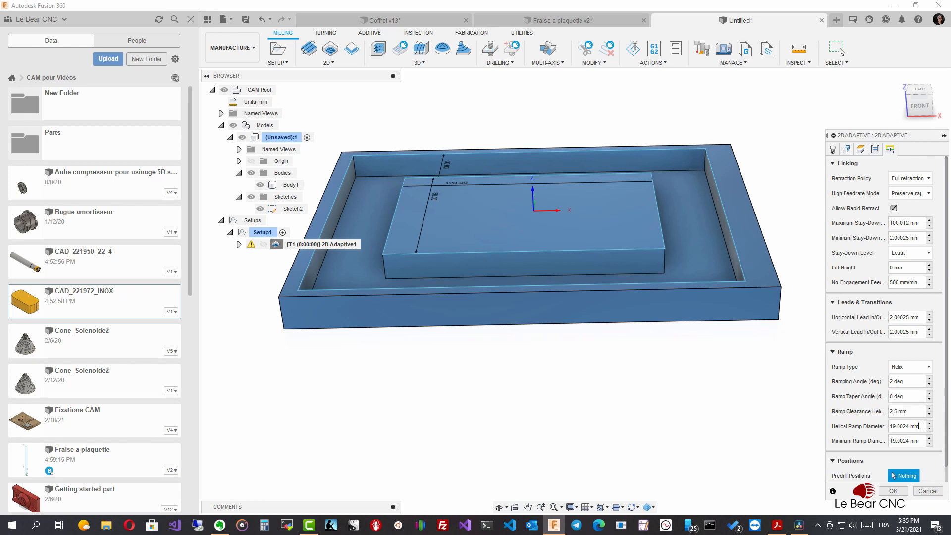
{"action": "left_click_drag", "start_coordinate": [920, 425], "coordinate": [859, 428]}
{"action": "type", "text": "2"}
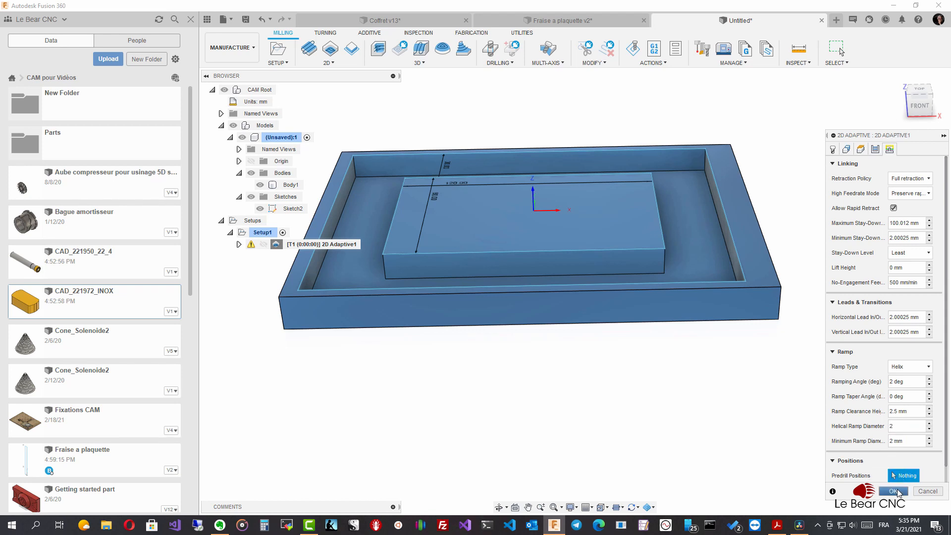
{"action": "left_click", "coordinate": [893, 490]}
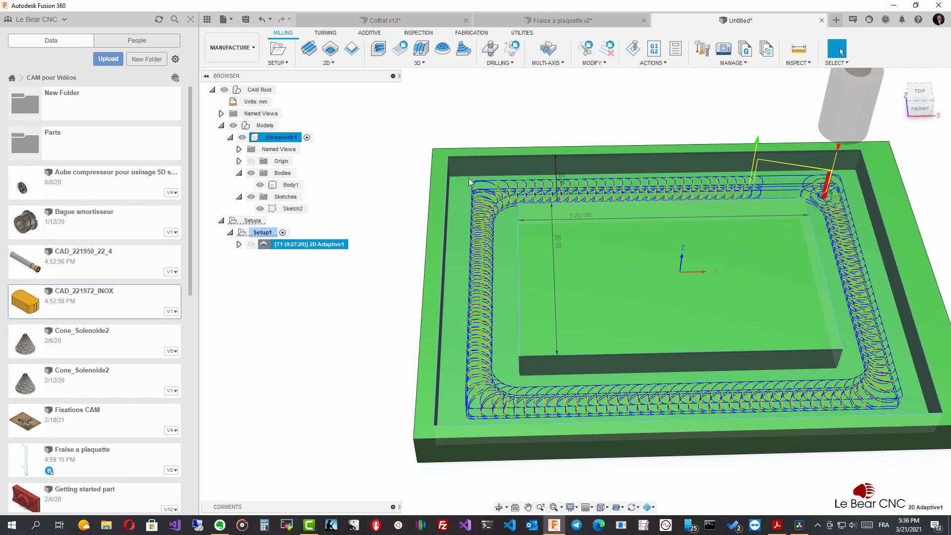
Add a 2D Contour operation to Setup1 using the 3 mm flat downcut mill (Fraise Downcut 3 mm à bout plat) from the Bois library.
{"action": "left_click", "coordinate": [267, 233]}
{"action": "right_click", "coordinate": [270, 234]}
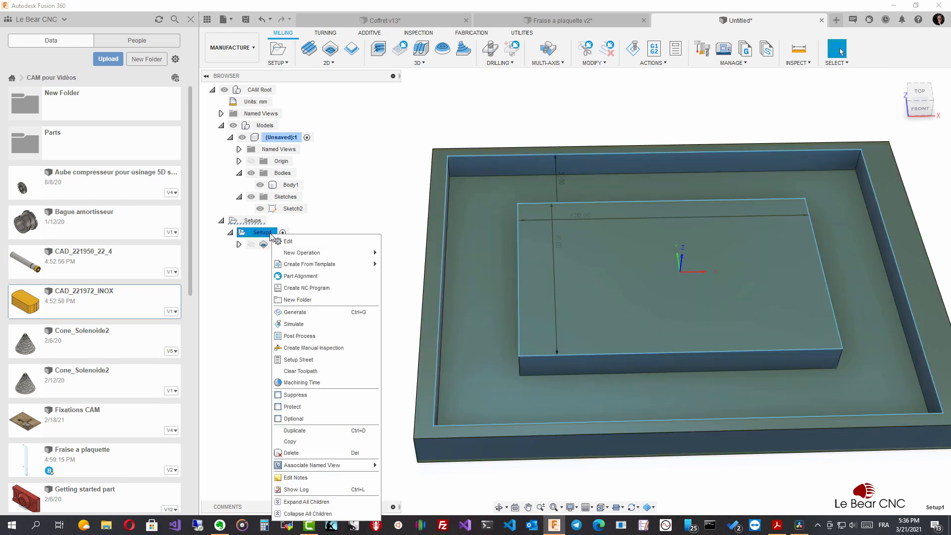
{"action": "mouse_move", "coordinate": [296, 254]}
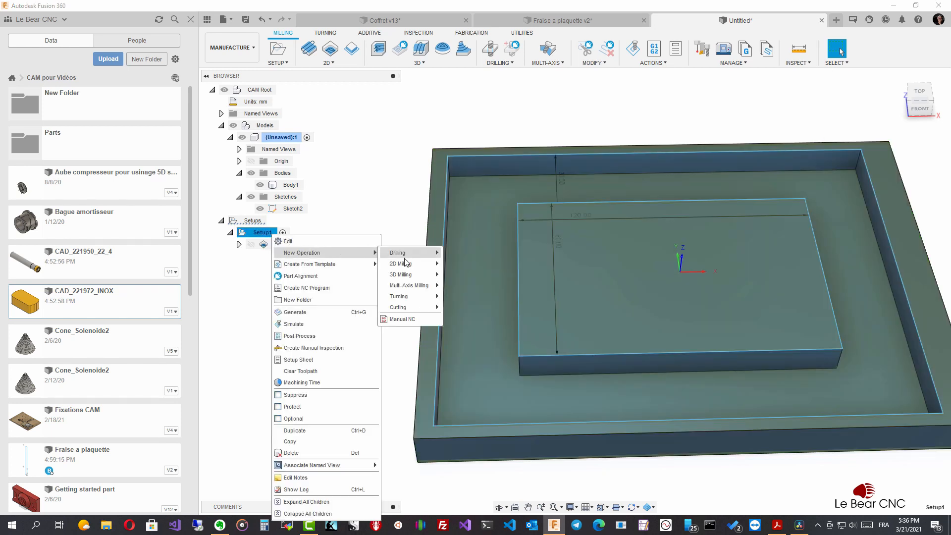
{"action": "mouse_move", "coordinate": [405, 268]}
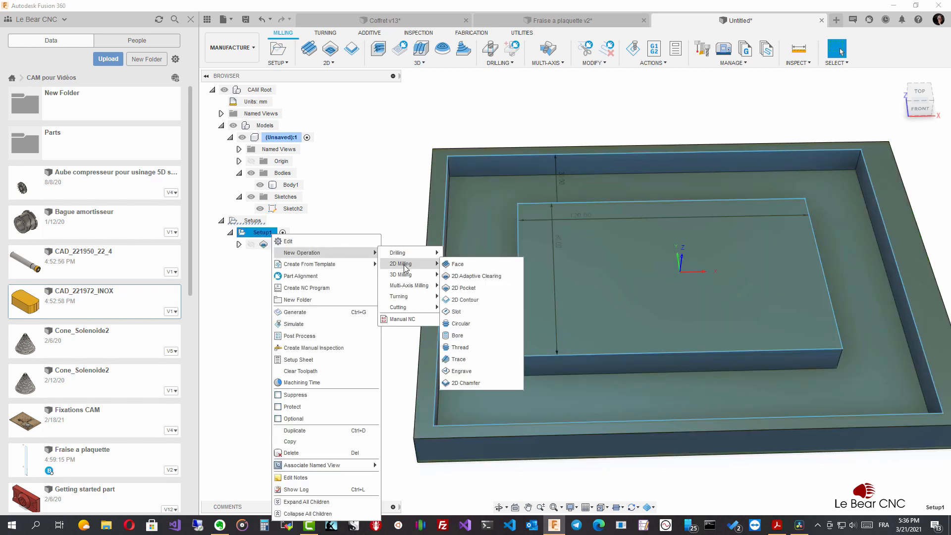
{"action": "left_click", "coordinate": [473, 300]}
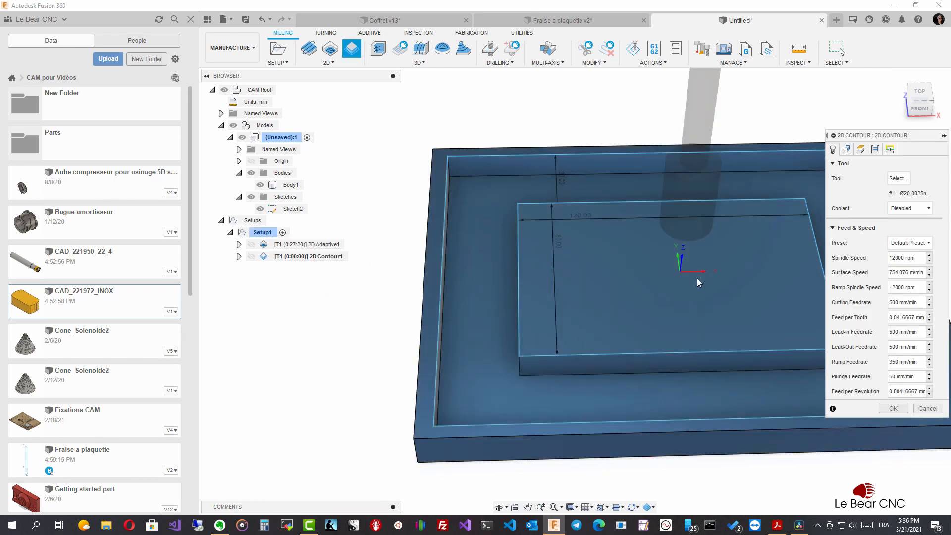
{"action": "left_click", "coordinate": [898, 179]}
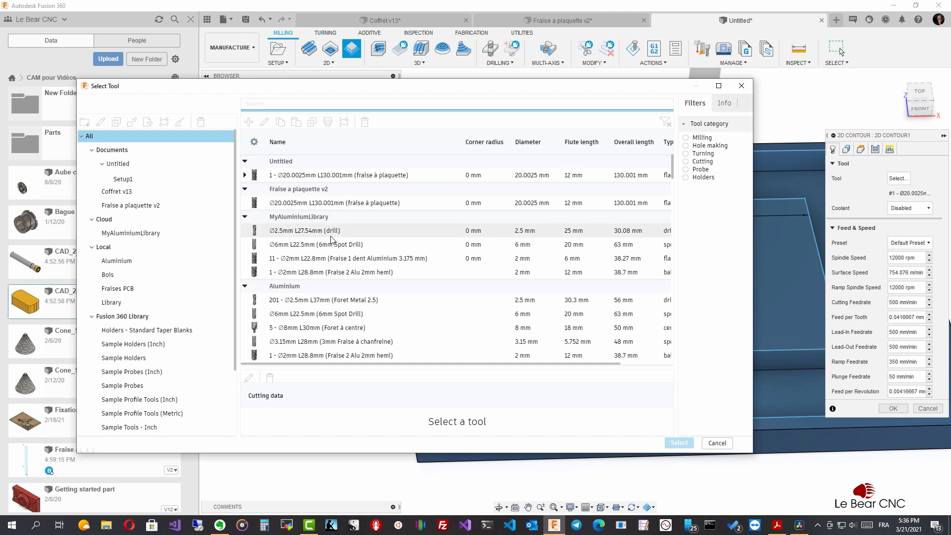
{"action": "left_click", "coordinate": [113, 278]}
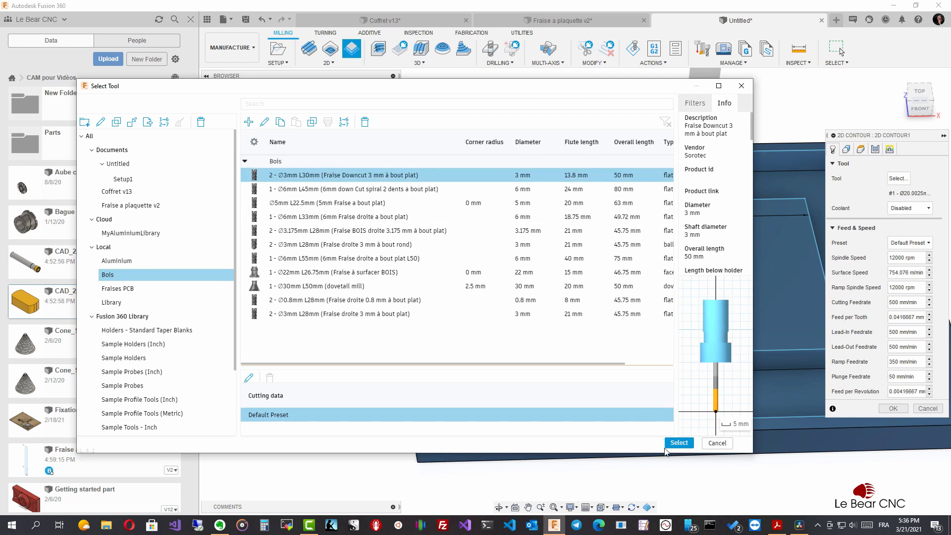
{"action": "left_click", "coordinate": [670, 445]}
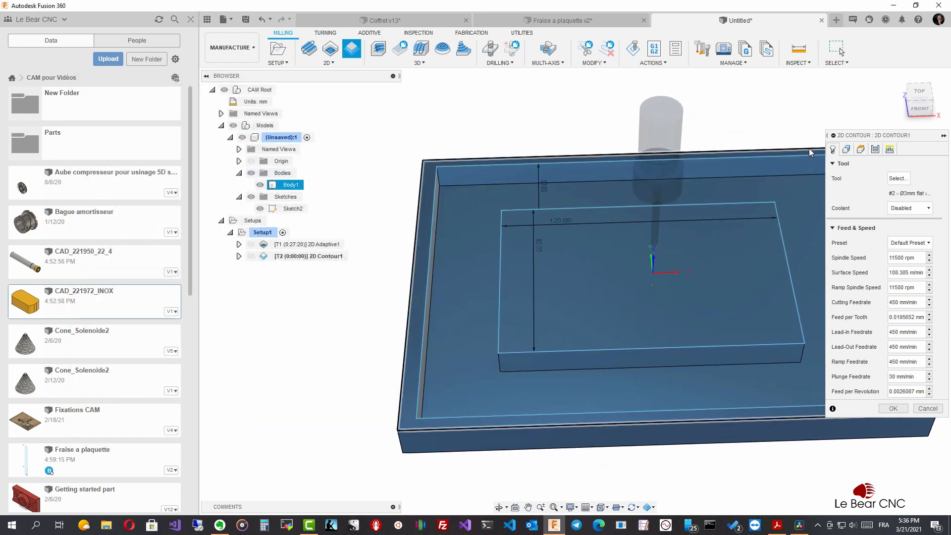
Hide the sketches, select the bottom edges of the pocket's outer wall and of the island as contours, and generate the 2D Contour toolpath.
{"action": "left_click", "coordinate": [846, 149]}
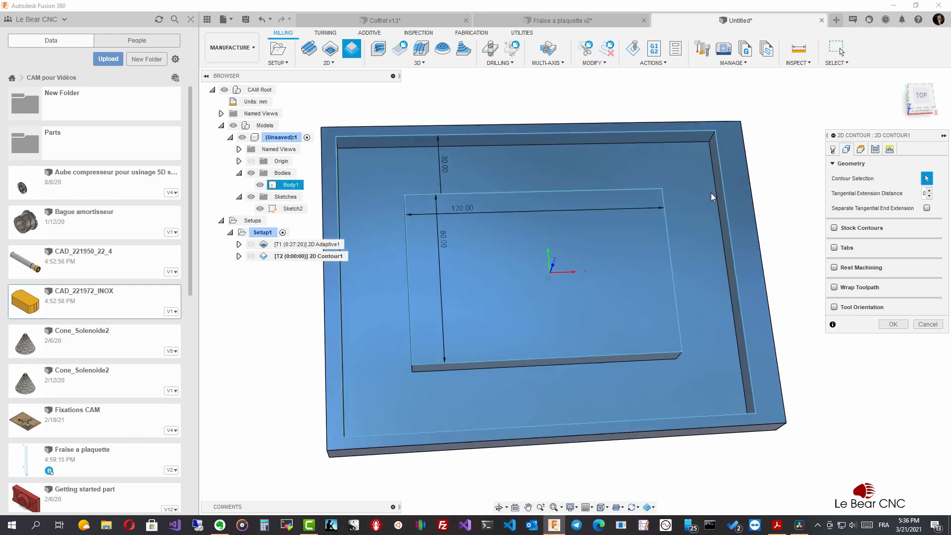
{"action": "left_click", "coordinate": [699, 120]}
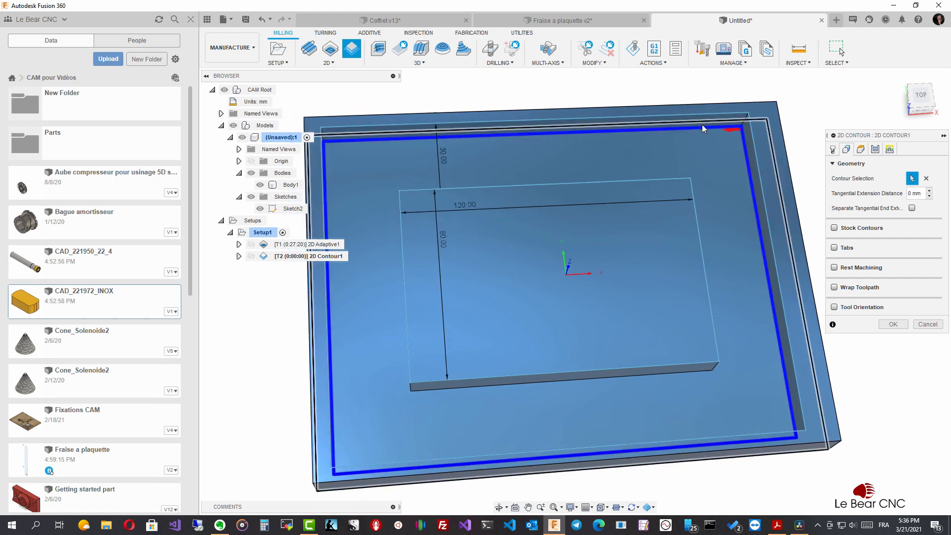
{"action": "left_click", "coordinate": [252, 197]}
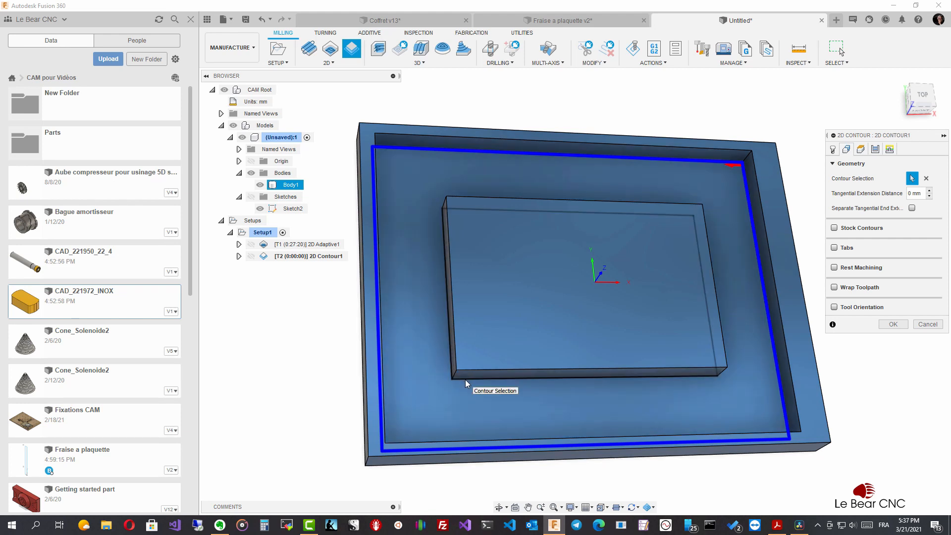
{"action": "left_click", "coordinate": [465, 379]}
{"action": "middle_click_drag", "start_coordinate": [555, 390], "coordinate": [848, 170], "text": "shift"}
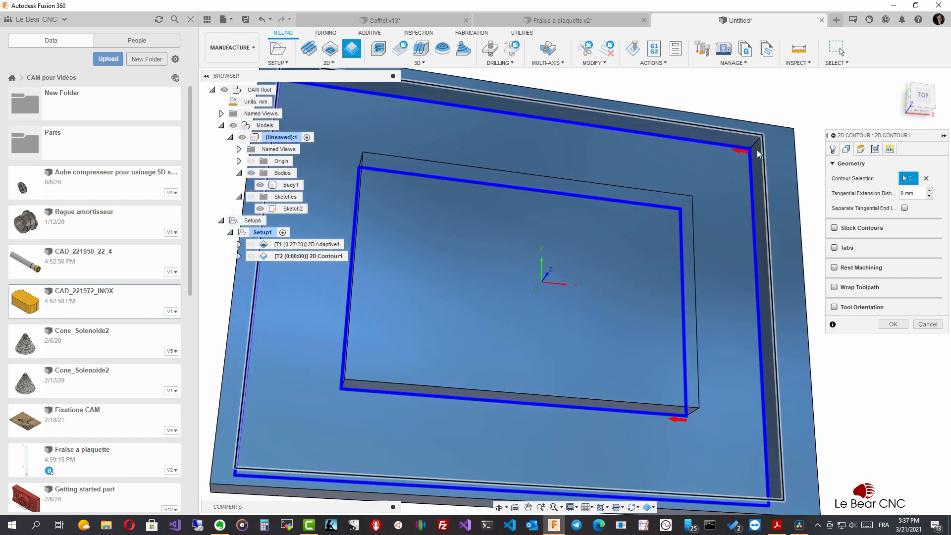
{"action": "middle_click_drag", "start_coordinate": [757, 150], "coordinate": [307, 338], "text": "shift"}
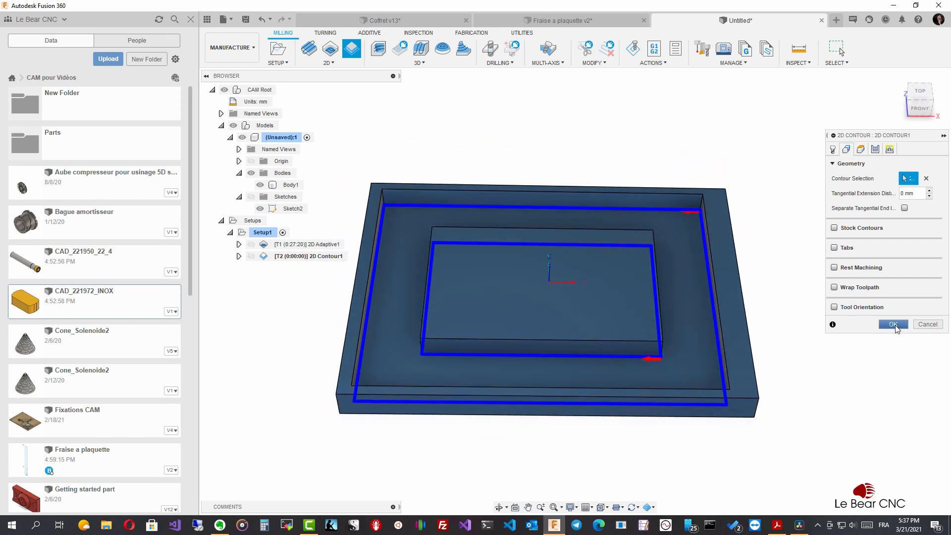
{"action": "left_click", "coordinate": [894, 324]}
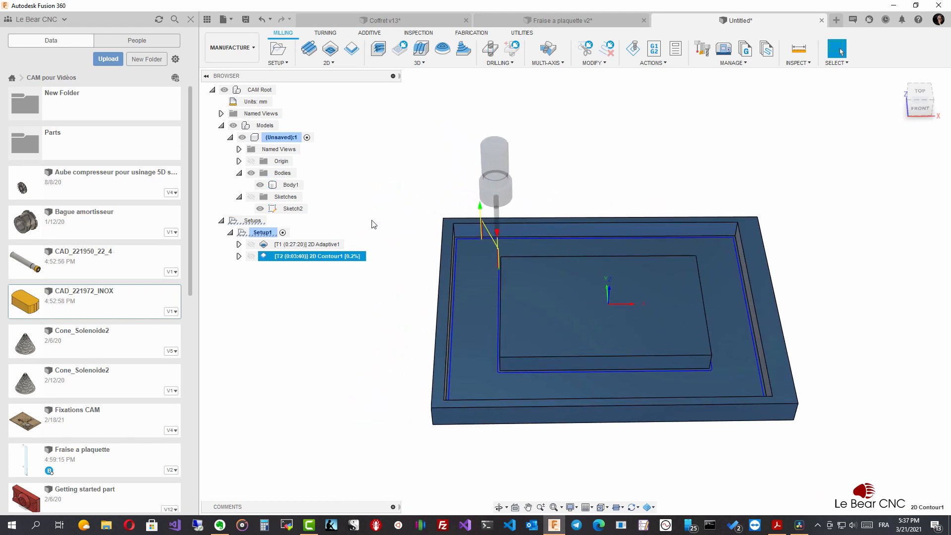
Simulate all of Setup1's operations with the toolpath lines hidden, and close the simulation.
{"action": "left_click", "coordinate": [263, 233]}
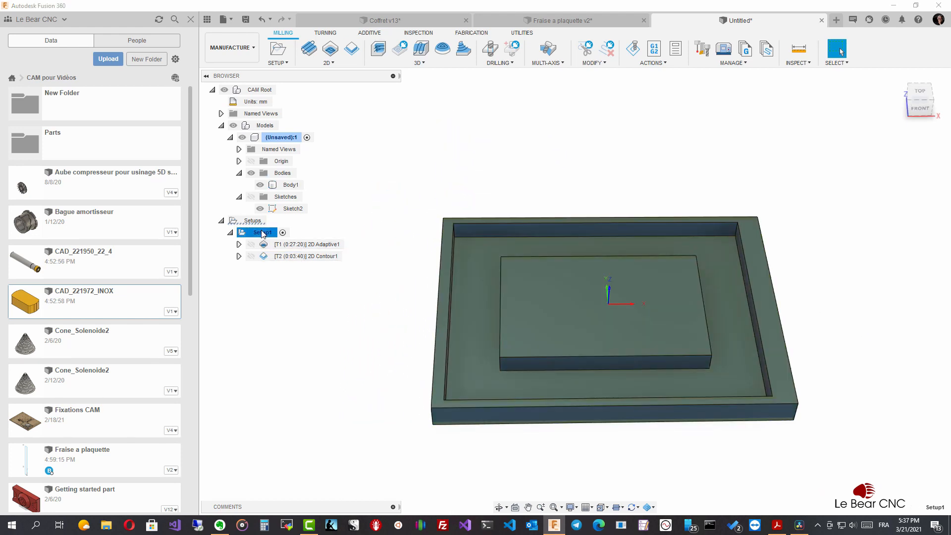
{"action": "right_click", "coordinate": [262, 233]}
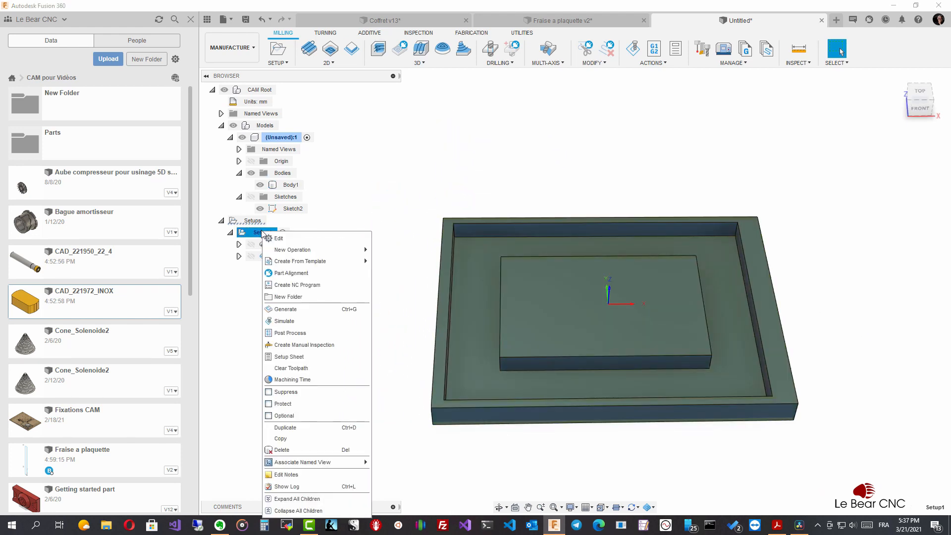
{"action": "left_click", "coordinate": [293, 322]}
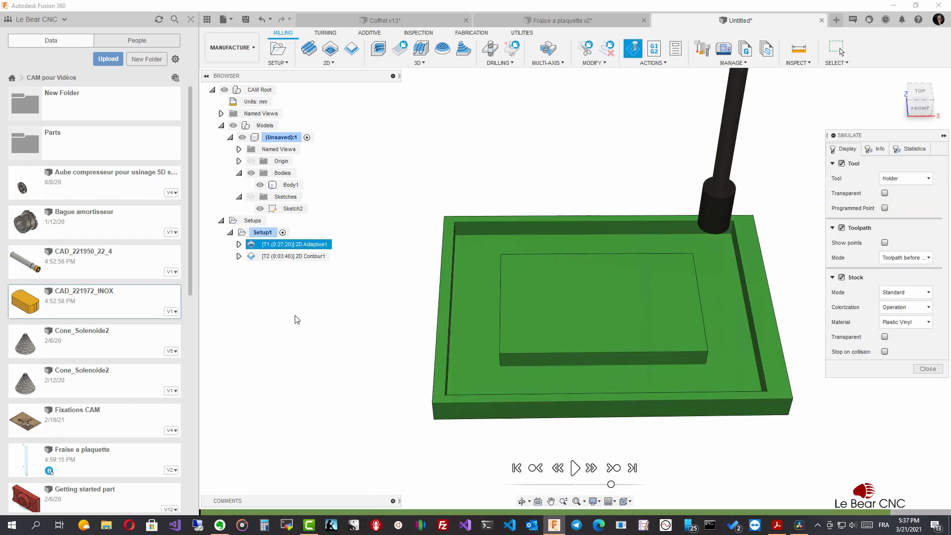
{"action": "left_click", "coordinate": [574, 468]}
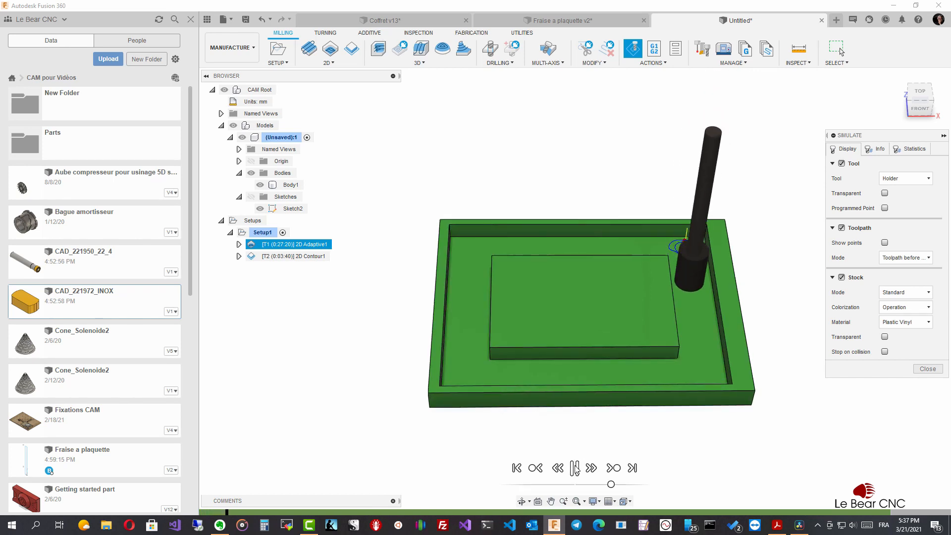
{"action": "left_click", "coordinate": [842, 228]}
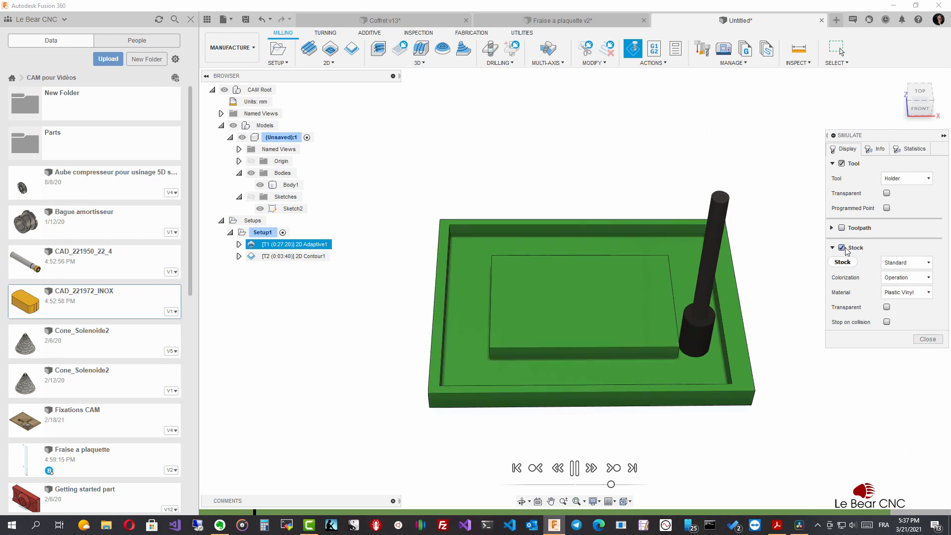
{"action": "left_click", "coordinate": [928, 339]}
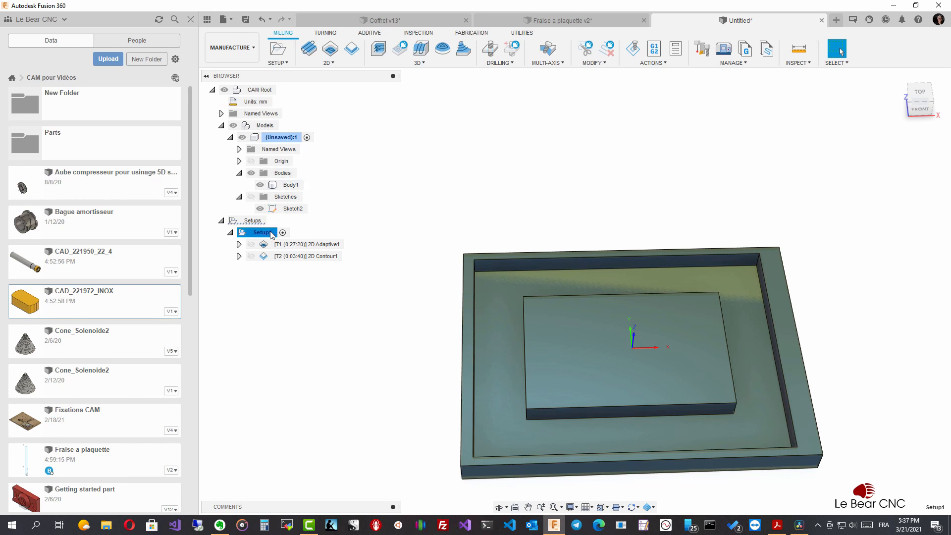
Edit Setup1 and change its stock mode from the solid body to a fixed size box.
{"action": "left_click", "coordinate": [310, 225]}
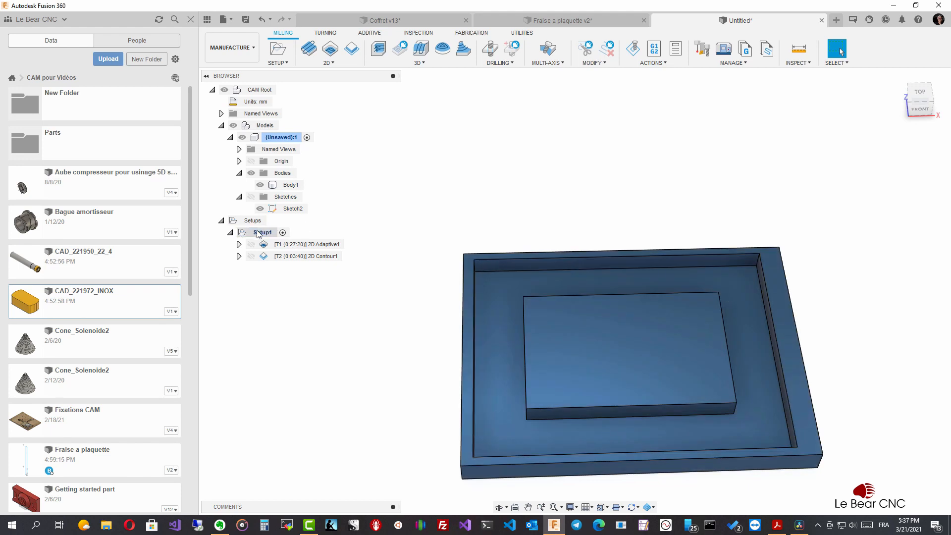
{"action": "right_click", "coordinate": [257, 235]}
{"action": "left_click", "coordinate": [276, 240]}
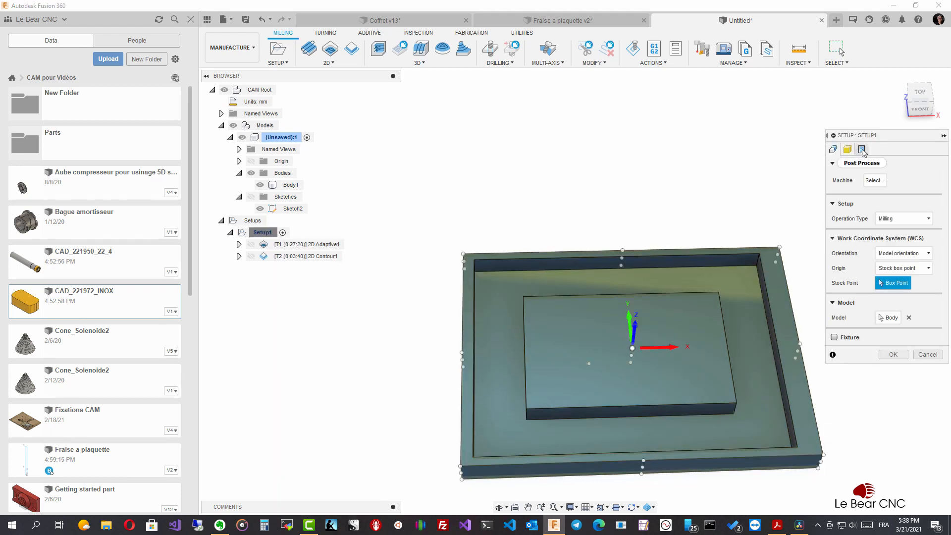
{"action": "left_click", "coordinate": [848, 151]}
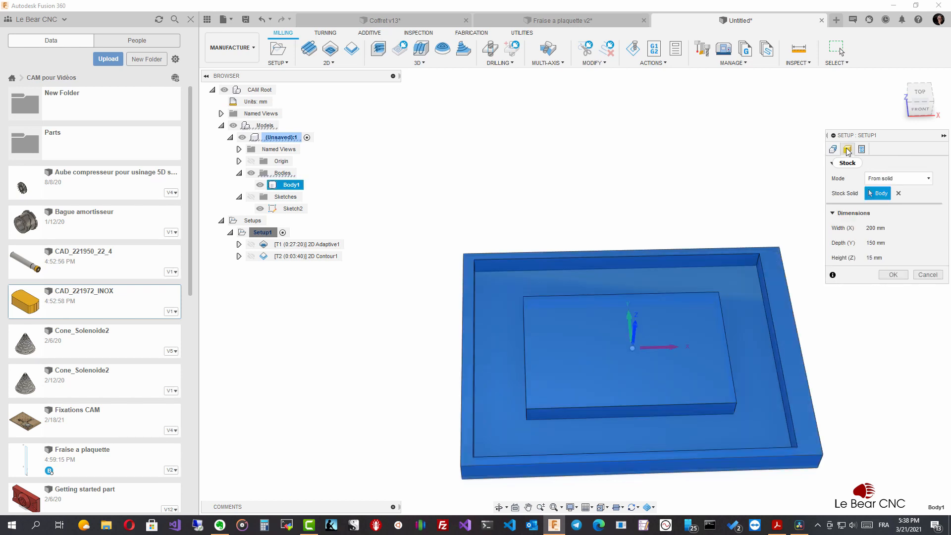
{"action": "left_click", "coordinate": [929, 180]}
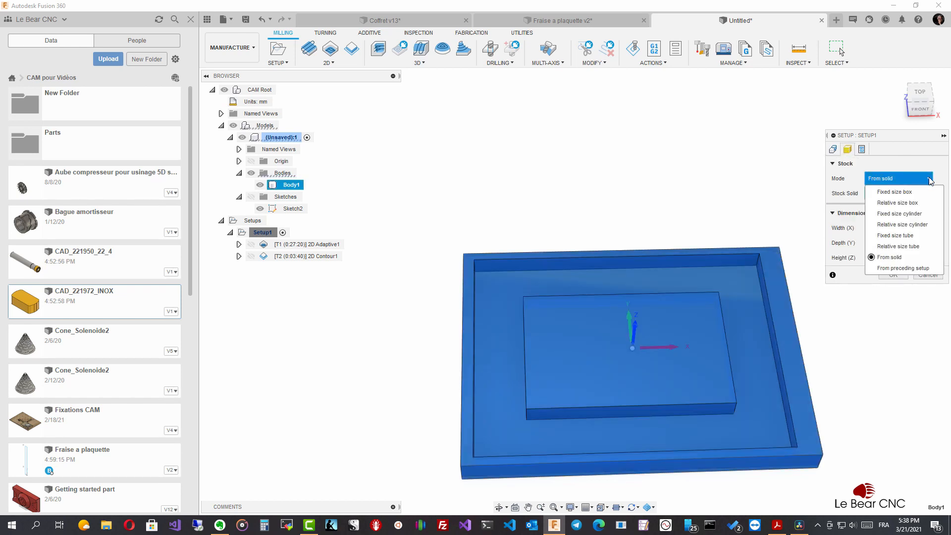
{"action": "left_click", "coordinate": [894, 192]}
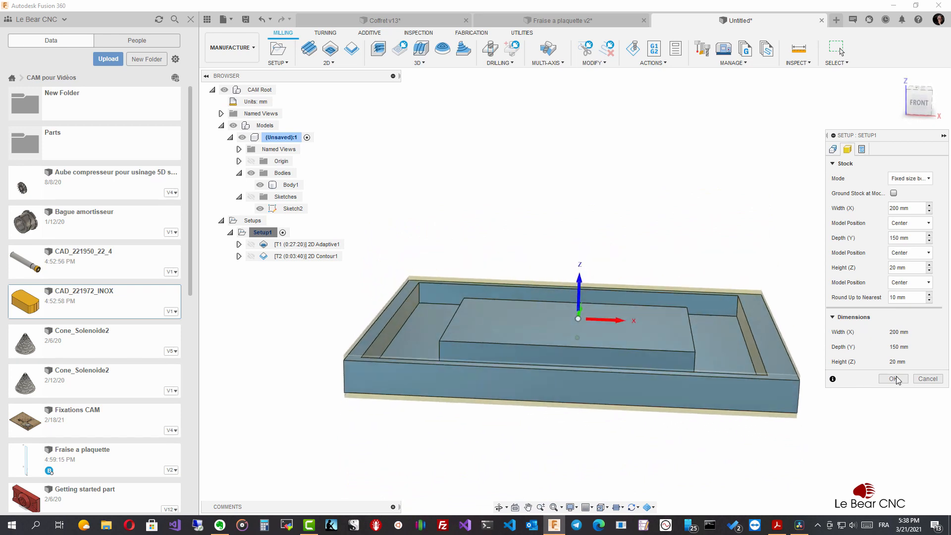
{"action": "left_click", "coordinate": [896, 377]}
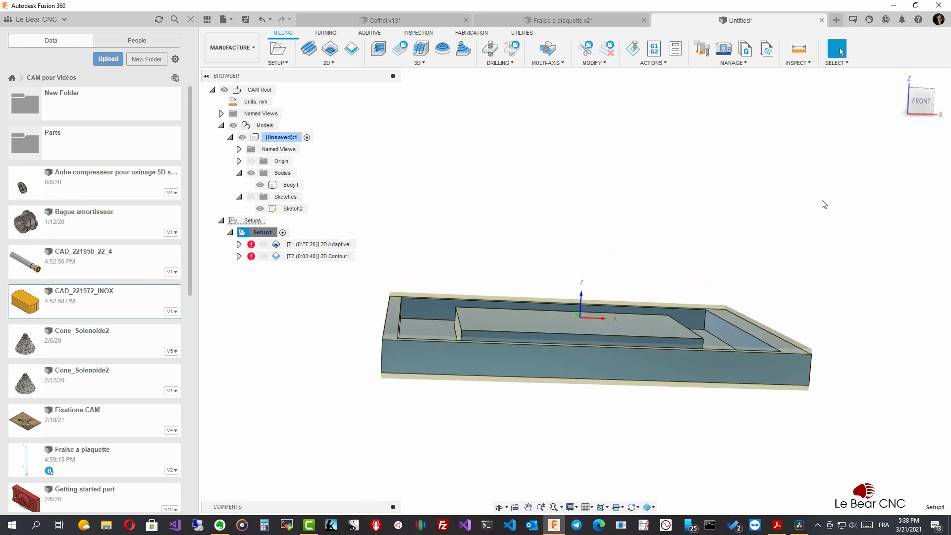
Check the lengths of the plate's long and short outer edges in the Design workspace, and return to the Manufacture workspace.
{"action": "left_click", "coordinate": [284, 187]}
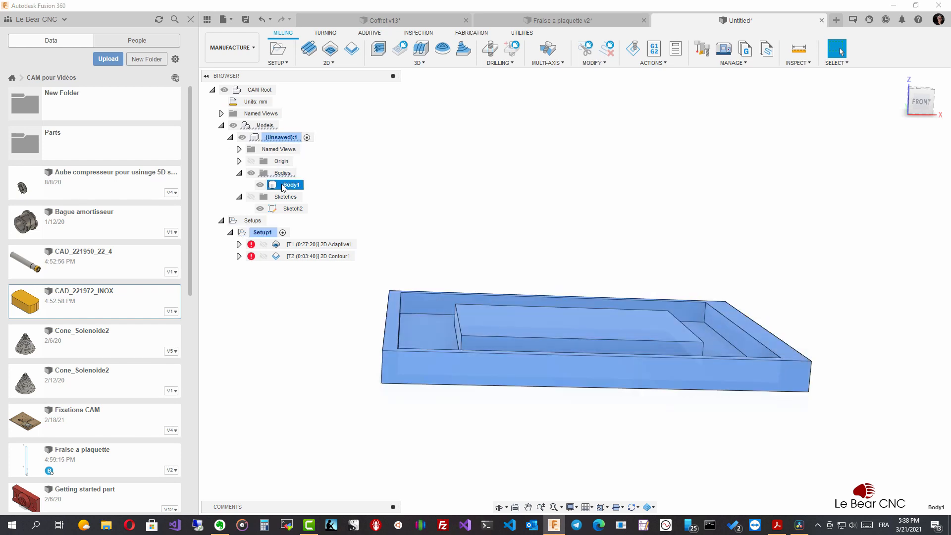
{"action": "left_click", "coordinate": [251, 46]}
{"action": "left_click", "coordinate": [238, 75]}
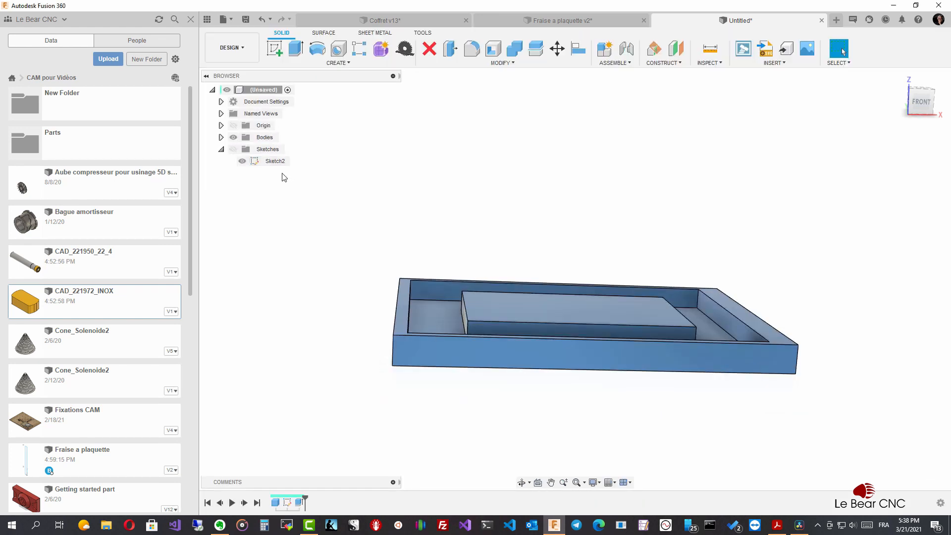
{"action": "left_click", "coordinate": [221, 138]}
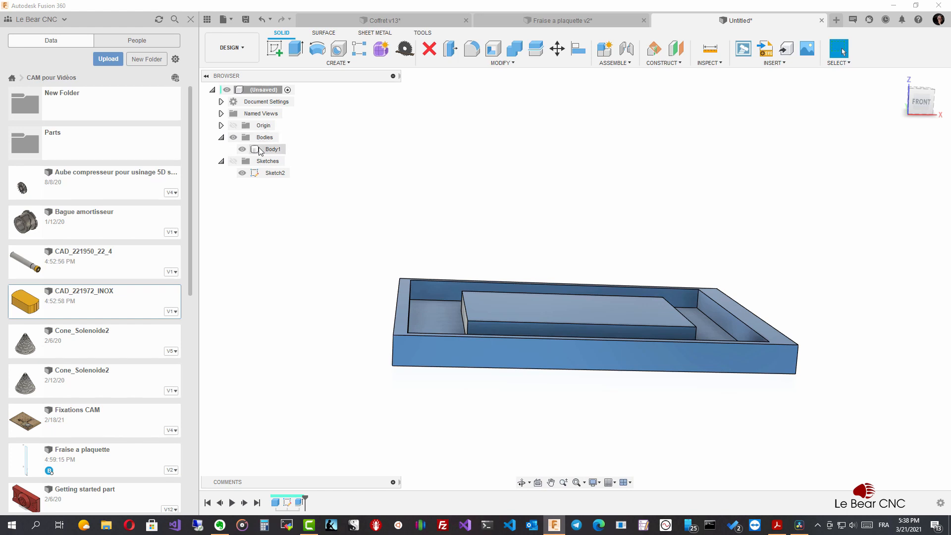
{"action": "left_click", "coordinate": [262, 149]}
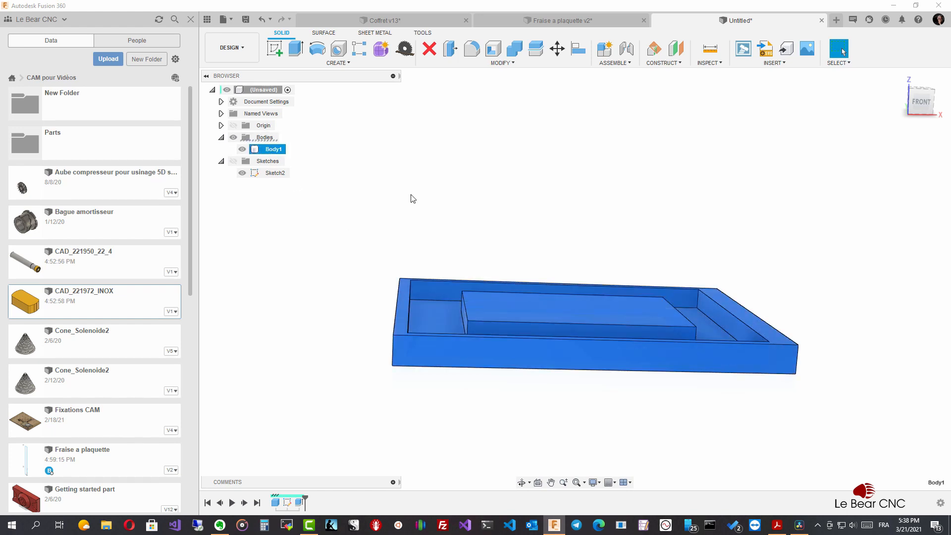
{"action": "left_click", "coordinate": [722, 65]}
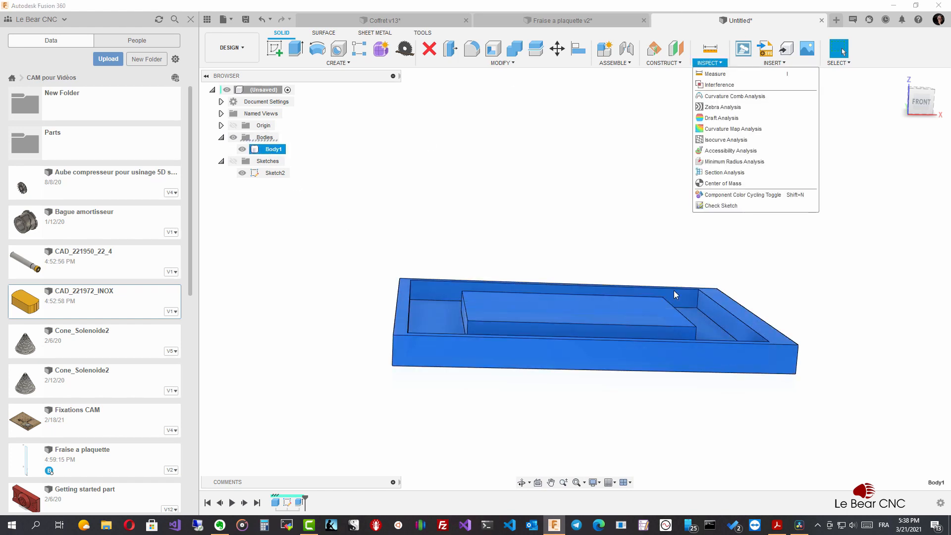
{"action": "left_click", "coordinate": [673, 341]}
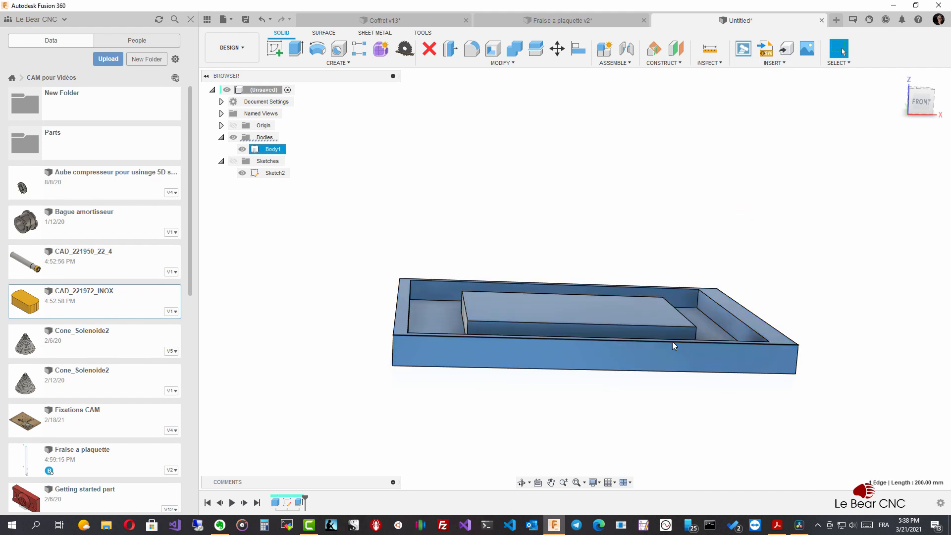
{"action": "left_click", "coordinate": [797, 369]}
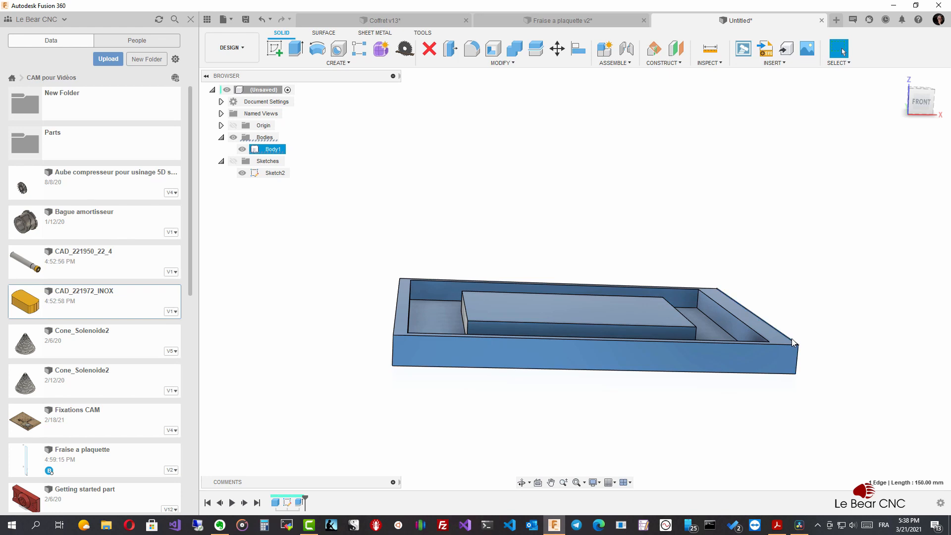
{"action": "left_click", "coordinate": [254, 56]}
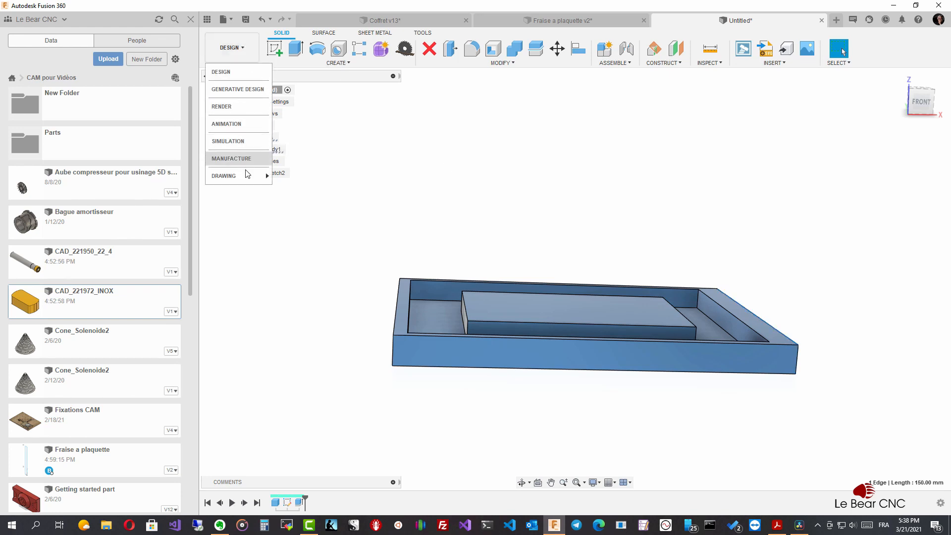
{"action": "mouse_move", "coordinate": [246, 176]}
{"action": "left_click", "coordinate": [245, 160]}
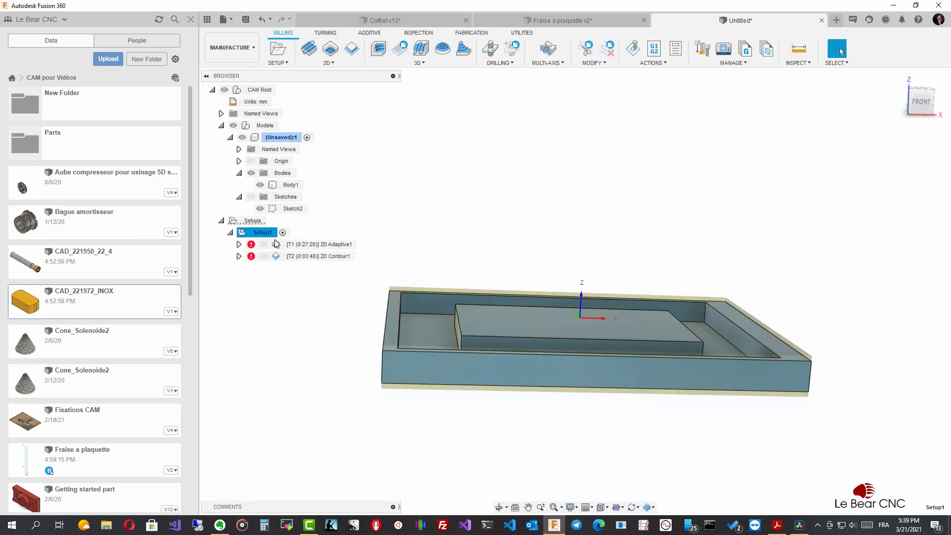
Edit Setup1 and set the fixed size stock box's height (Z) to 15 mm.
{"action": "left_click", "coordinate": [315, 225]}
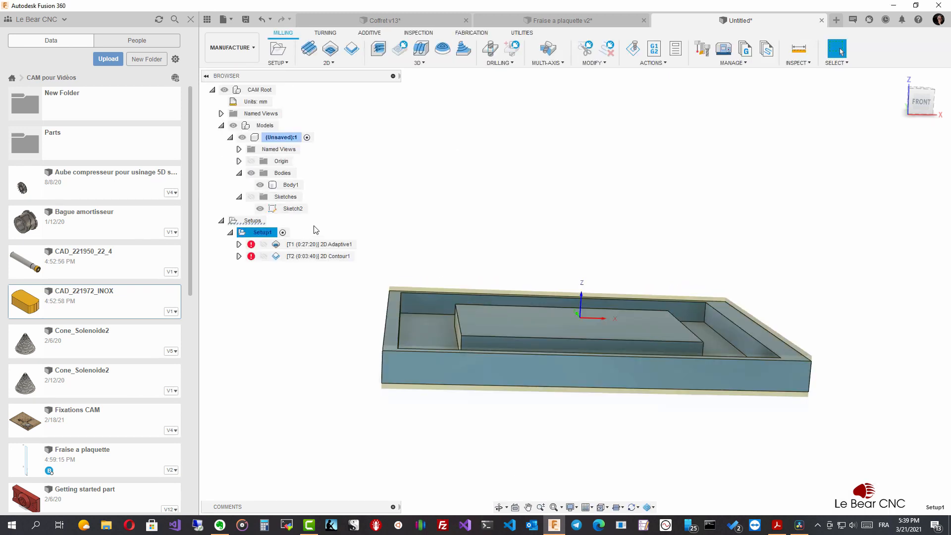
{"action": "right_click", "coordinate": [262, 234]}
{"action": "left_click", "coordinate": [276, 241]}
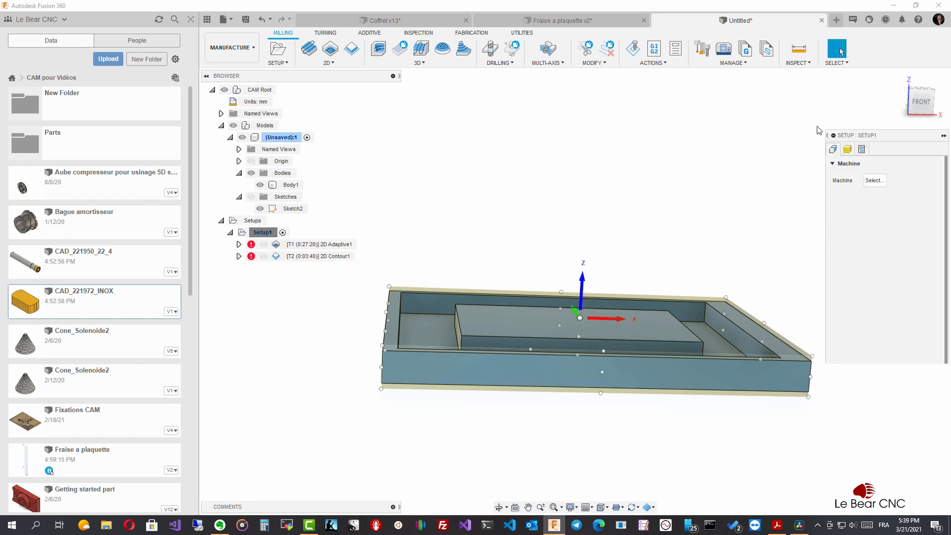
{"action": "left_click", "coordinate": [847, 149]}
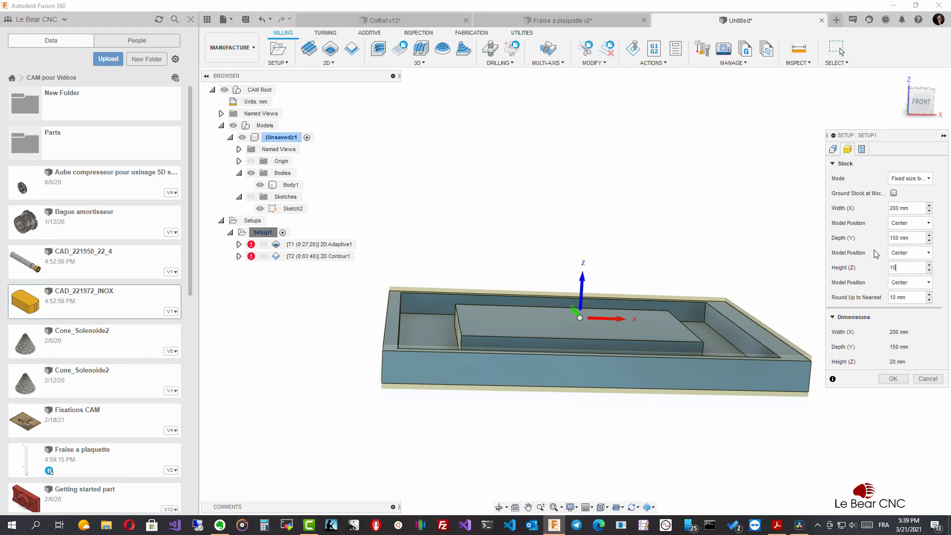
{"action": "key", "text": "Return"}
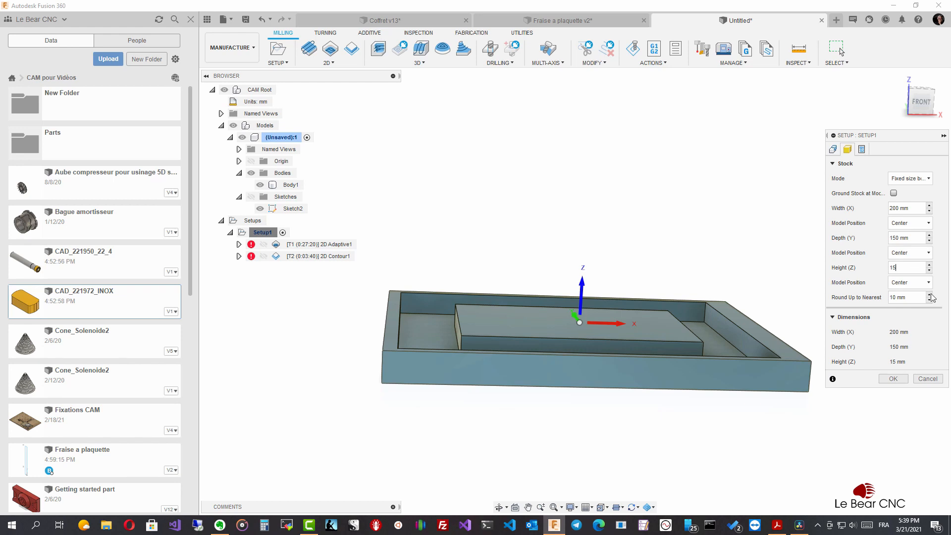
{"action": "left_click", "coordinate": [894, 379]}
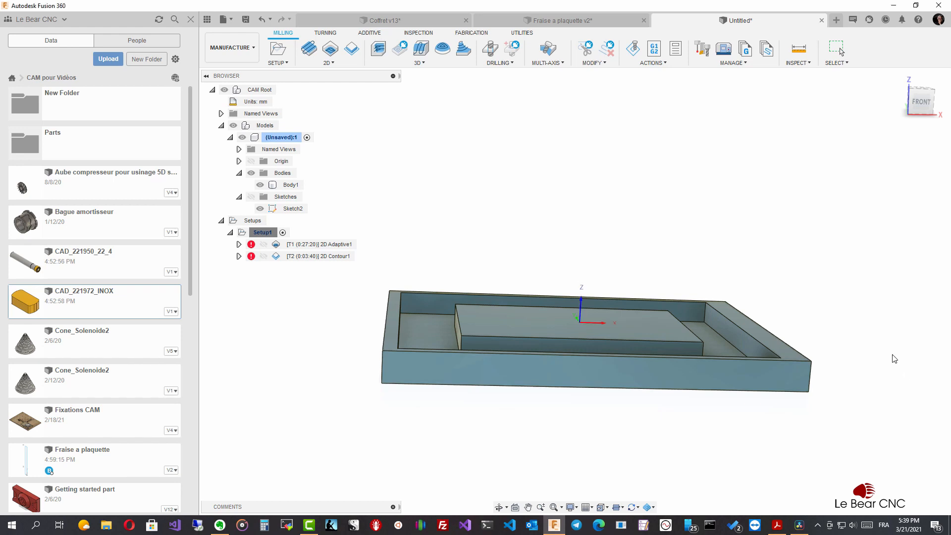
Regenerate the toolpaths of all operations in Setup1.
{"action": "left_click", "coordinate": [261, 249]}
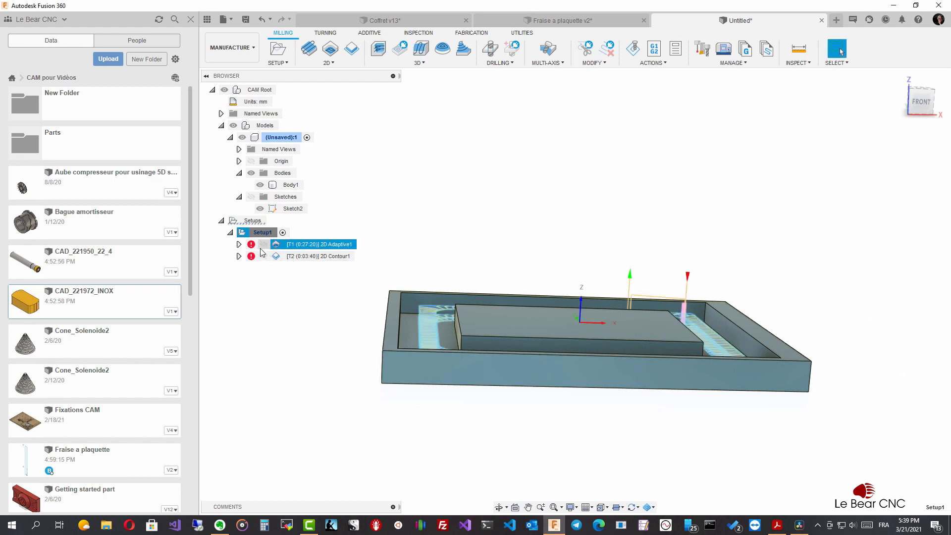
{"action": "left_click", "coordinate": [258, 237]}
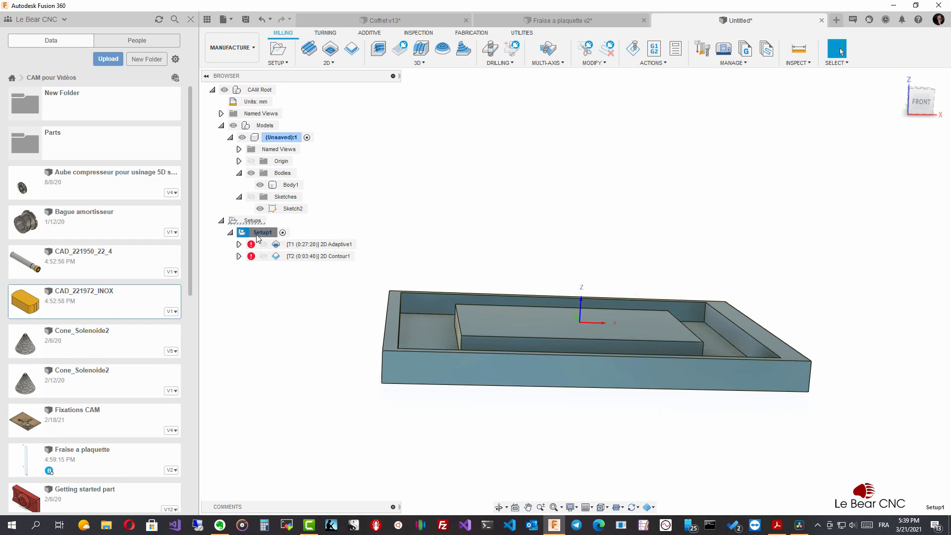
{"action": "right_click", "coordinate": [257, 236]}
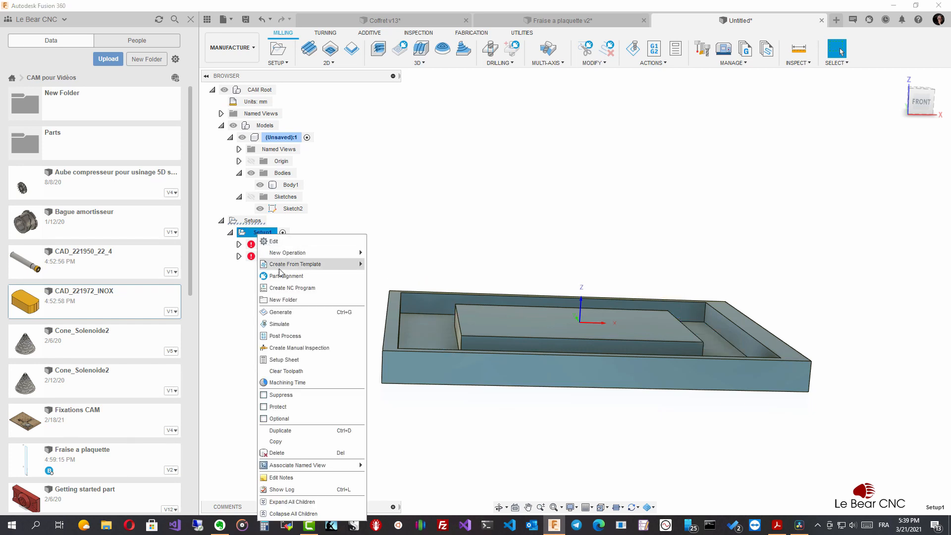
{"action": "left_click", "coordinate": [284, 312]}
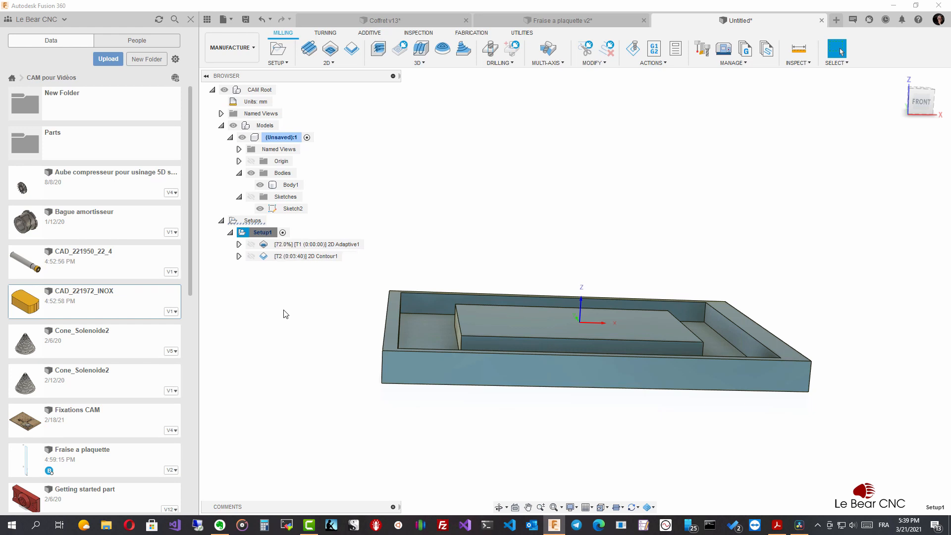
Simulate all of Setup1's operations with the models hidden, and close the simulation.
{"action": "right_click", "coordinate": [261, 234]}
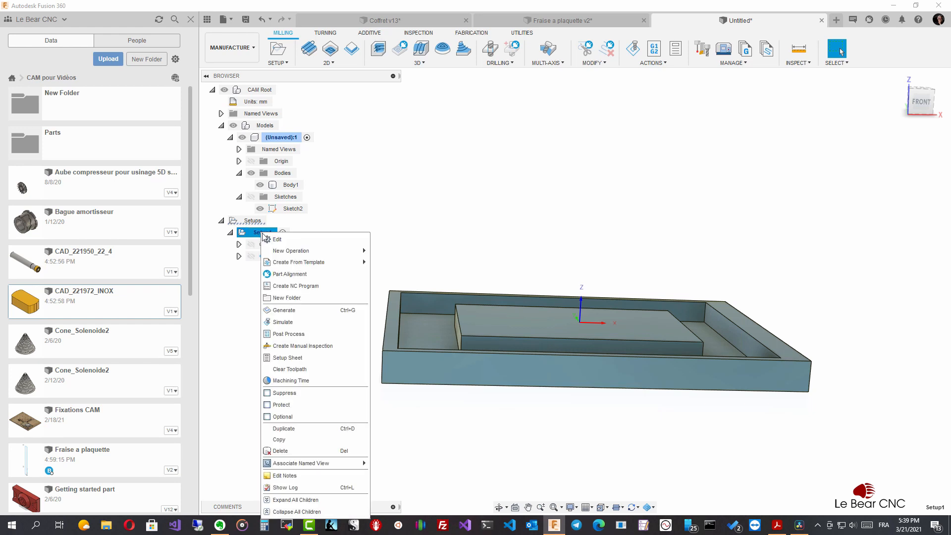
{"action": "left_click", "coordinate": [294, 322]}
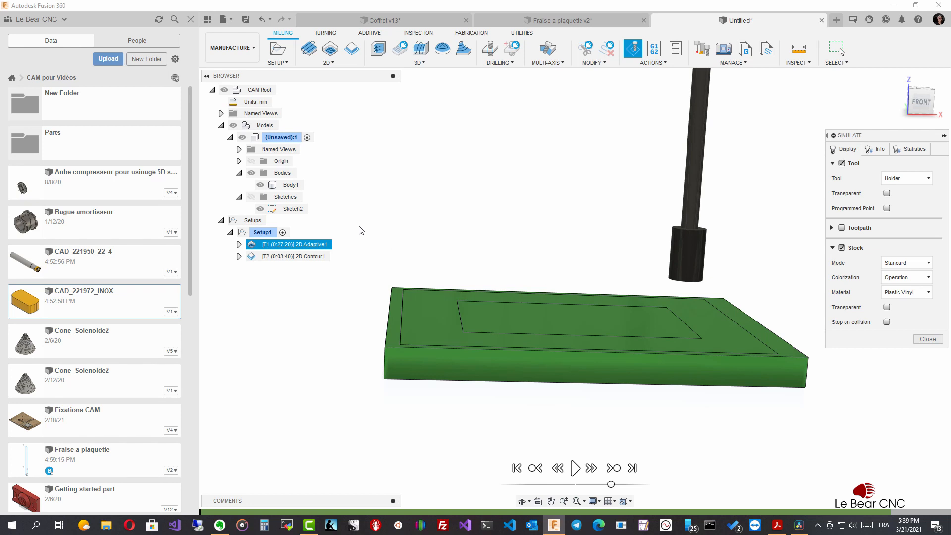
{"action": "left_click", "coordinate": [233, 125]}
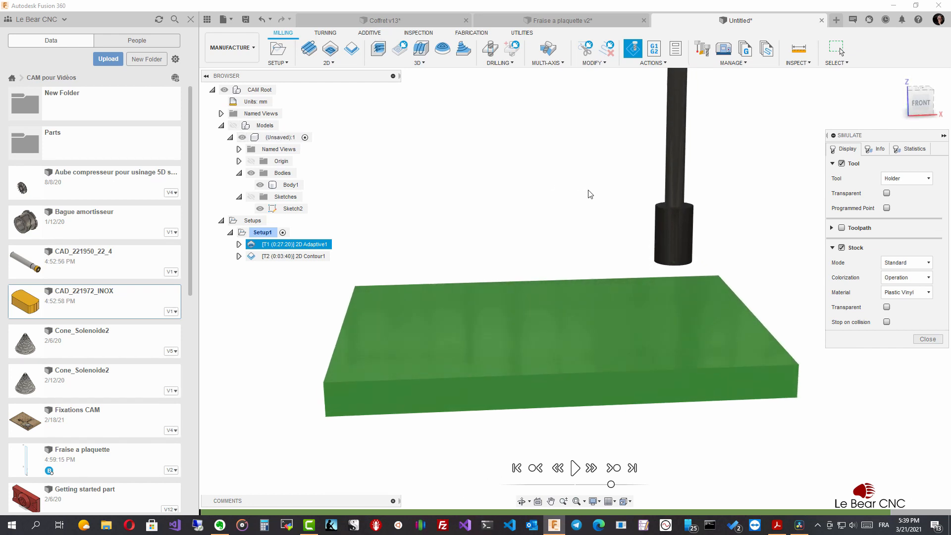
{"action": "left_click", "coordinate": [575, 468]}
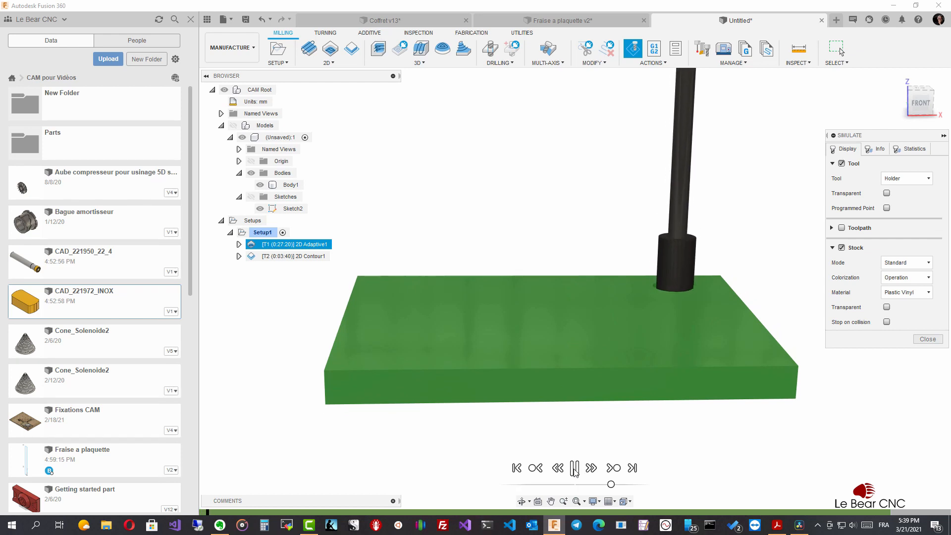
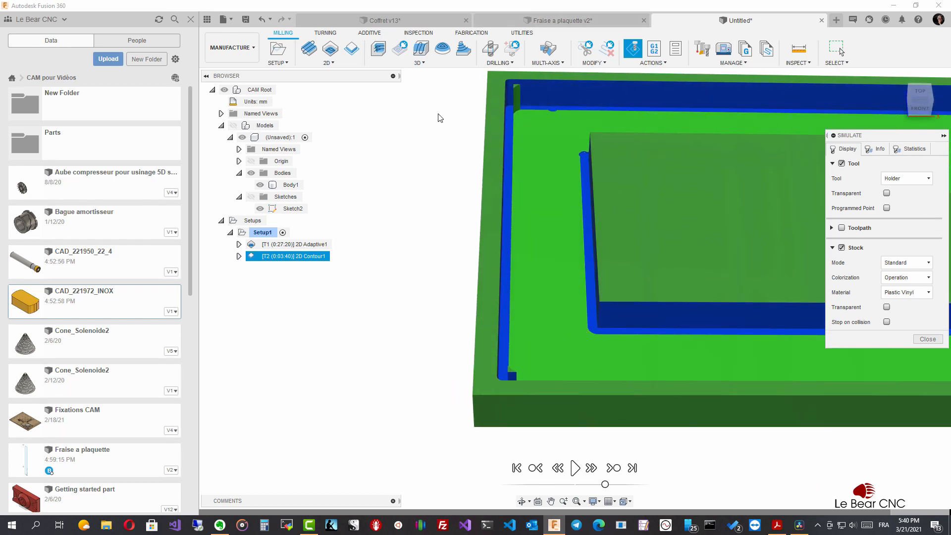
{"action": "left_click", "coordinate": [302, 246]}
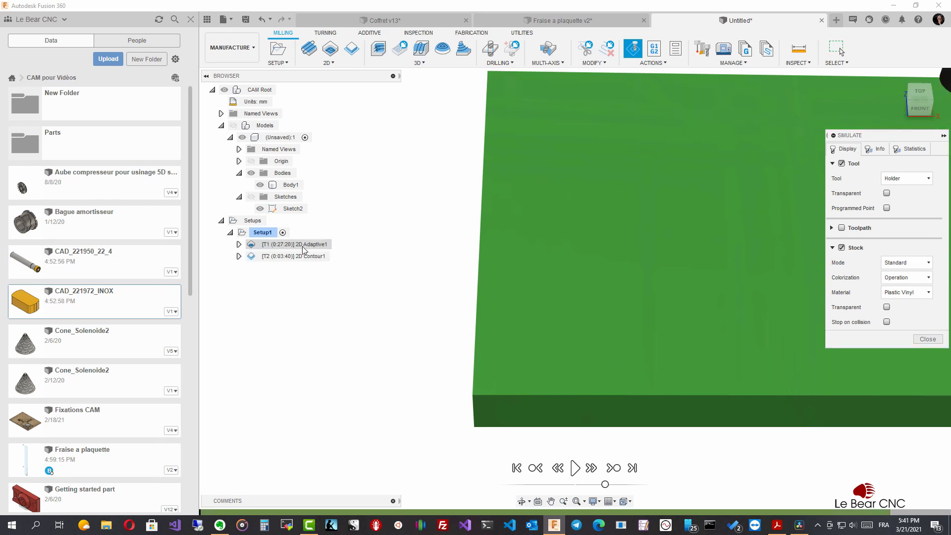
{"action": "right_click", "coordinate": [304, 249]}
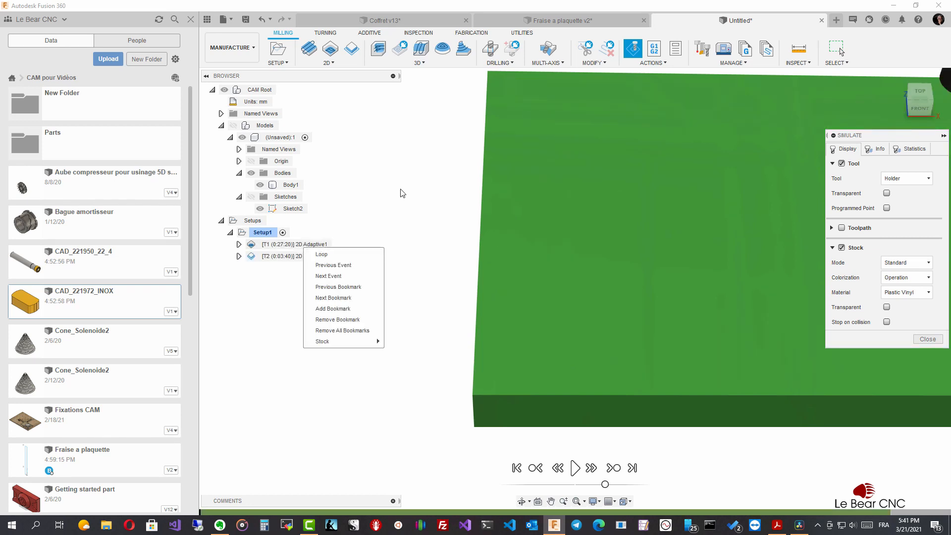
{"action": "left_click", "coordinate": [928, 339]}
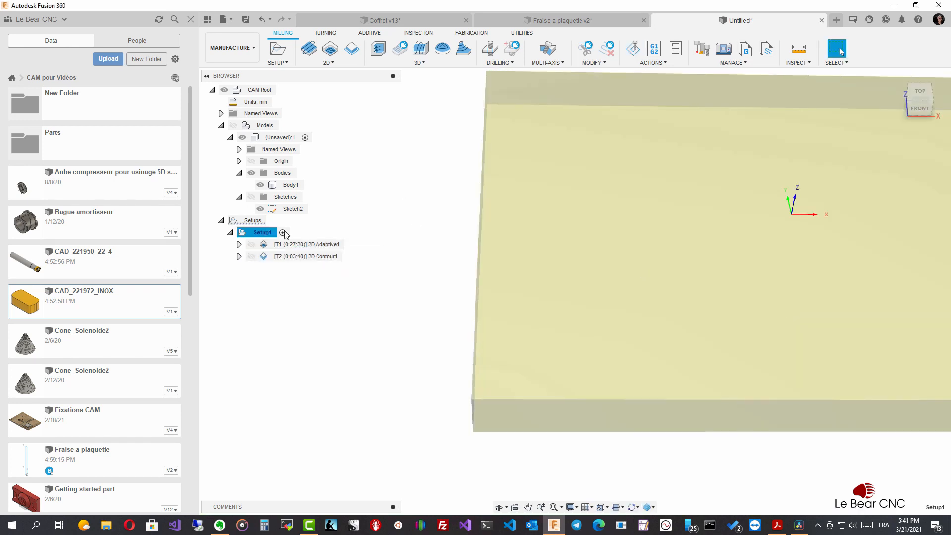
Edit the 2D Adaptive operation's passes, keeping Stock to Leave enabled at 0.5 mm radial and axial, and regenerate its toolpath.
{"action": "right_click", "coordinate": [299, 248]}
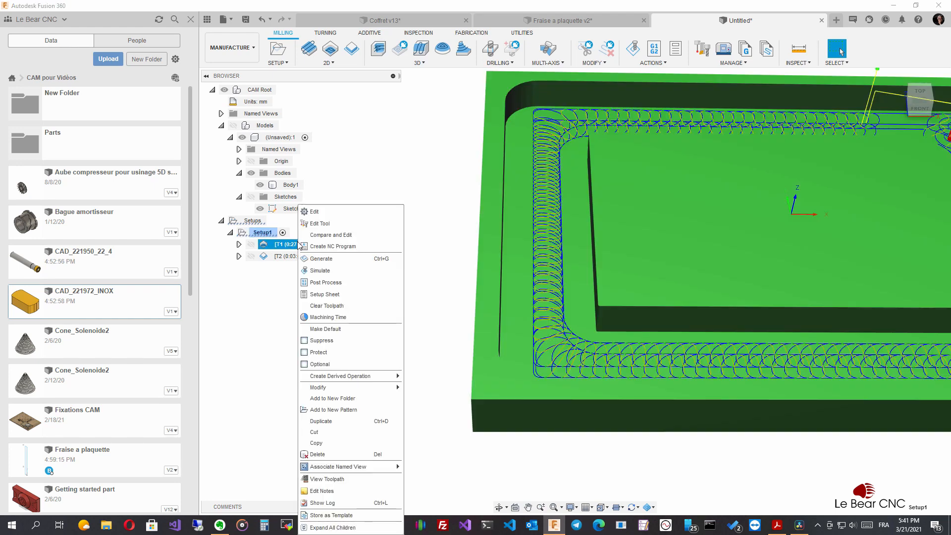
{"action": "left_click", "coordinate": [317, 213]}
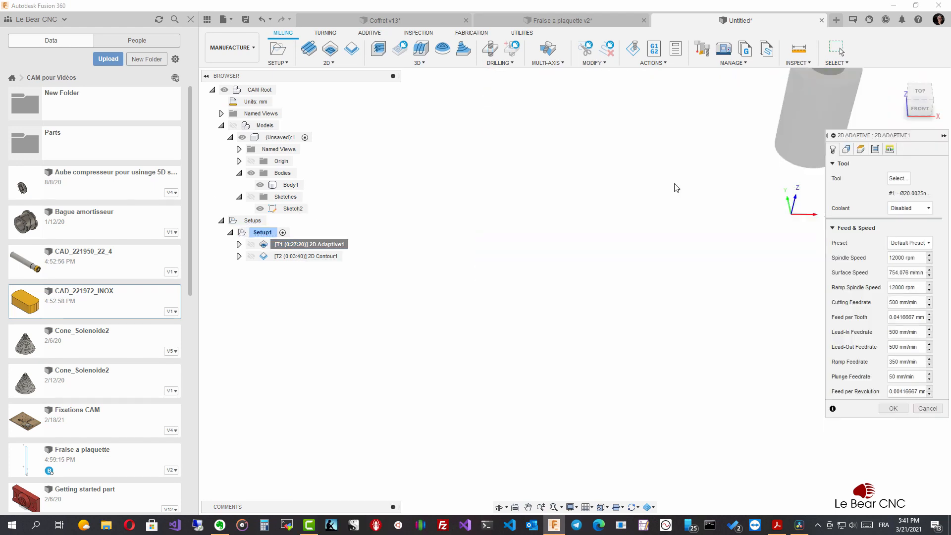
{"action": "left_click_drag", "start_coordinate": [882, 135], "coordinate": [485, 123]}
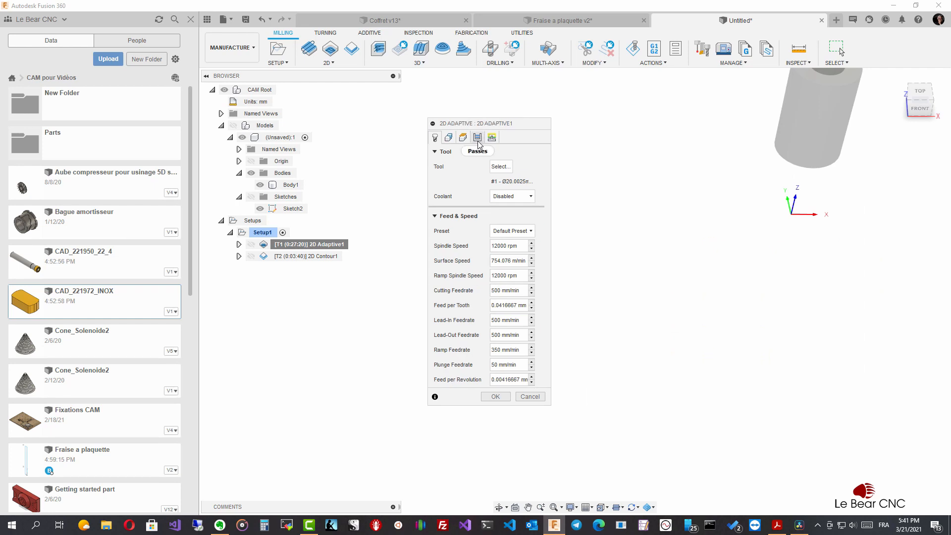
{"action": "left_click", "coordinate": [478, 138]}
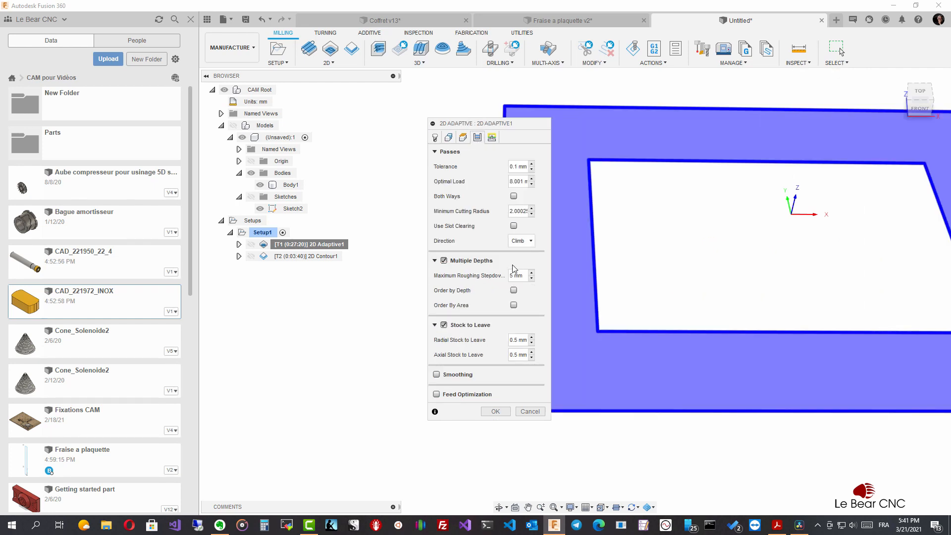
{"action": "left_click", "coordinate": [444, 325]}
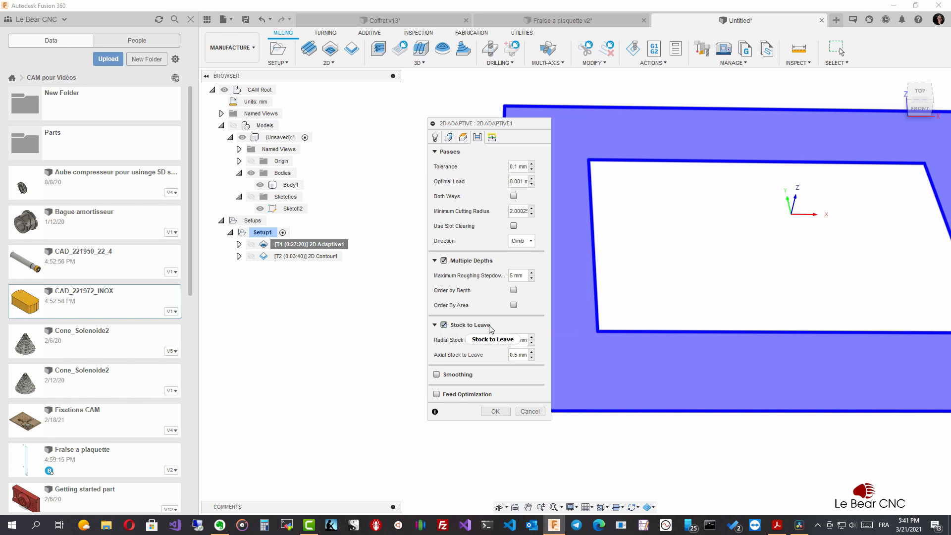
{"action": "mouse_move", "coordinate": [490, 329]}
{"action": "left_click", "coordinate": [496, 411]}
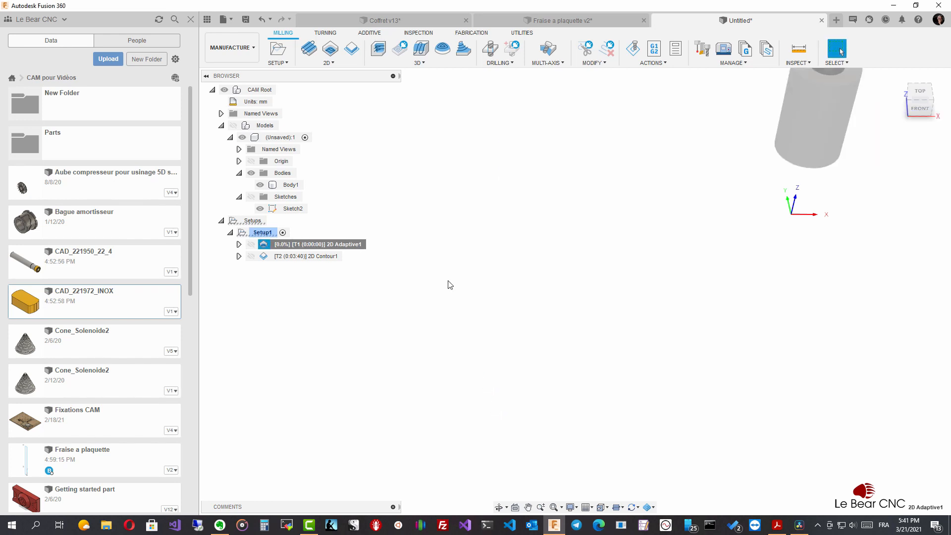
Simulate all of Setup1's operations and play the machining through to the end of the 2D Contour.
{"action": "right_click", "coordinate": [263, 233]}
{"action": "left_click", "coordinate": [287, 321]}
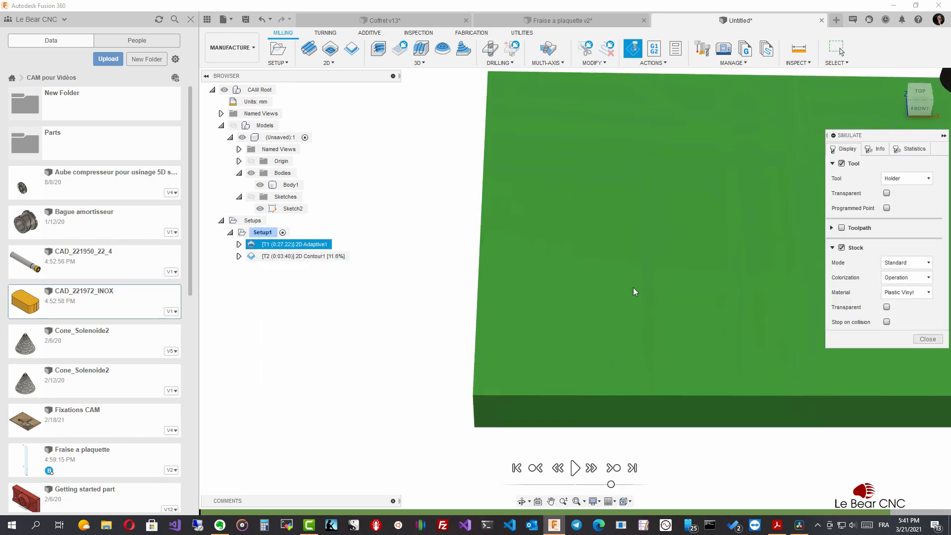
{"action": "left_click", "coordinate": [576, 468]}
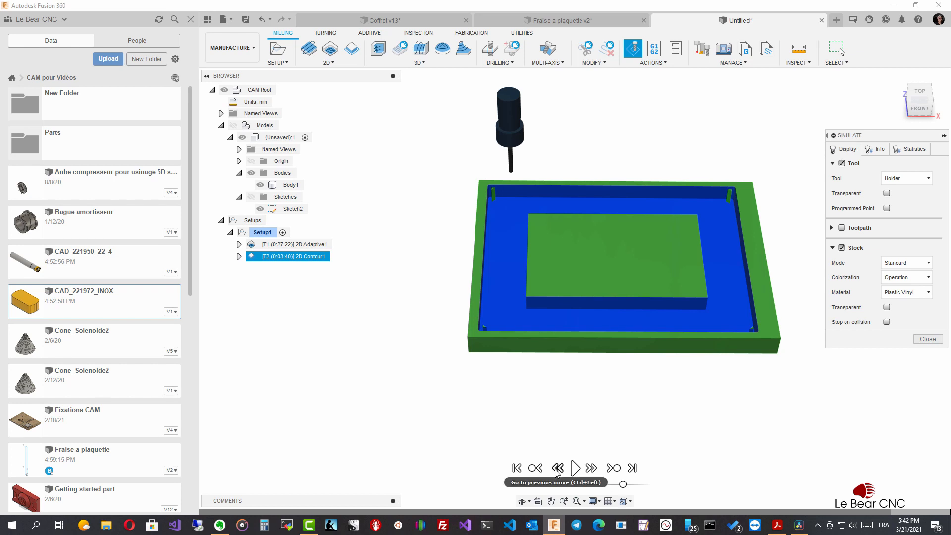
Return the simulation to the start of the 2D Contour operation, advance through its first moves, and replay the finishing cut.
{"action": "left_click", "coordinate": [535, 472]}
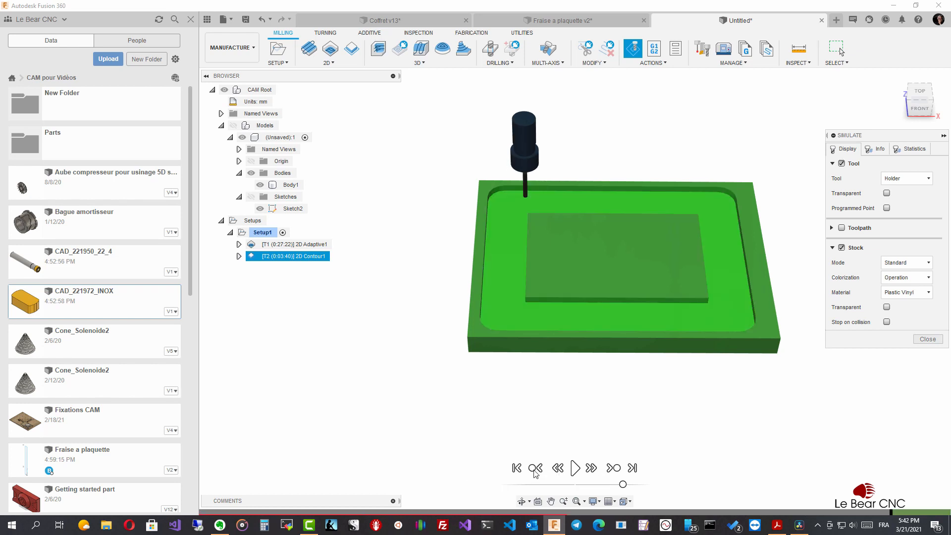
{"action": "left_click", "coordinate": [592, 468]}
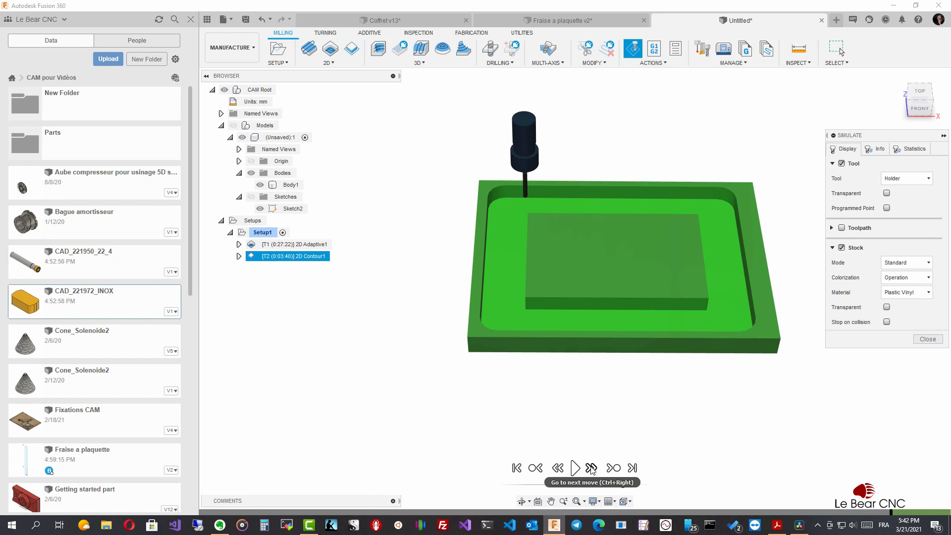
{"action": "scroll", "coordinate": [614, 468], "scroll_direction": "up", "scroll_amount": 3}
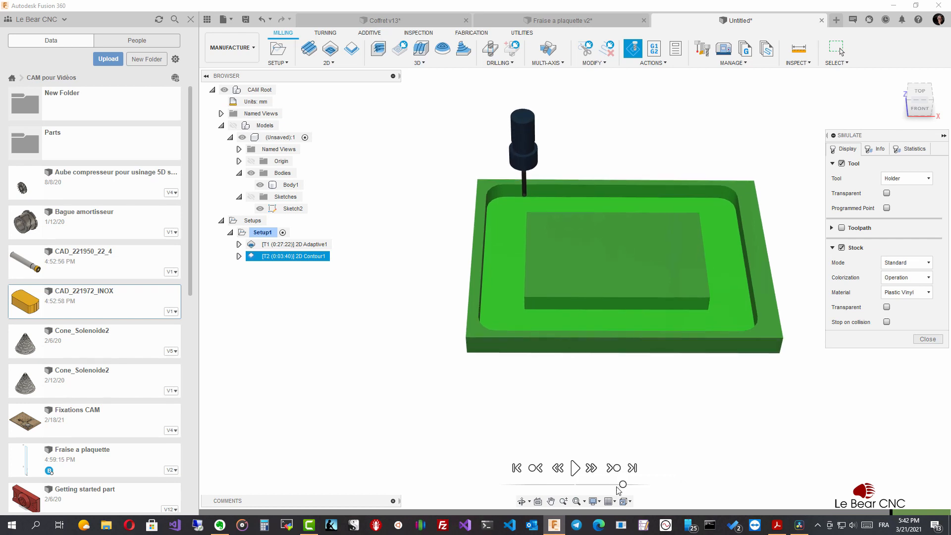
{"action": "left_click", "coordinate": [591, 469]}
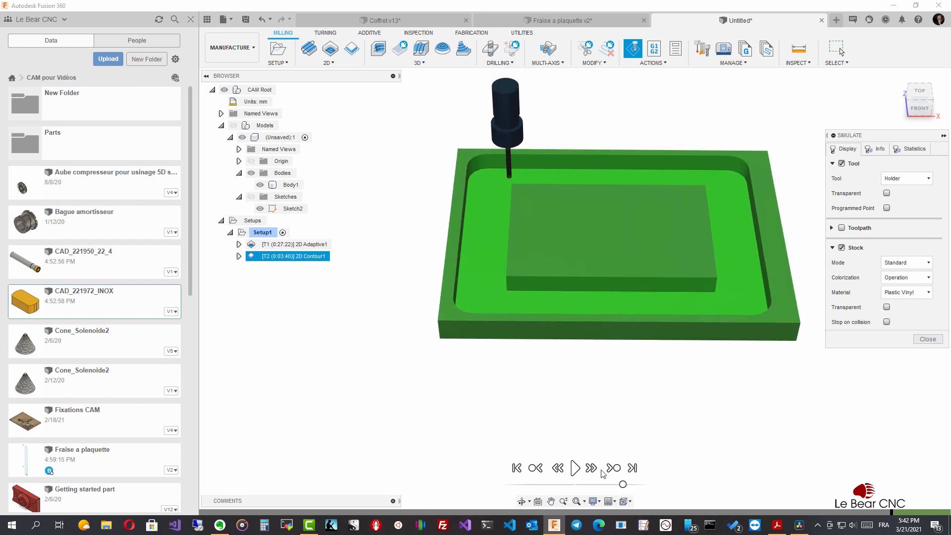
{"action": "left_click", "coordinate": [575, 469]}
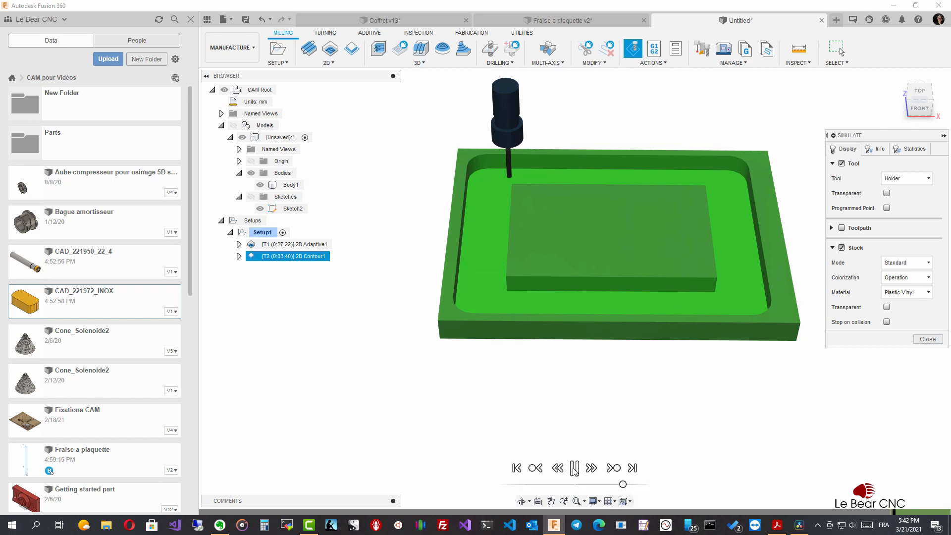